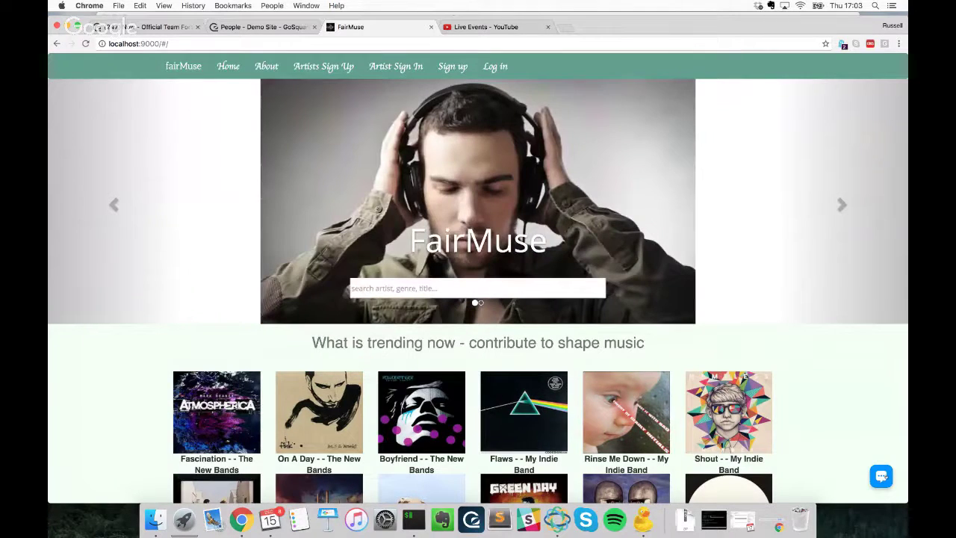
- Send 'Hello!' as the visitor in FairMuse's Demo Site chat, then bring up GoSquared's People page
left_click(882, 476)
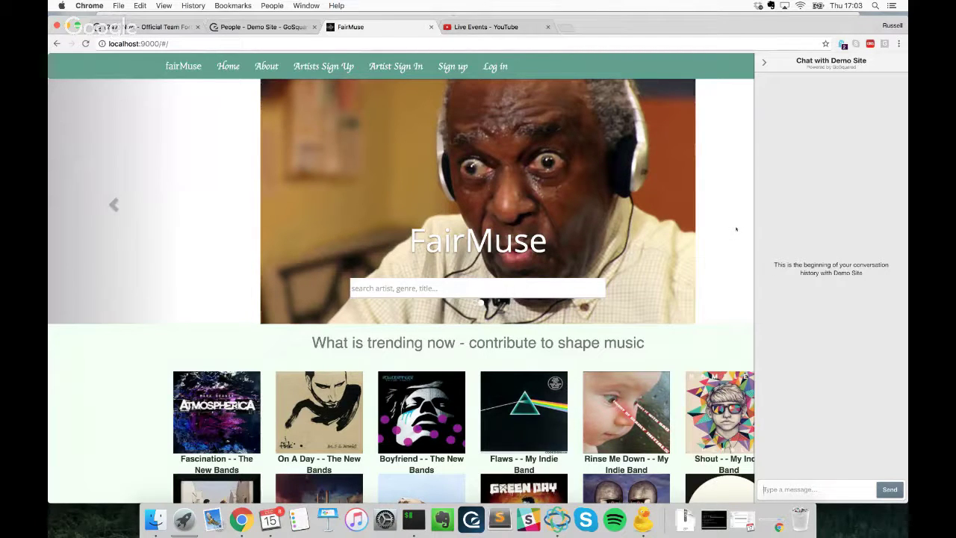
type("Hello")
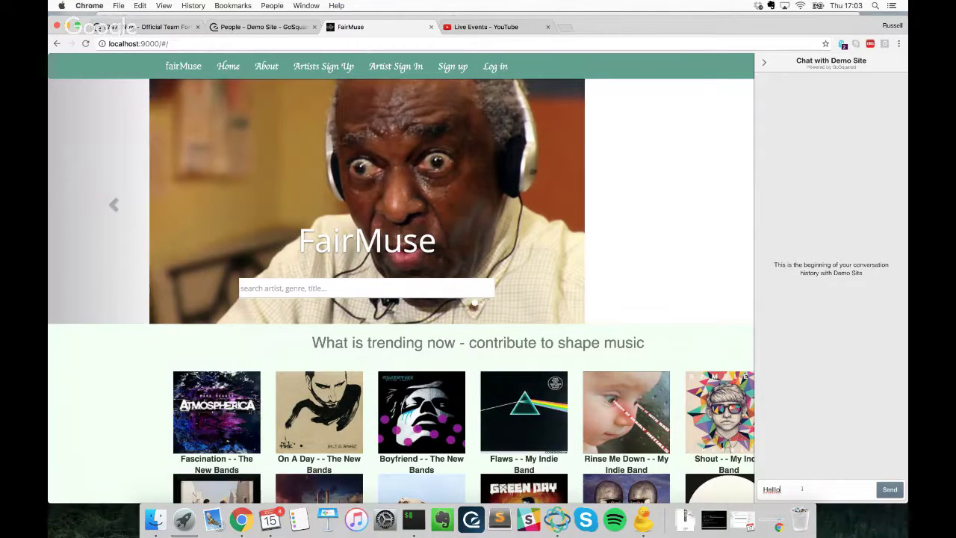
type("!")
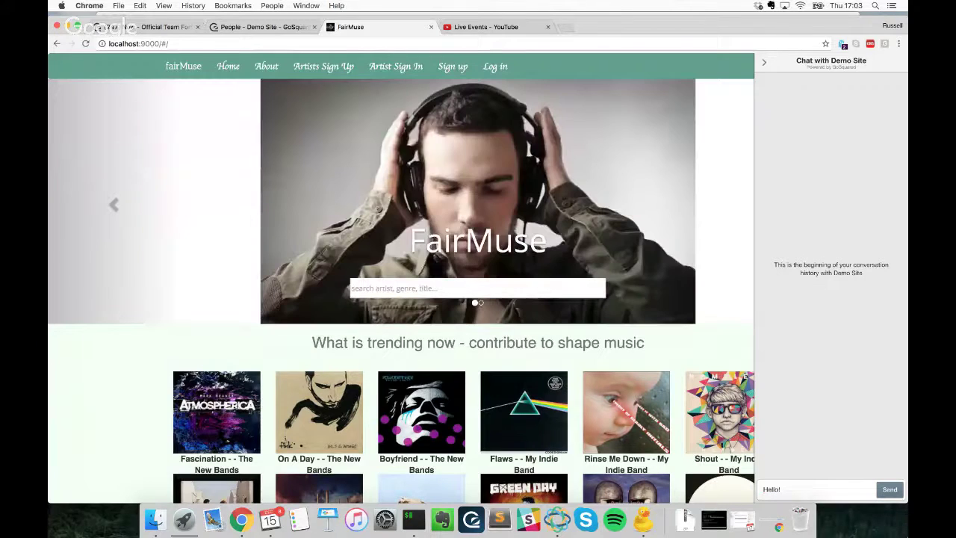
key("Return")
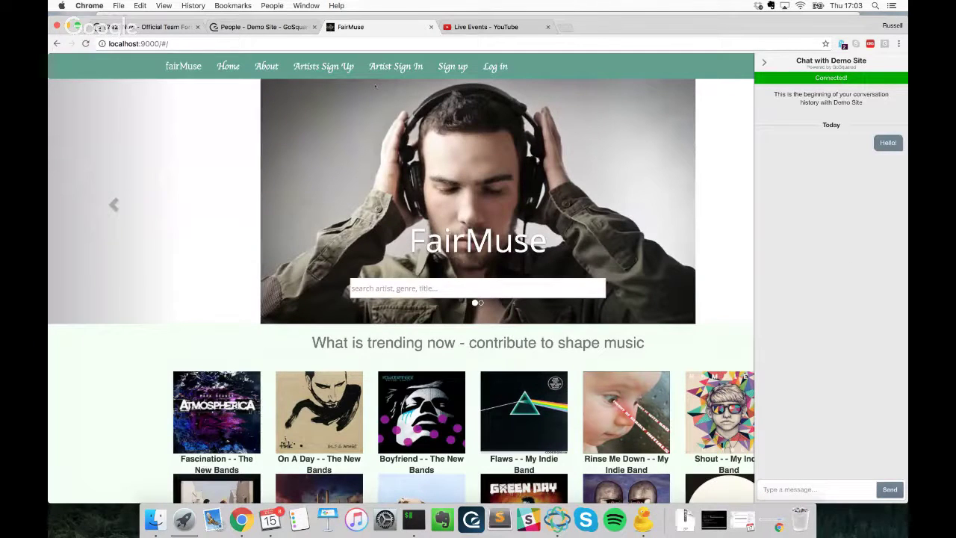
left_click(252, 27)
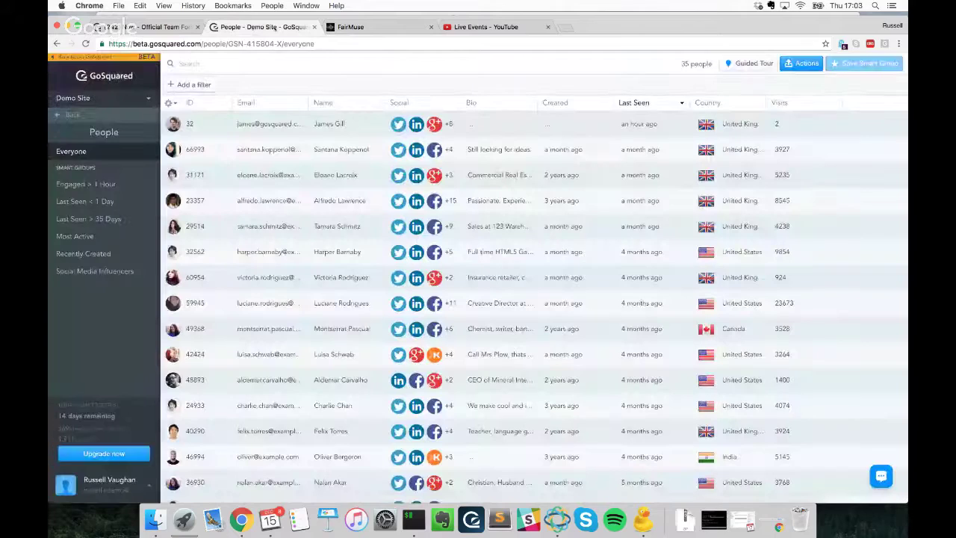
- Open the Anon: Shamrock Baby Footprints conversation in the GoSquared Inbox
left_click(104, 133)
left_click(89, 197)
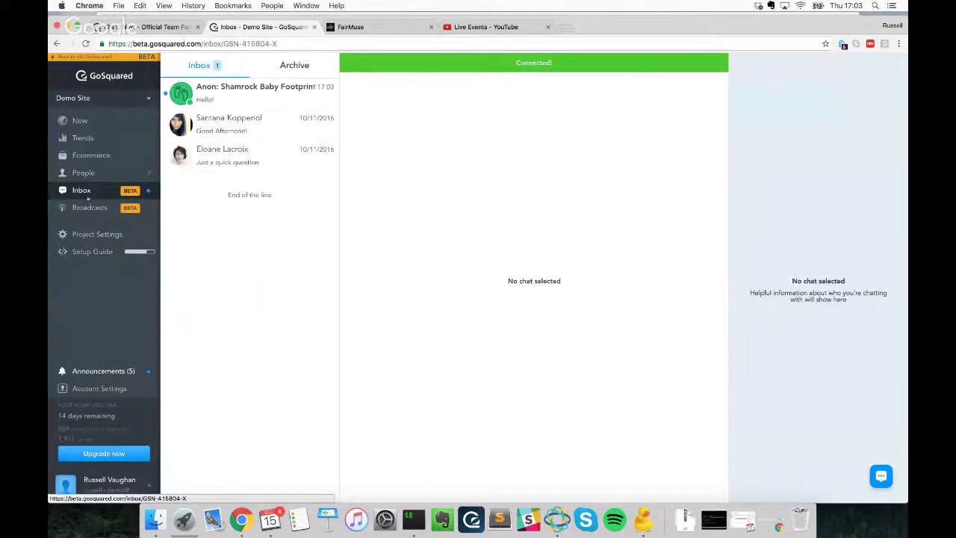
left_click(232, 88)
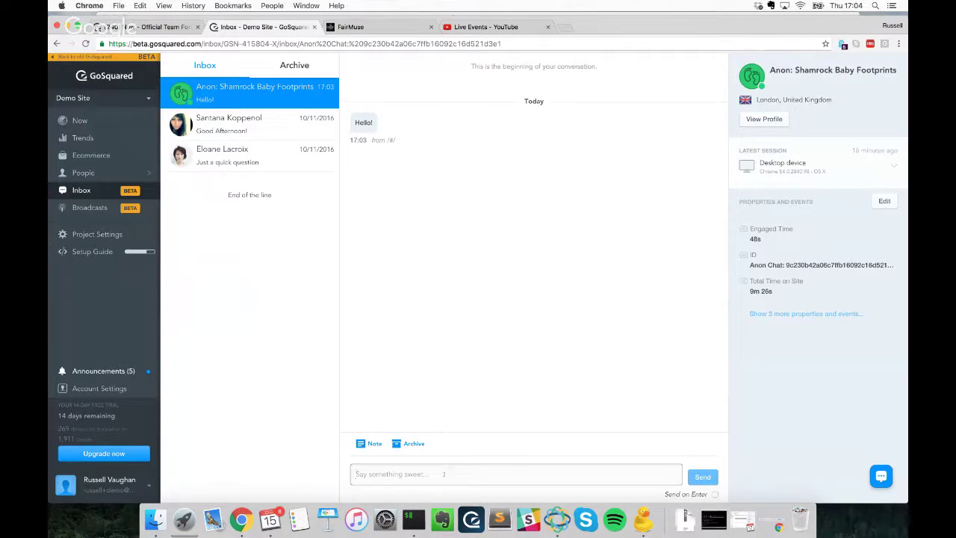
- Reply 'Hello How can we help!' to the visitor, with Send on Enter enabled
type("Hel")
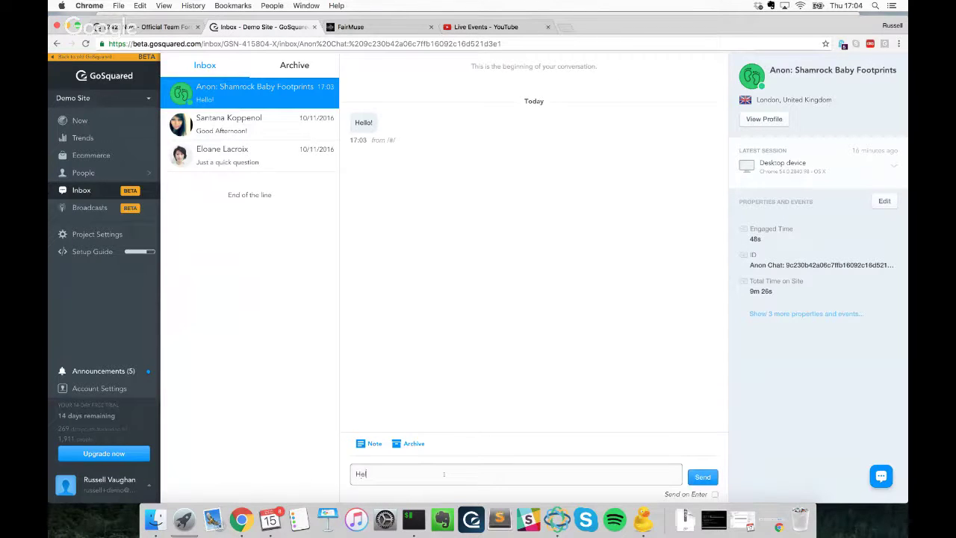
type("lo How can we help!")
key("Return")
key("BackSpace")
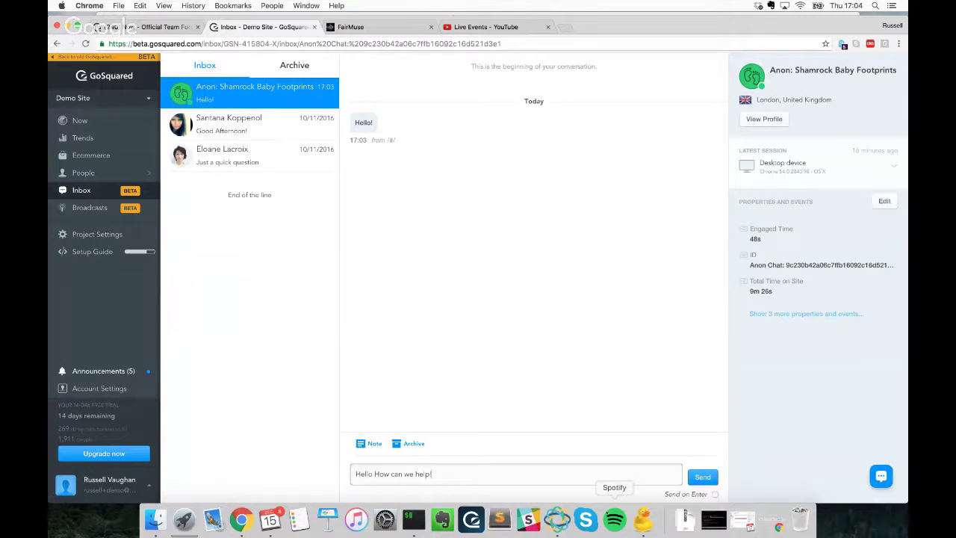
left_click(701, 489)
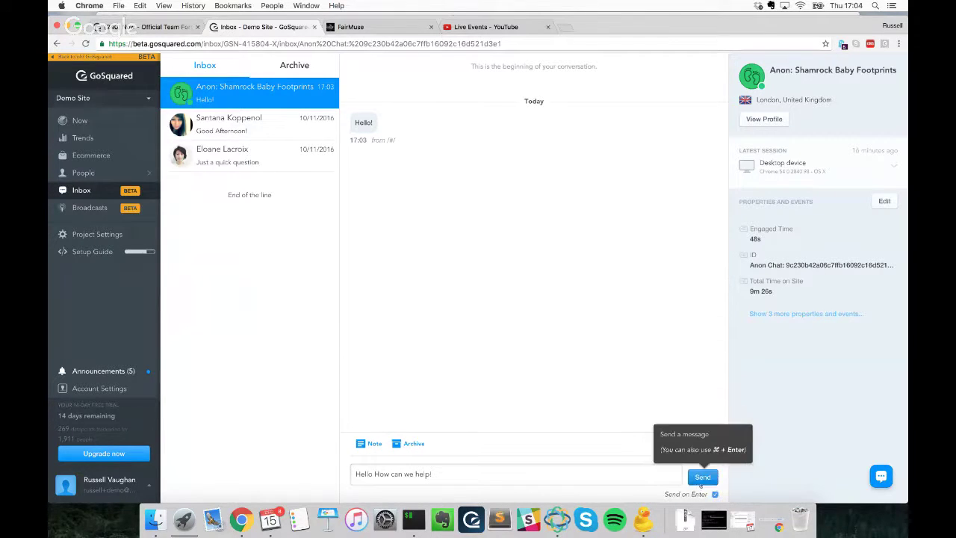
left_click(701, 479)
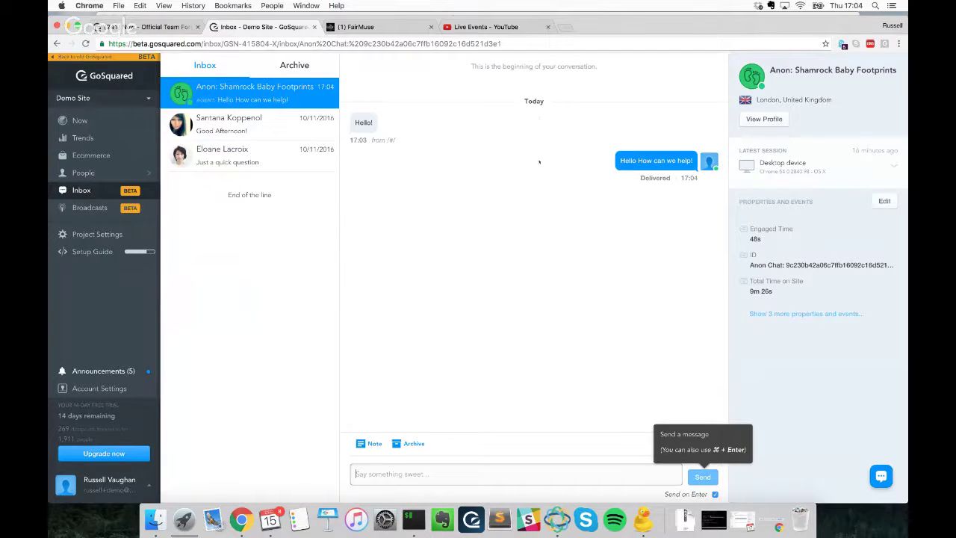
left_click(781, 124)
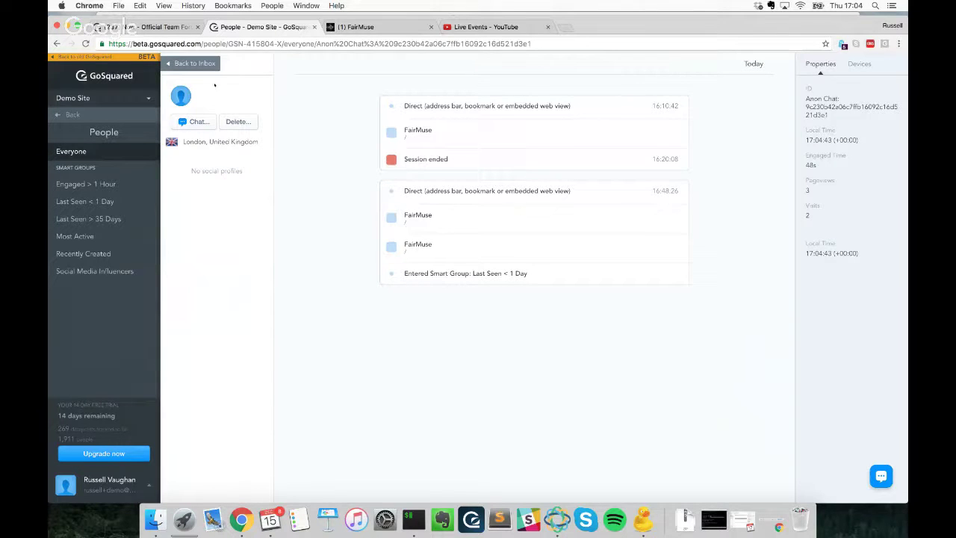
left_click(181, 65)
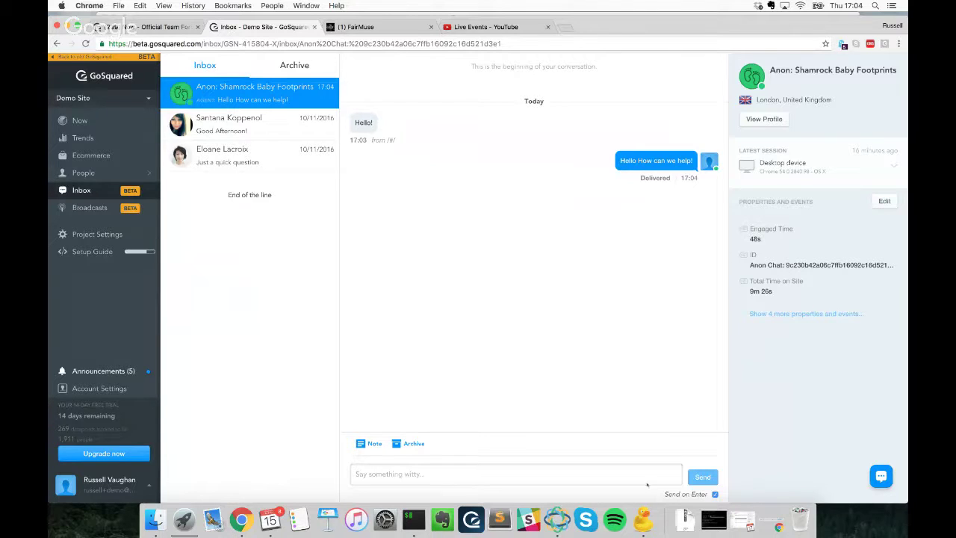
- On FairMuse, submit the visitor's email address in the chat's Email address field
left_click(369, 28)
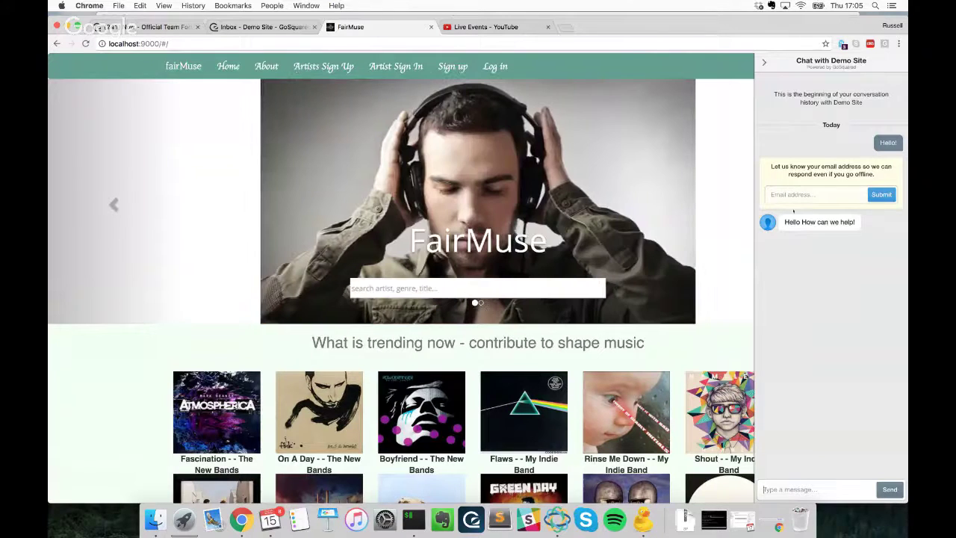
left_click(792, 196)
type("russell@")
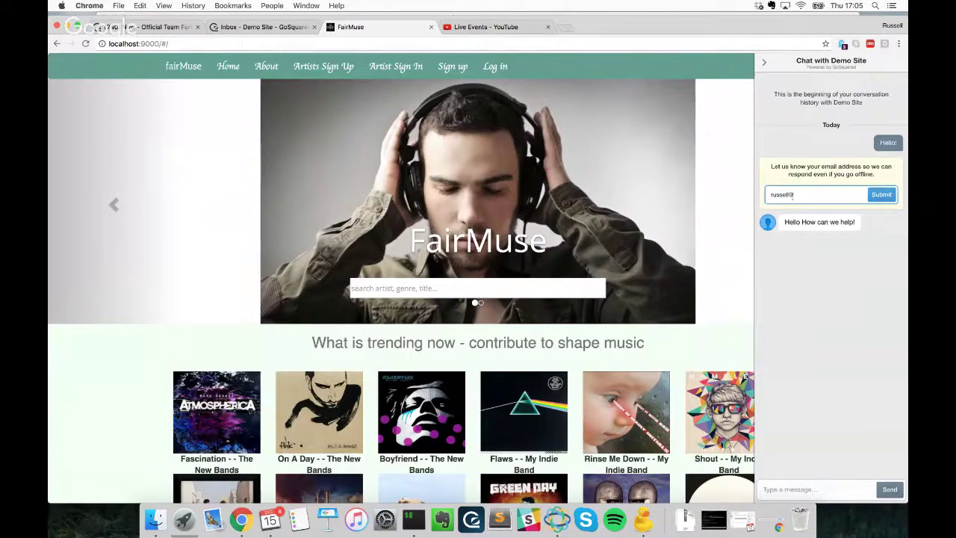
key("BackSpace")
key("BackSpace")
key("BackSpace")
key("BackSpace")
key("BackSpace")
key("BackSpace")
key("BackSpace")
key("BackSpace")
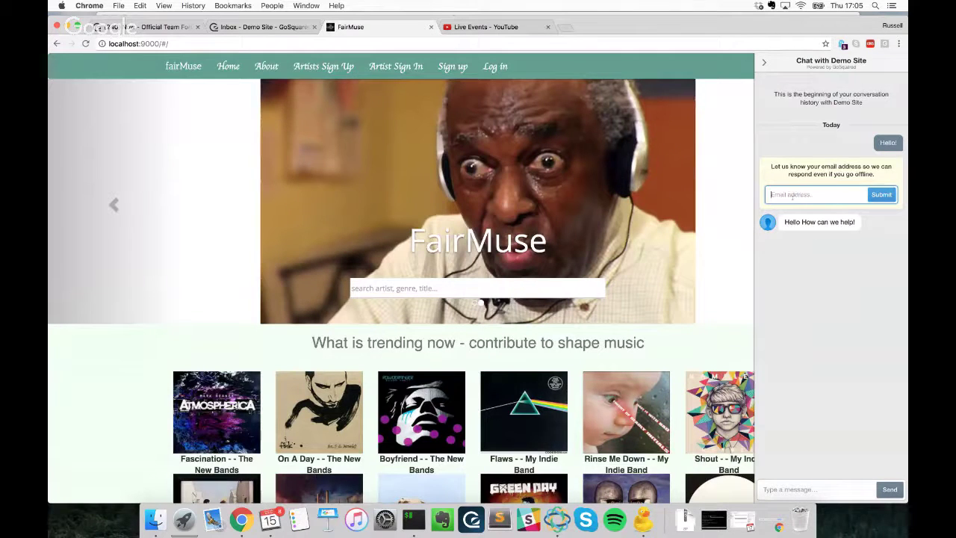
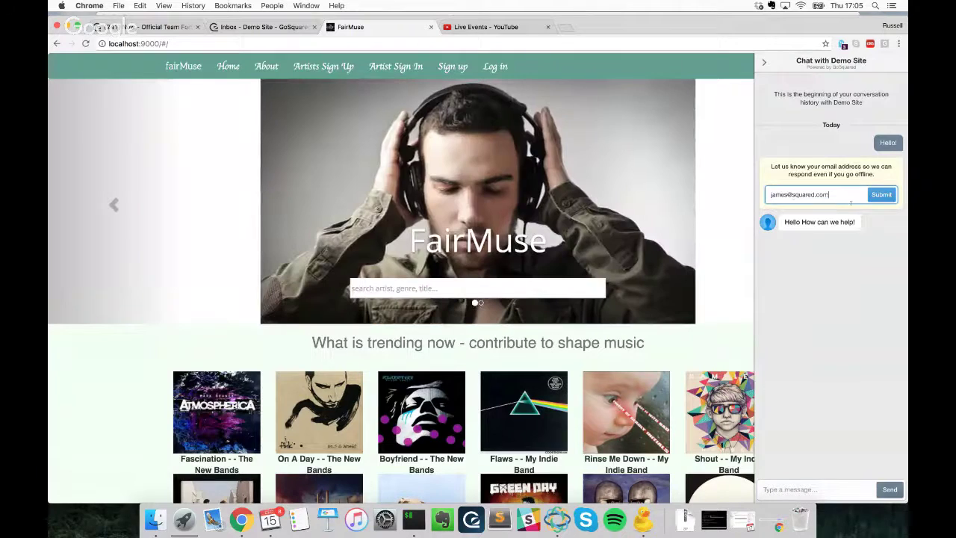
left_click(874, 197)
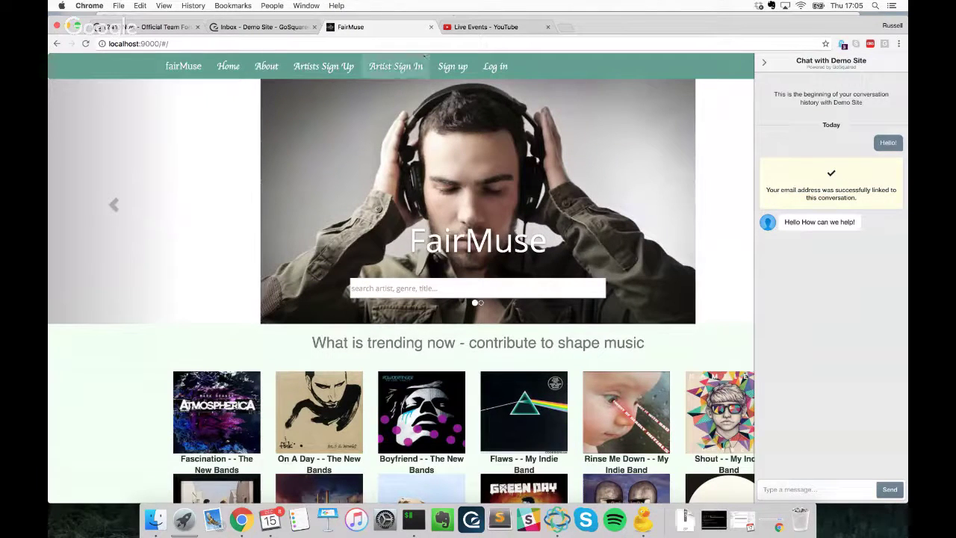
- Check the visitor's profile, then reload the Inbox conversation showing the email captured at 17:05
left_click(262, 26)
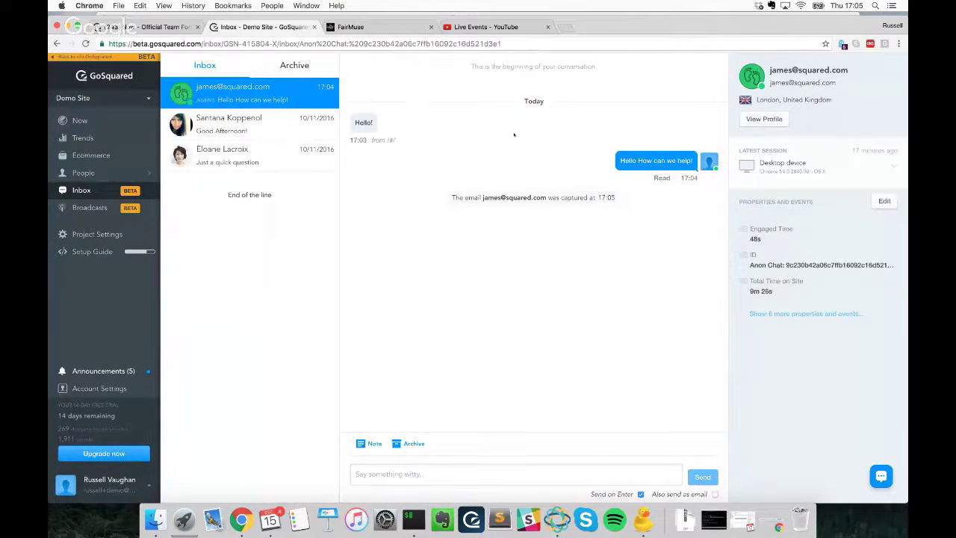
left_click(764, 119)
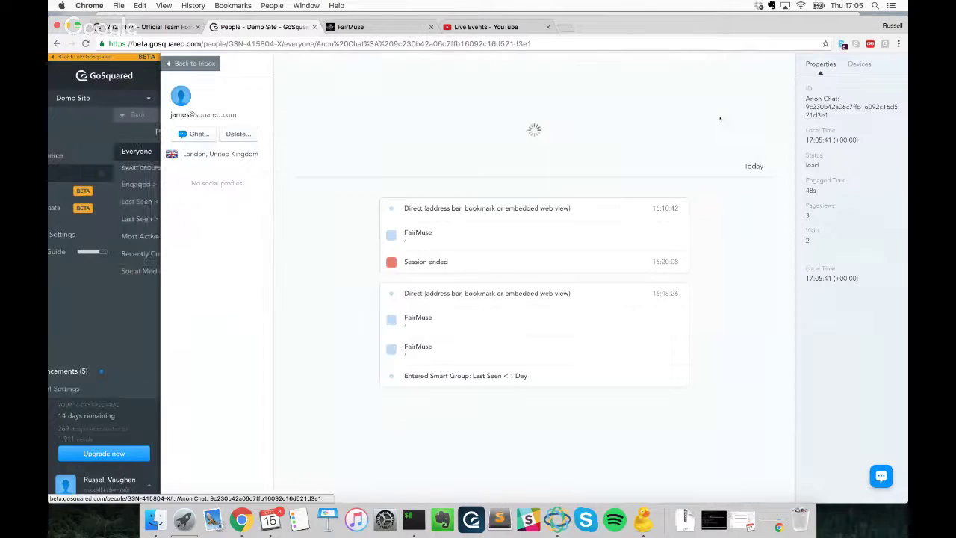
left_click(193, 62)
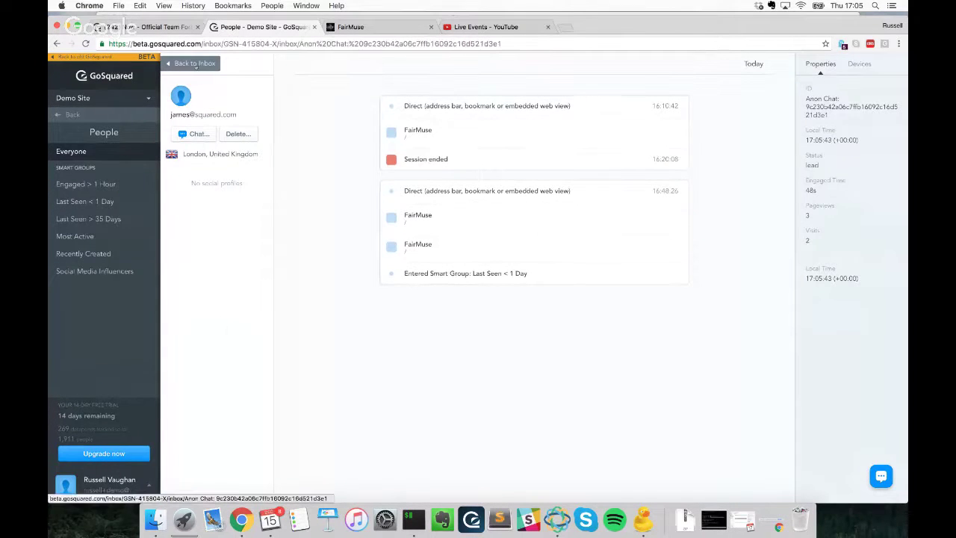
left_click(265, 44)
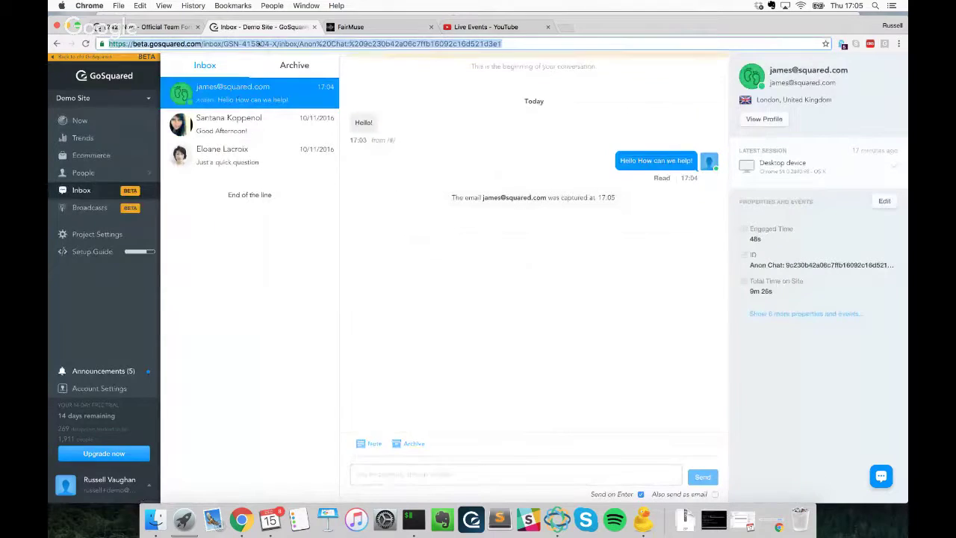
key("Return")
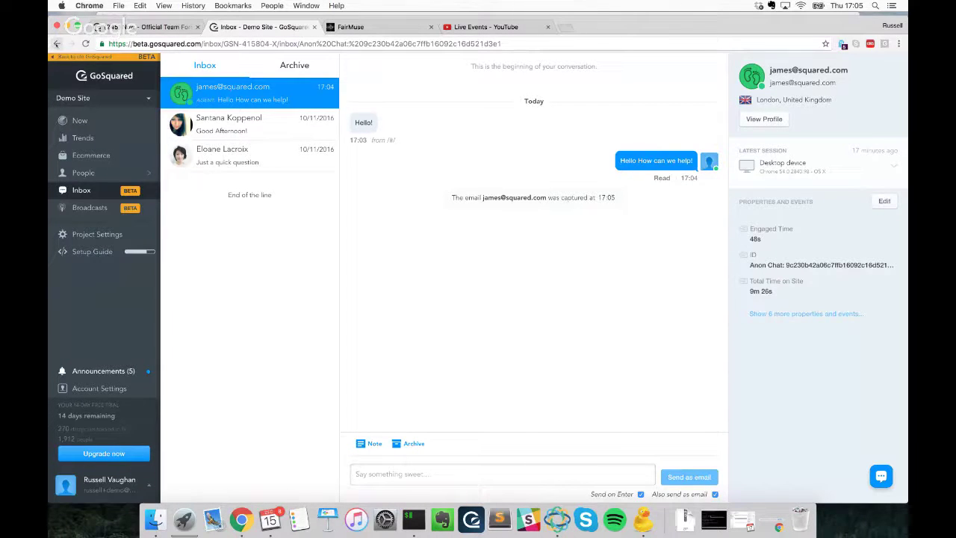
right_click(56, 44)
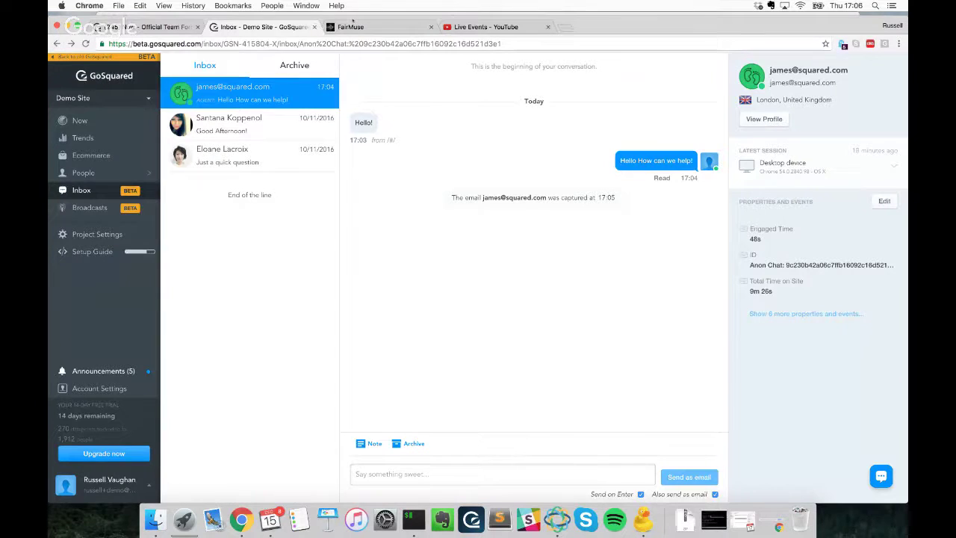
- Close FairMuse's chat side panel and open a new incognito Chrome window
left_click(351, 27)
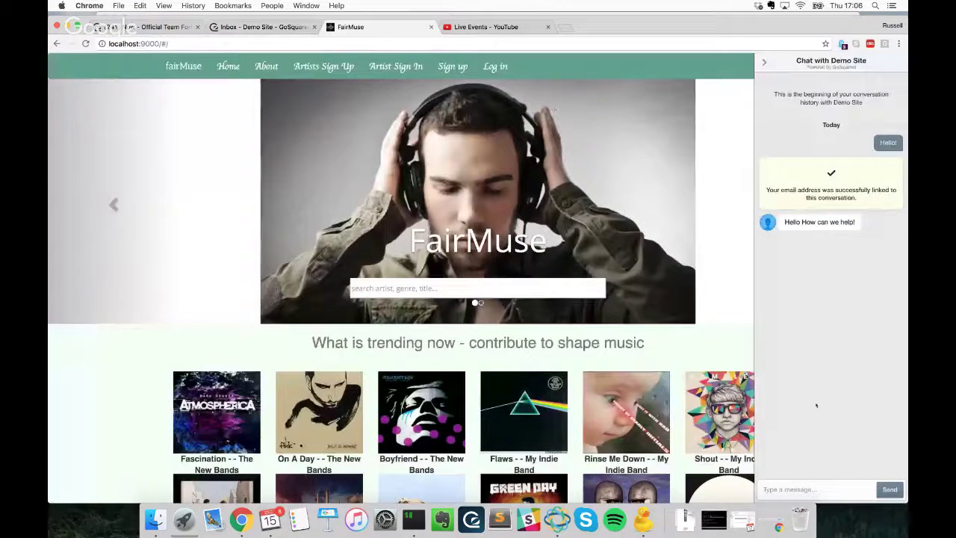
left_click(764, 62)
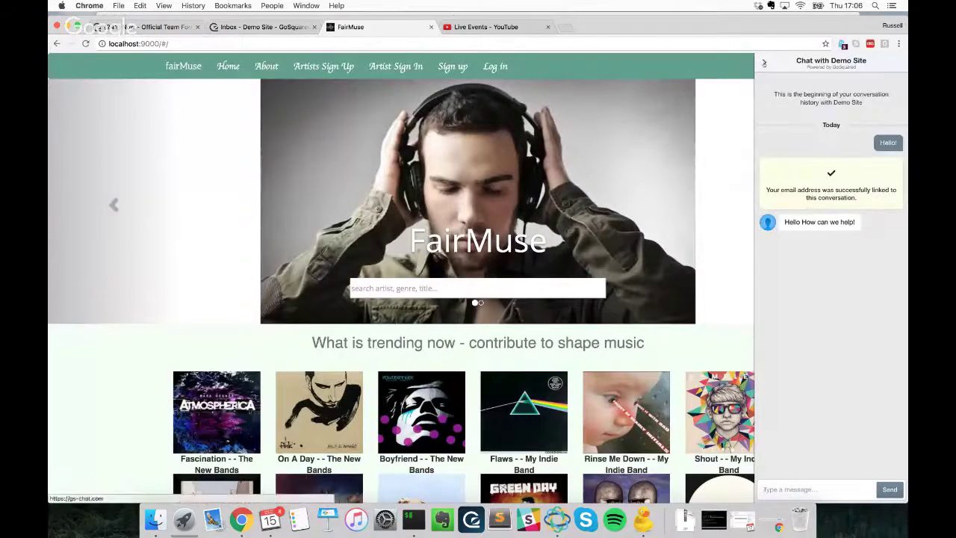
left_click(121, 5)
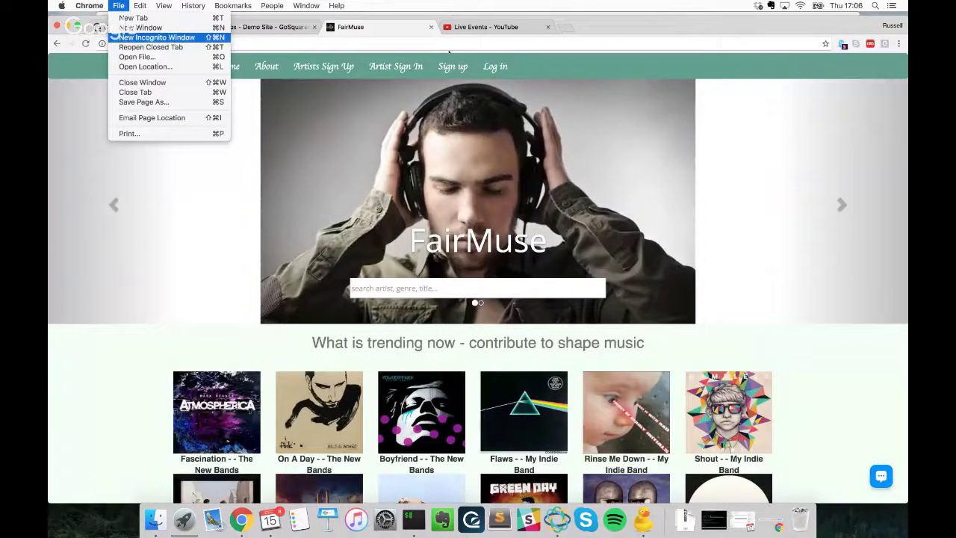
key("Return")
- Load FairMuse at localhost:9000 after localhost:3000 refuses to connect
type("lo")
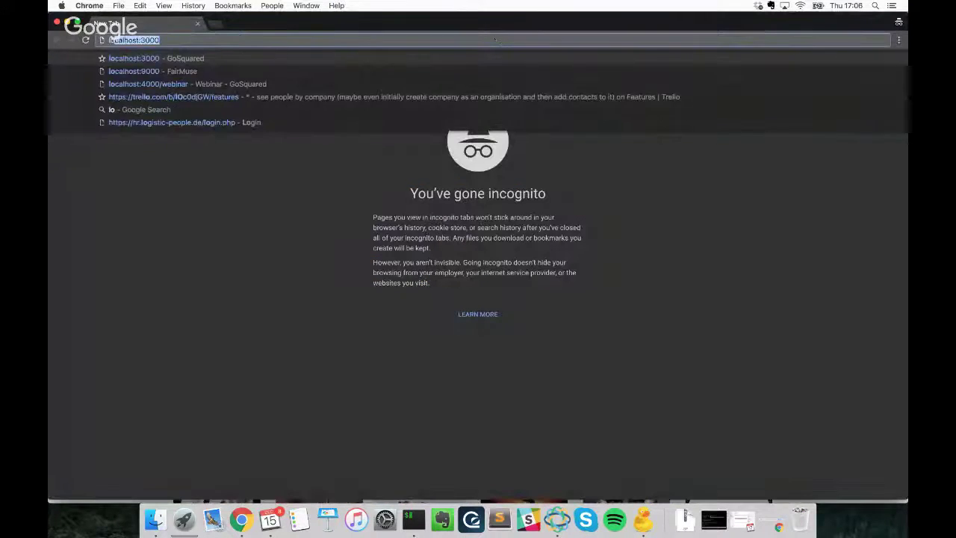
key("Return")
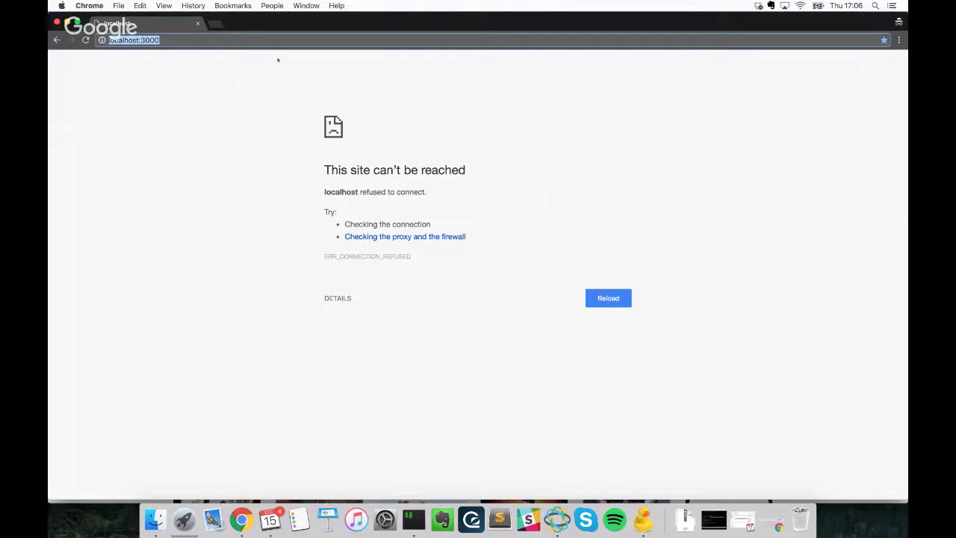
left_click(143, 40)
key("Right")
key("BackSpace")
key("BackSpace")
key("BackSpace")
key("BackSpace")
type("90")
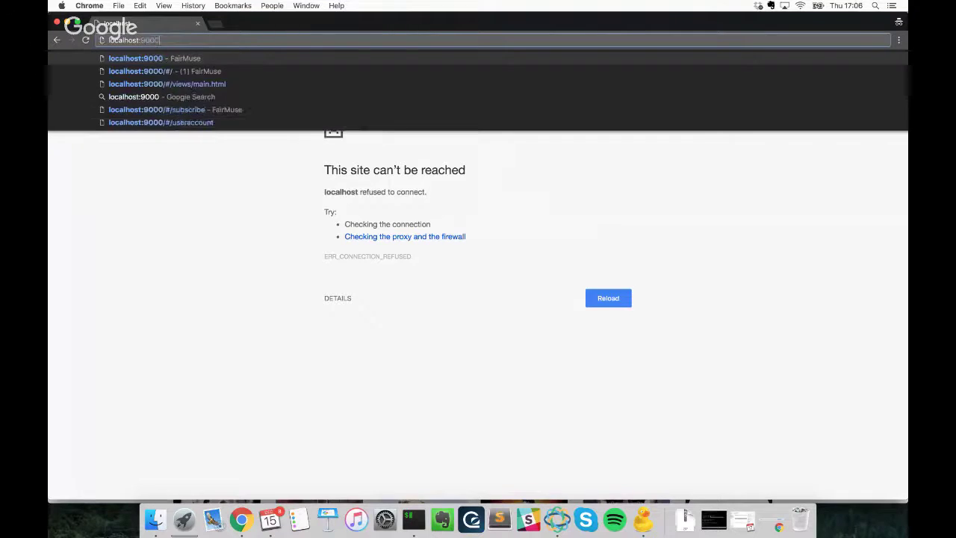
key("Return")
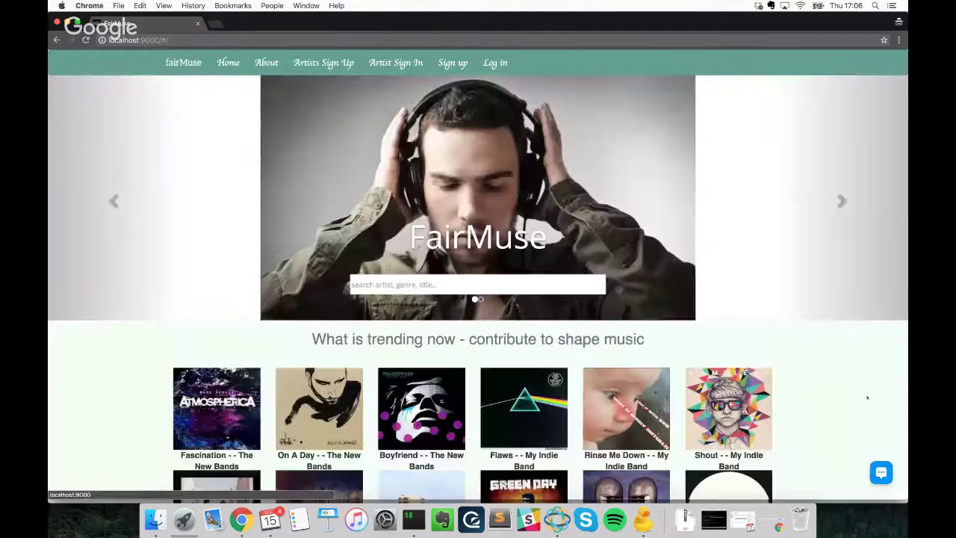
- As the new incognito visitor, send 'hello' in the chat and submit an email address
type("hello")
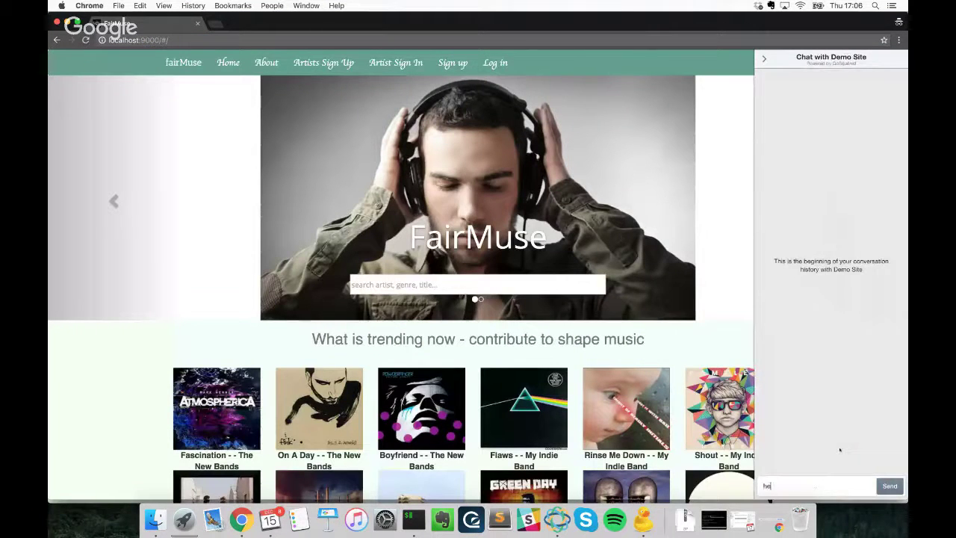
key("Return")
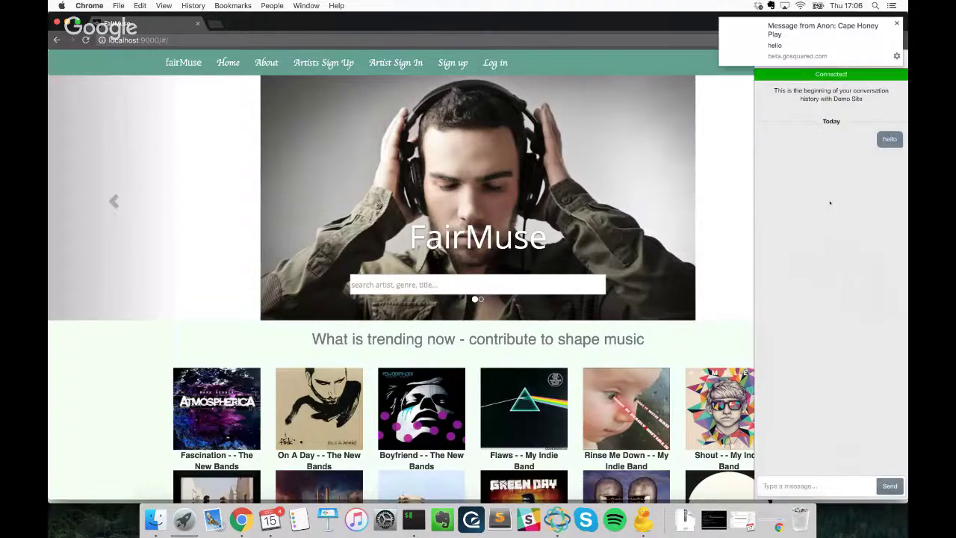
left_click(811, 190)
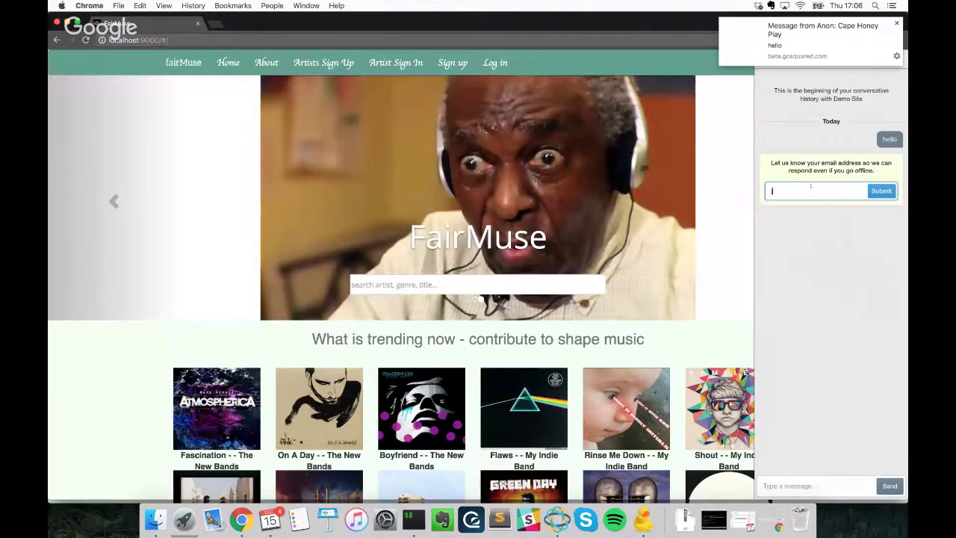
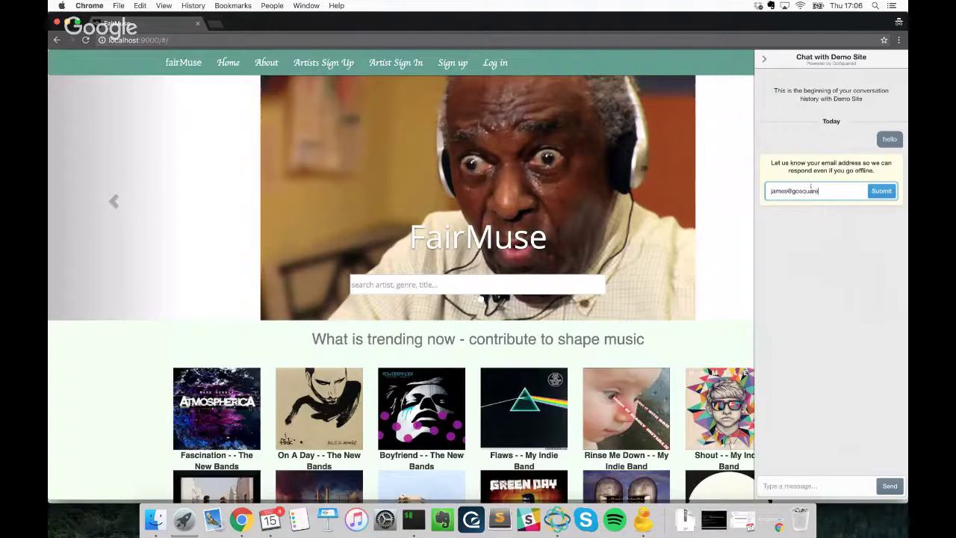
left_click(885, 192)
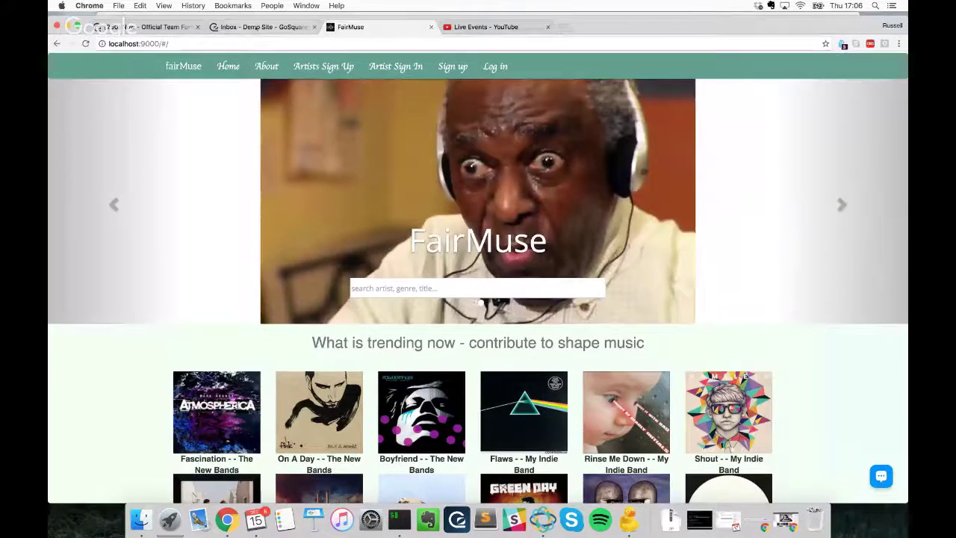
key("ctrl+shift+Tab")
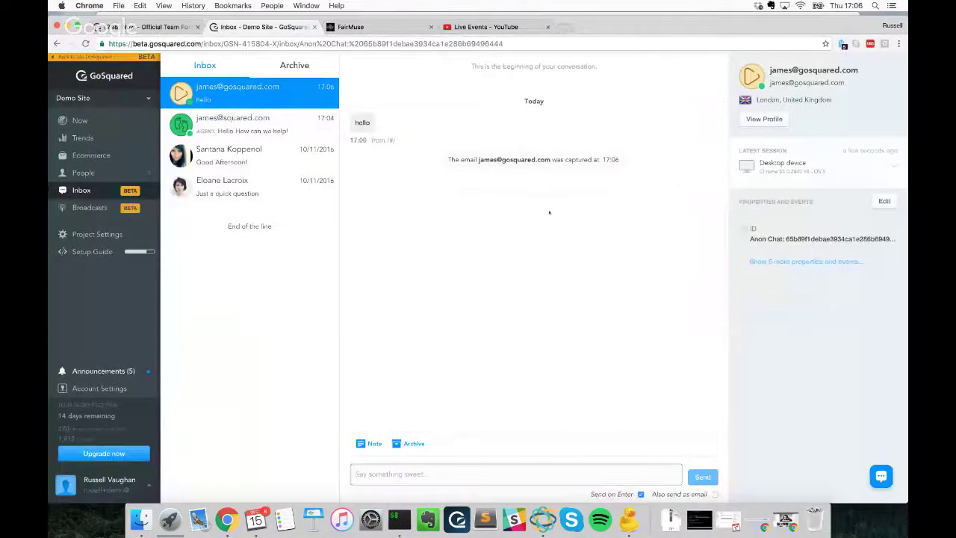
- Reload GoSquared, view the new visitor's profile, and open the first Anon Chat person's profile
key("super+r")
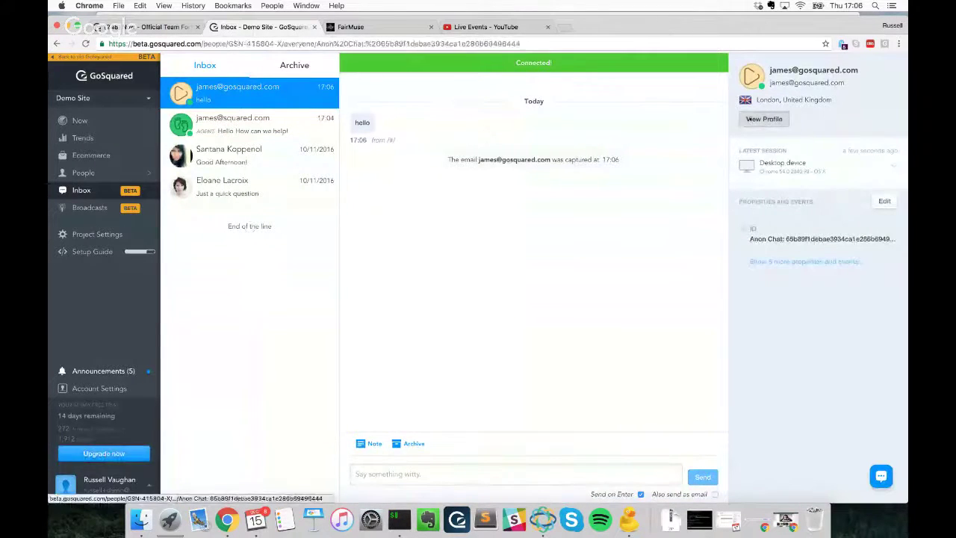
left_click(750, 120)
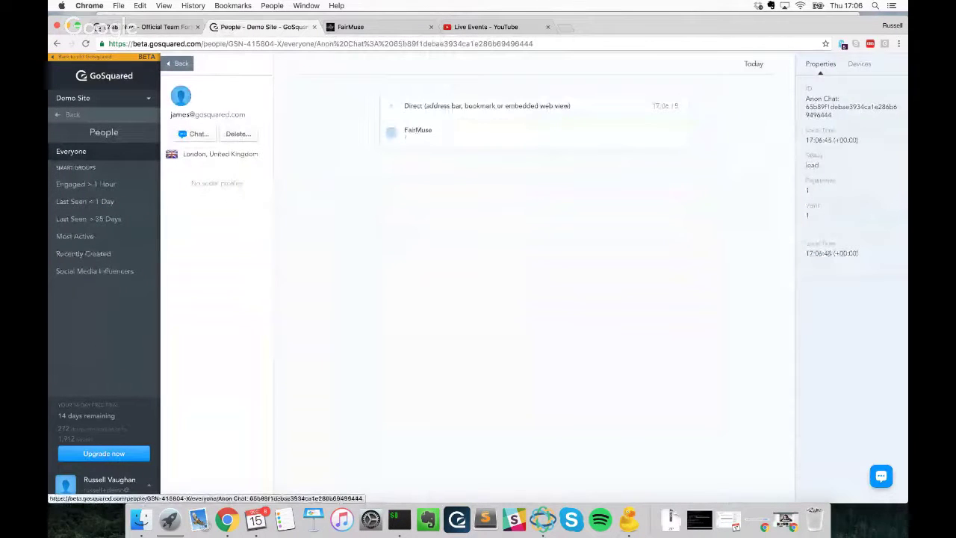
left_click(629, 44)
key("Return")
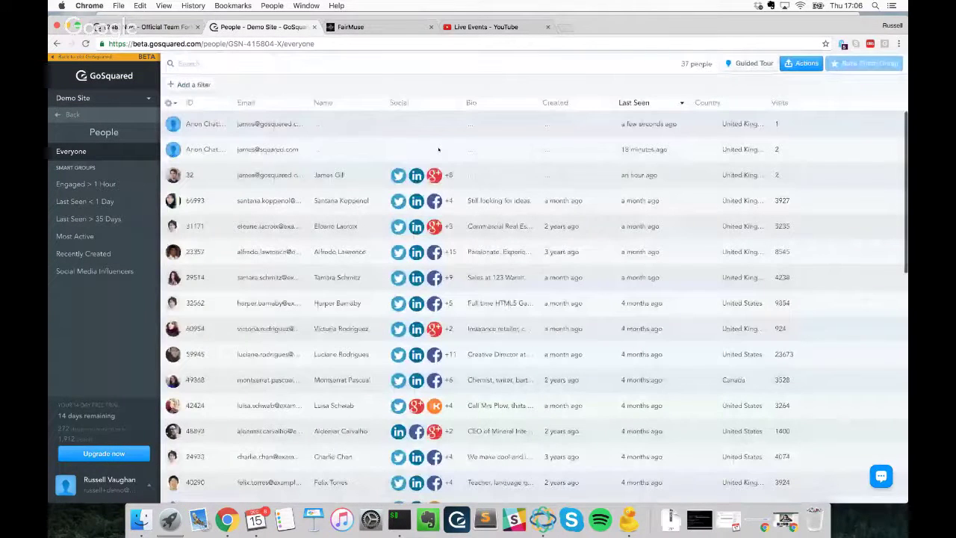
left_click(319, 123)
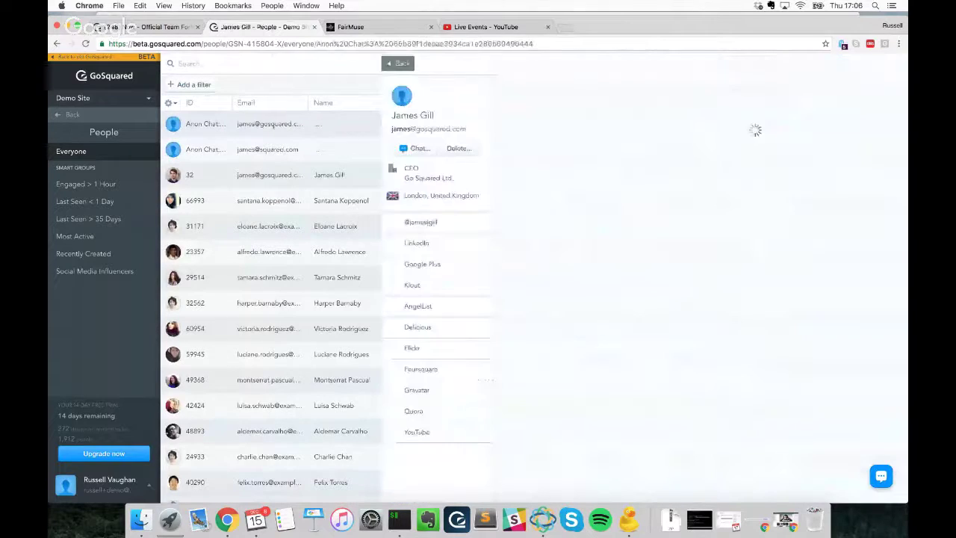
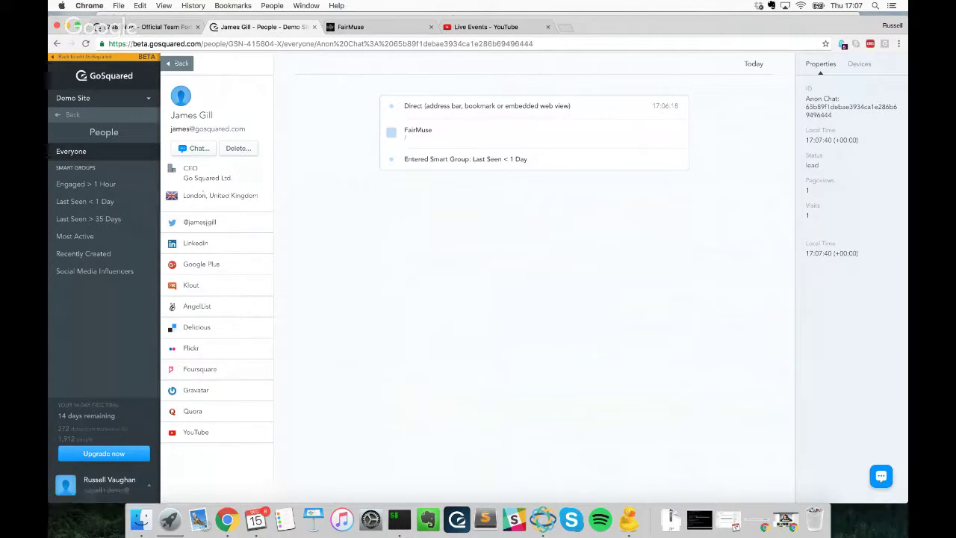
- Go back to Everyone, reopen the Anon Chat profile, then open the Team Fortress Wiki Now dashboard
left_click(179, 63)
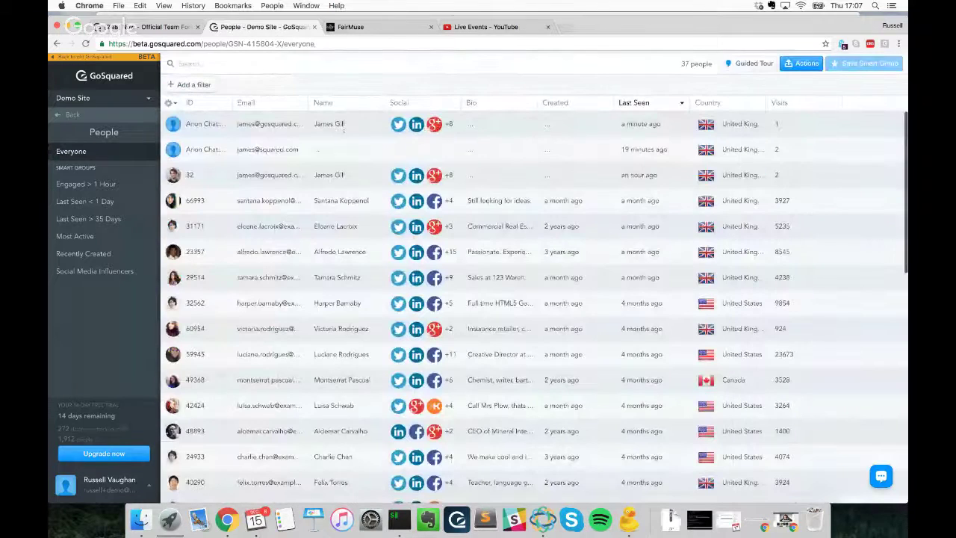
left_click(344, 129)
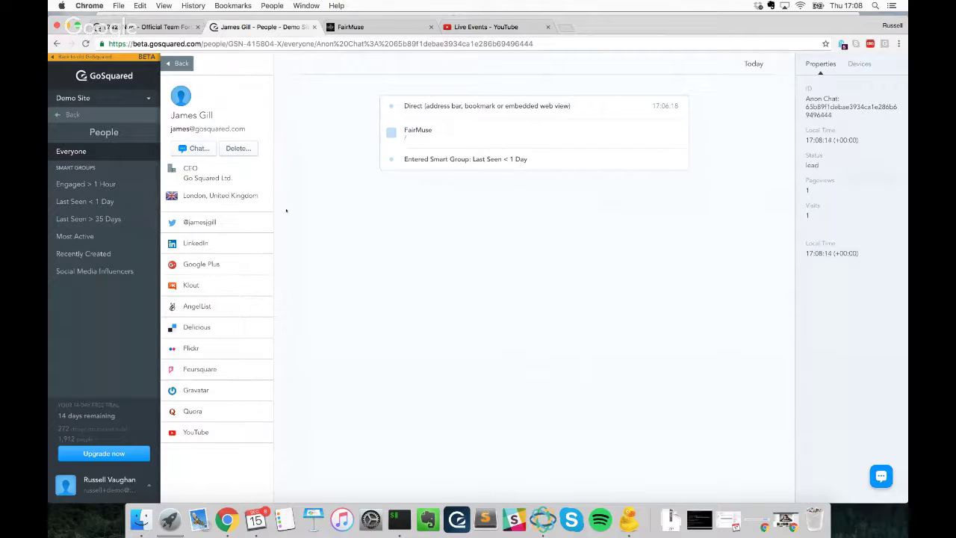
left_click(117, 71)
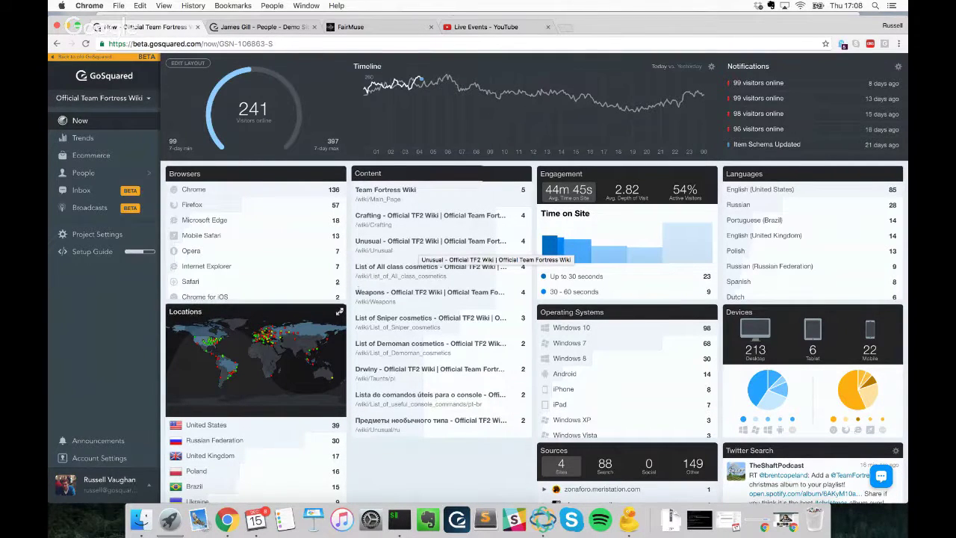
- Scroll through the live Now dashboard's panels
scroll(413, 166, "down", 2)
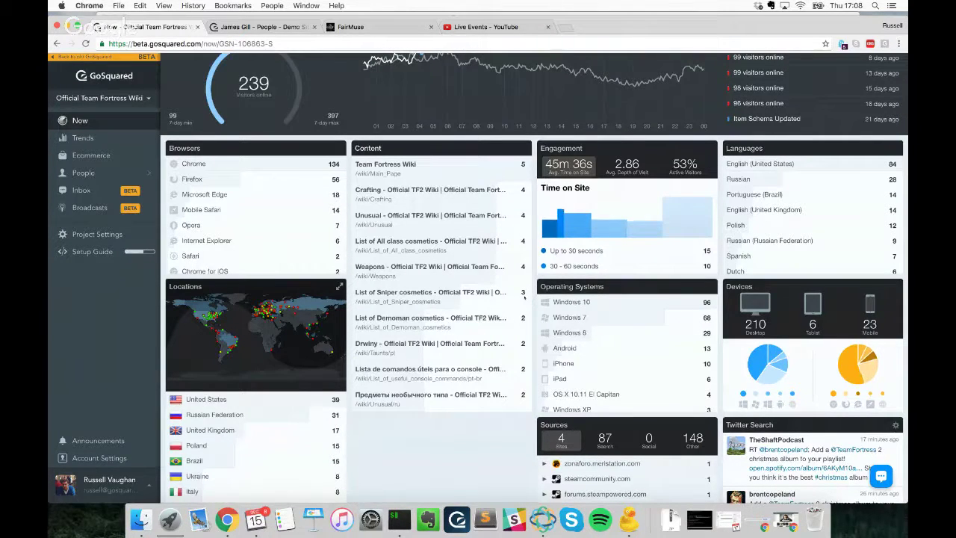
scroll(532, 327, "down", 1)
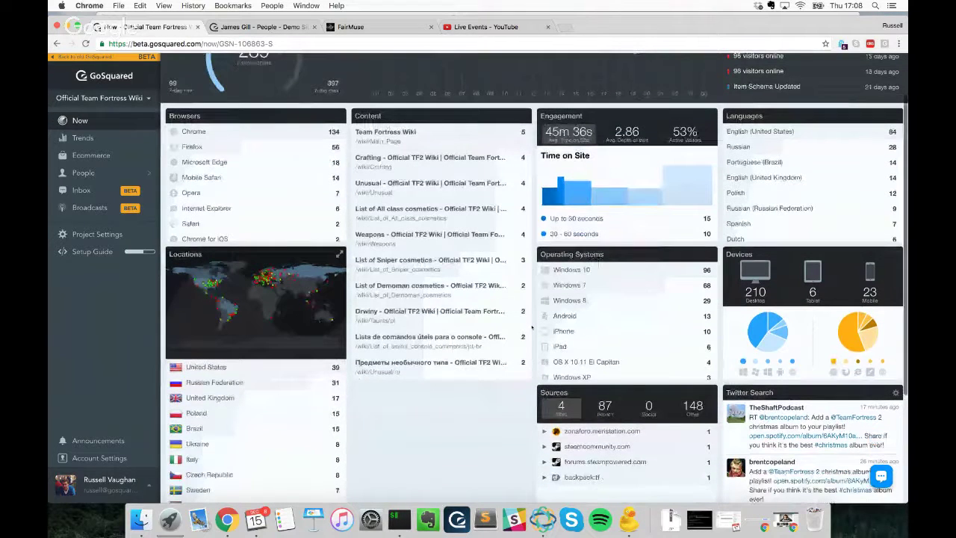
scroll(533, 327, "down", 5)
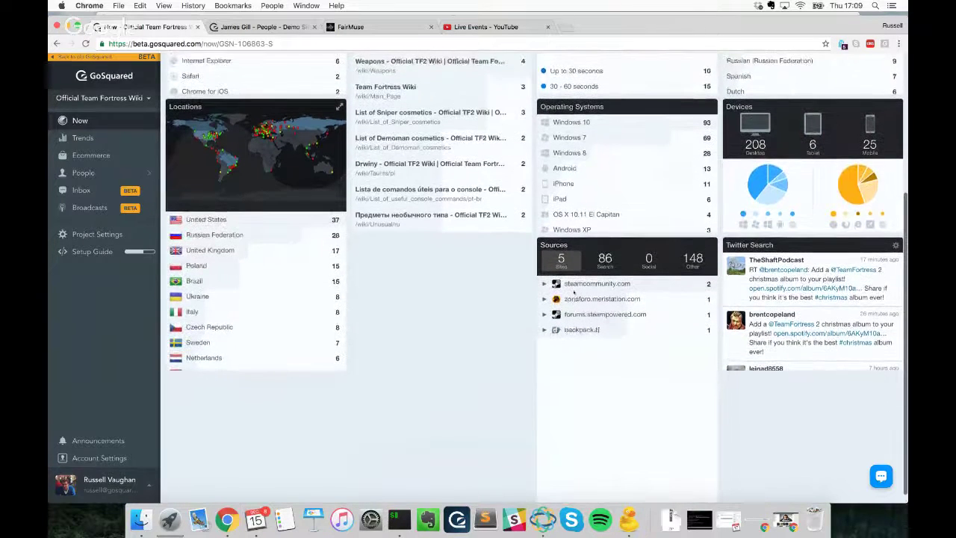
scroll(574, 293, "up", 3)
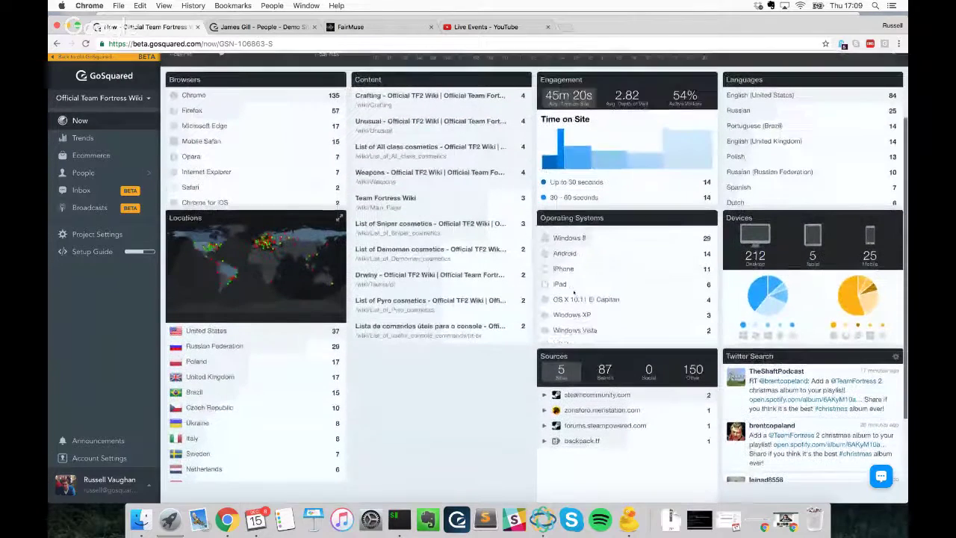
scroll(800, 382, "down", 2)
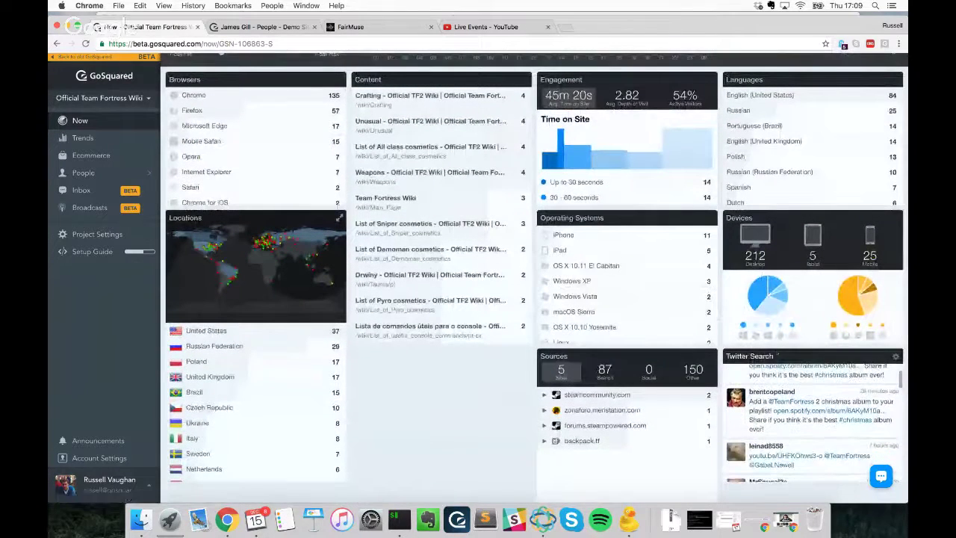
scroll(793, 392, "up", 1)
scroll(787, 401, "down", 1)
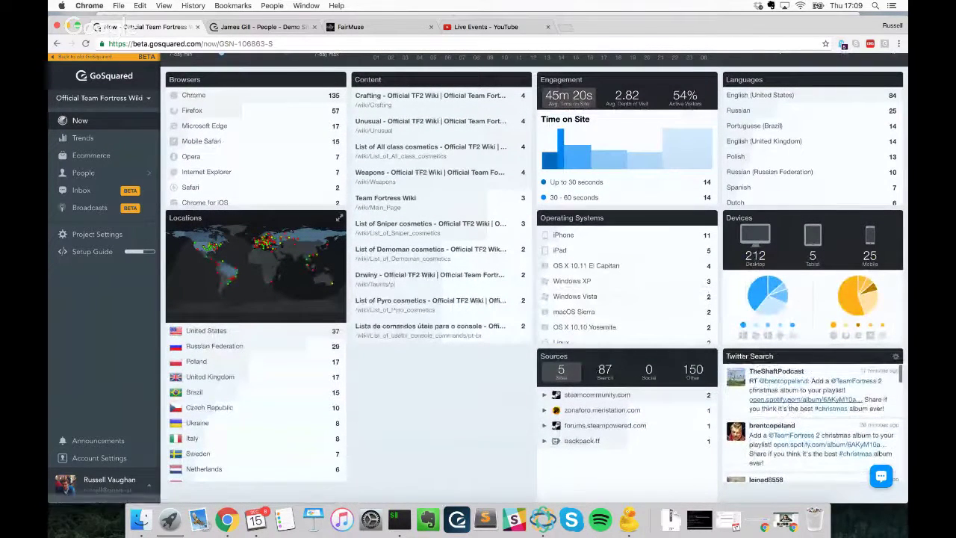
- Open and close the Twitter Search panel settings, then go to the Trends report
left_click(896, 357)
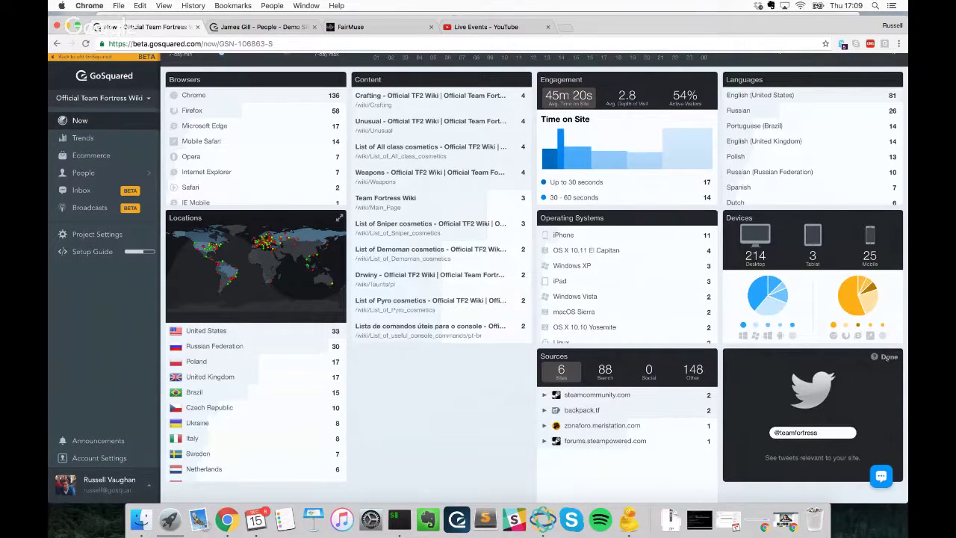
left_click(889, 356)
scroll(821, 392, "up", 1)
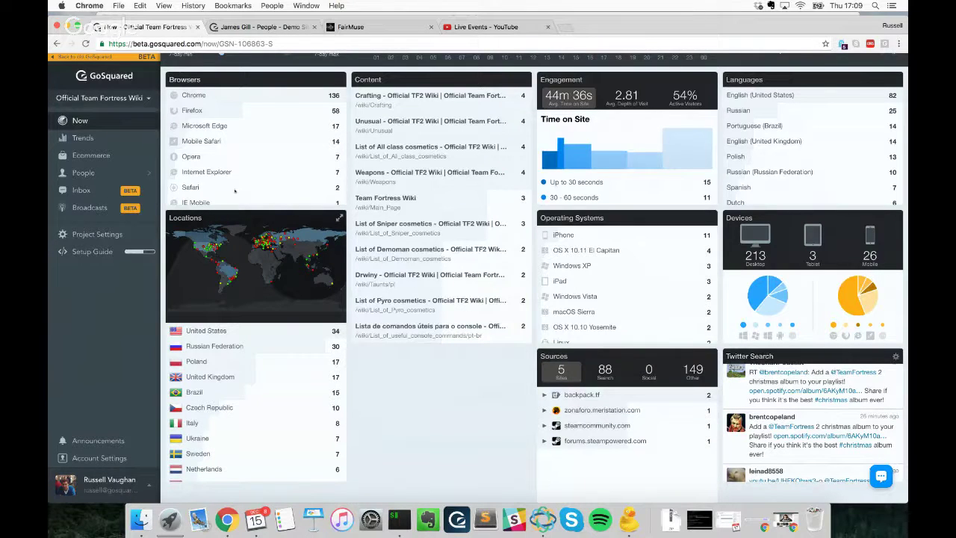
left_click(114, 141)
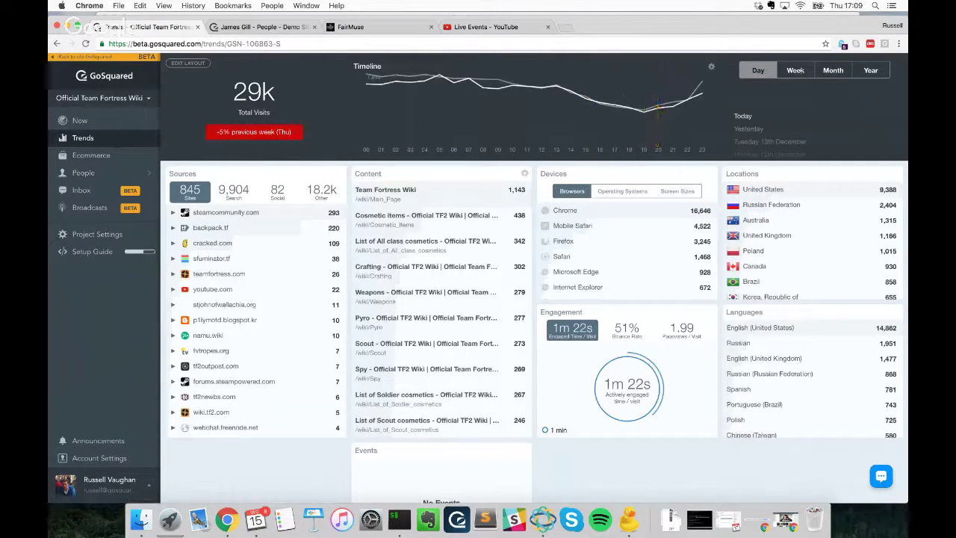
- Cycle the Trends range through Week, Month, Year, Day and back to Week
left_click(794, 70)
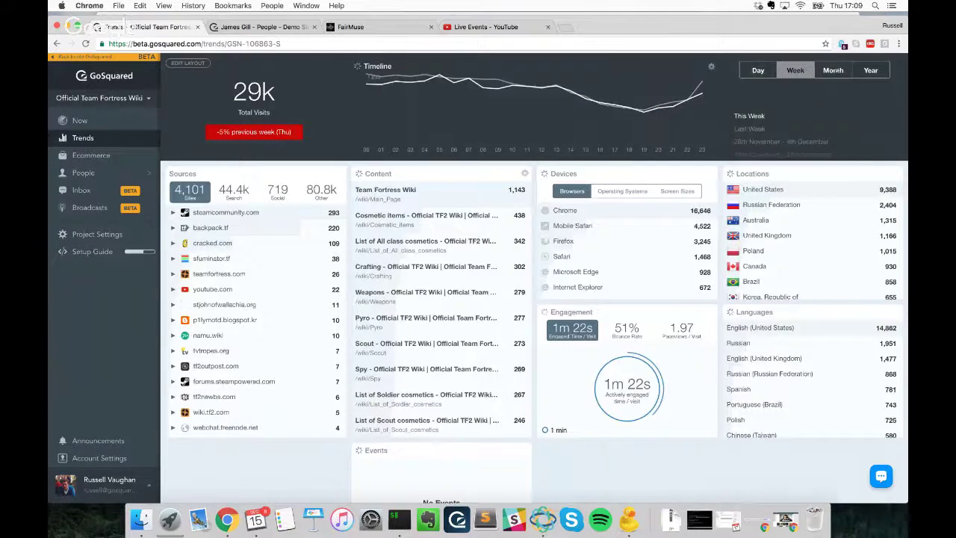
left_click(833, 70)
left_click(871, 70)
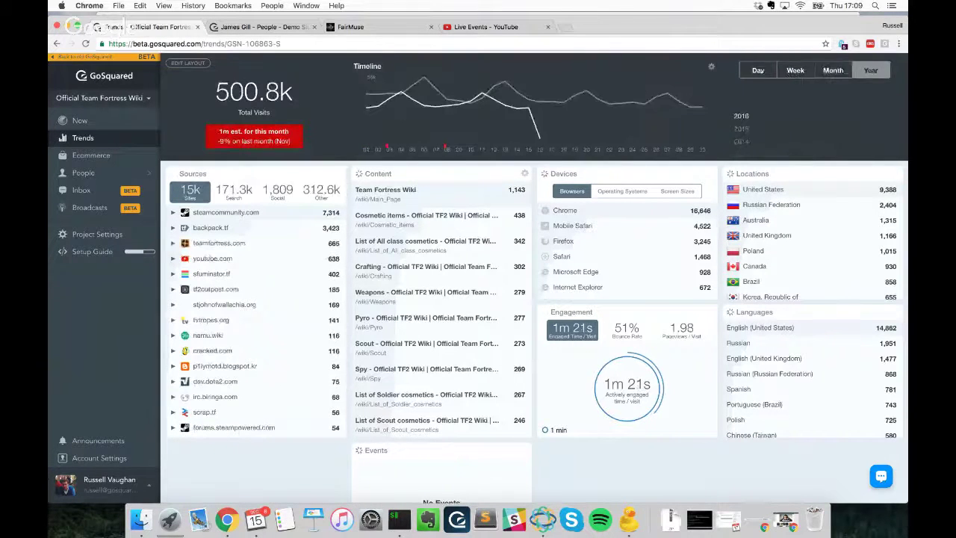
left_click(759, 71)
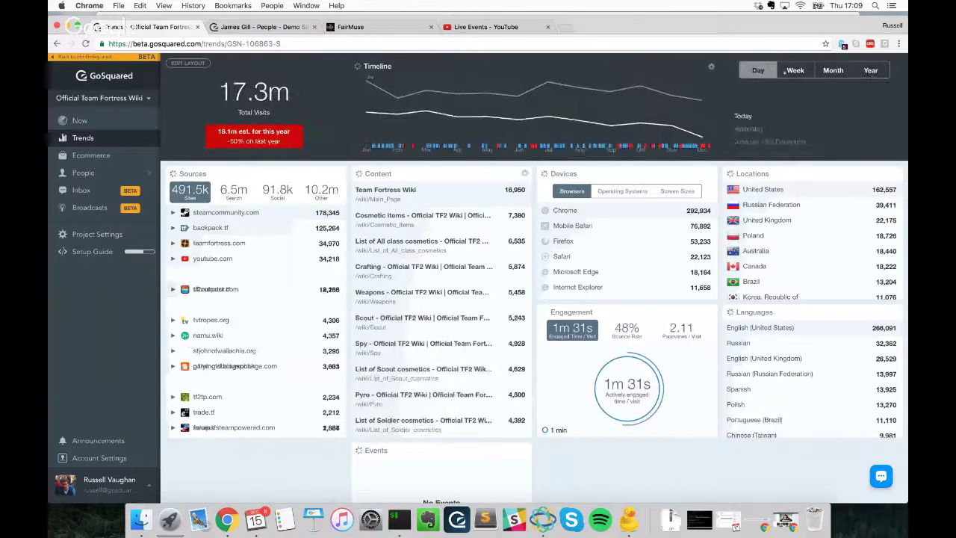
left_click(795, 70)
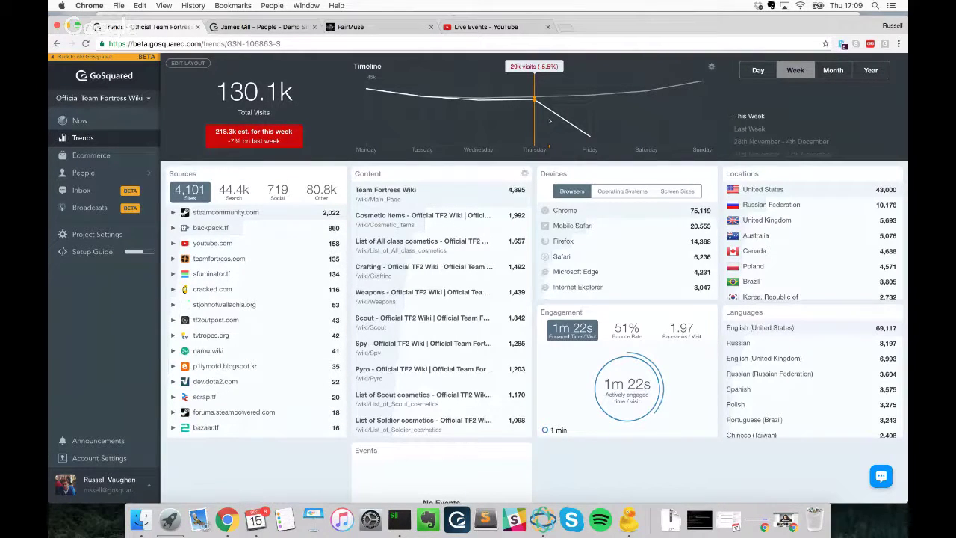
- Set the range to Month and switch the headline figure to Total Visitors (176.5k)
mouse_move(331, 110)
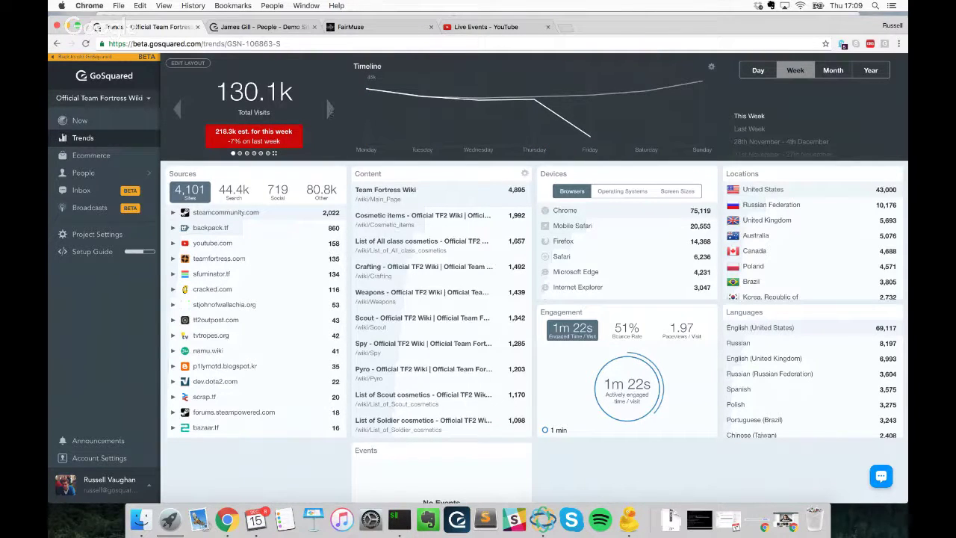
left_click(833, 70)
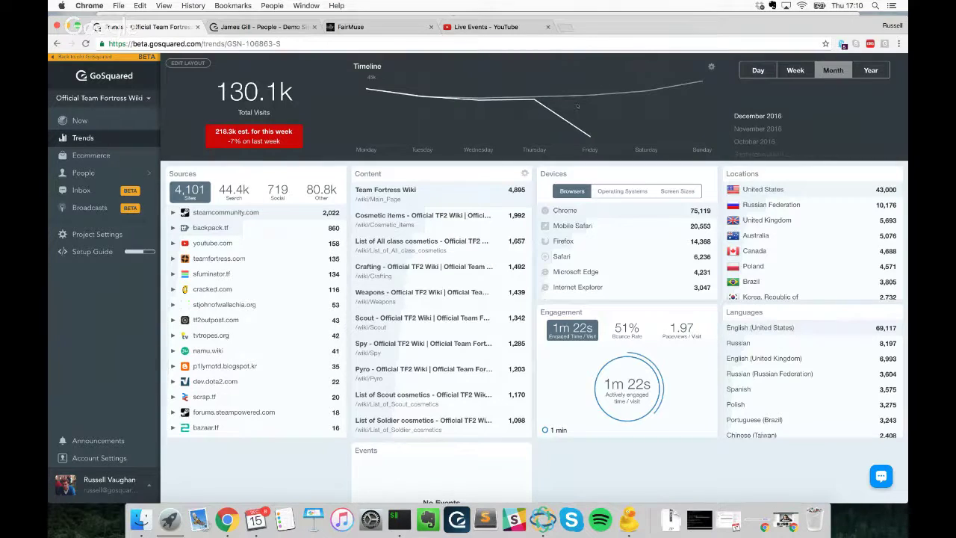
left_click(327, 110)
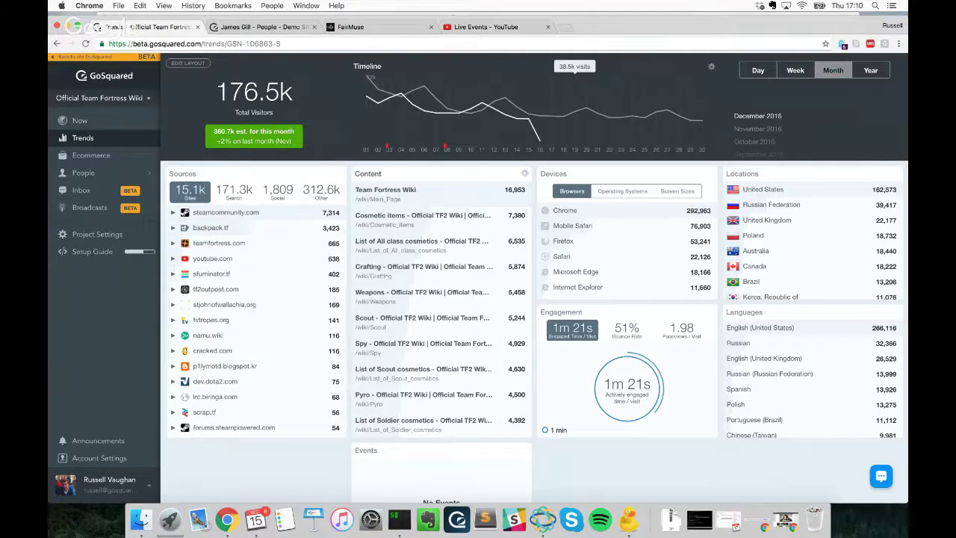
- List Social sources with Twitter referrals expanded, then switch to the FairMuse browser tab
scroll(429, 236, "down", 2)
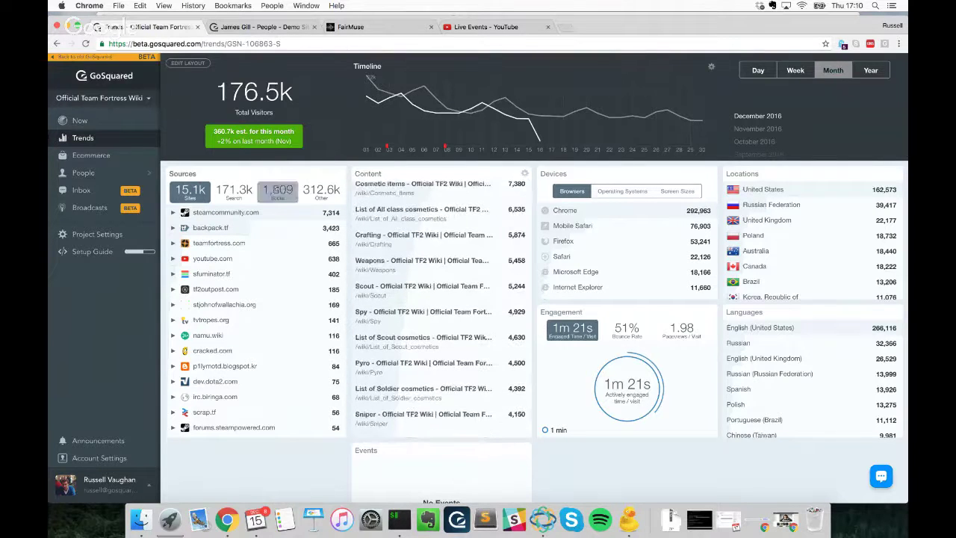
left_click(278, 190)
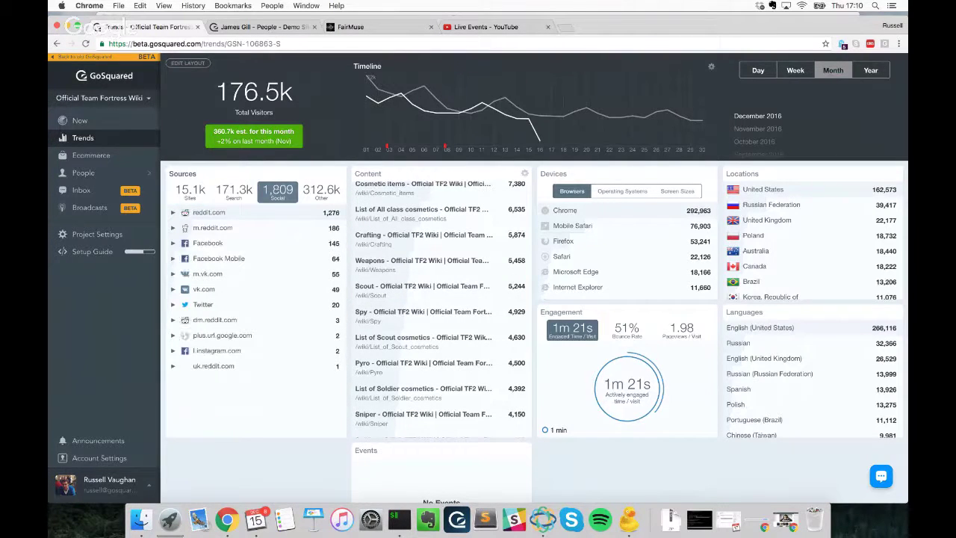
left_click(173, 305)
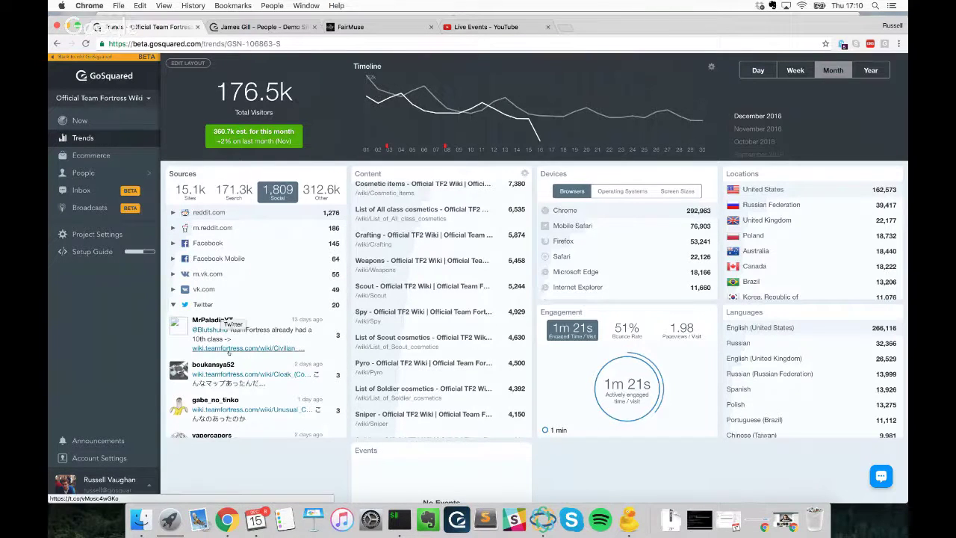
scroll(229, 352, "down", 1)
scroll(274, 339, "down", 3)
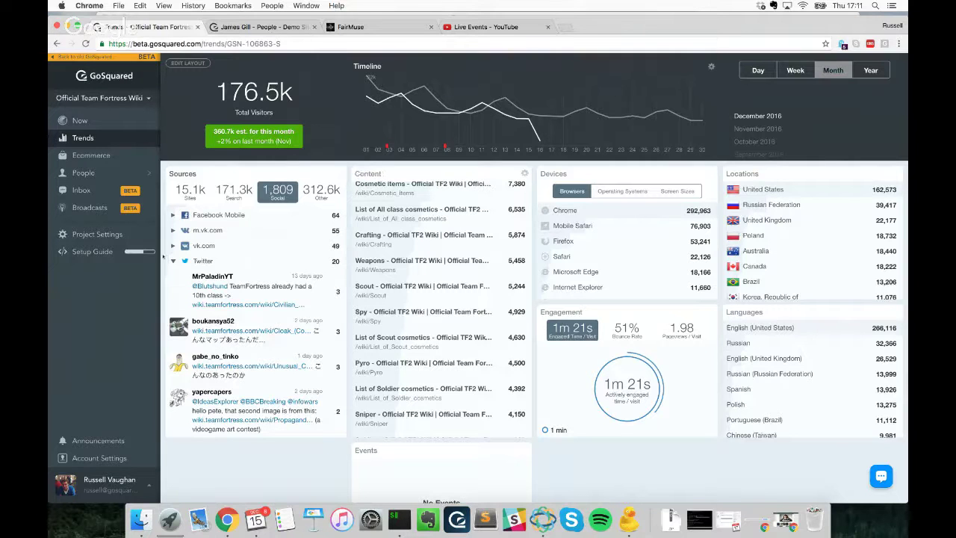
left_click(357, 27)
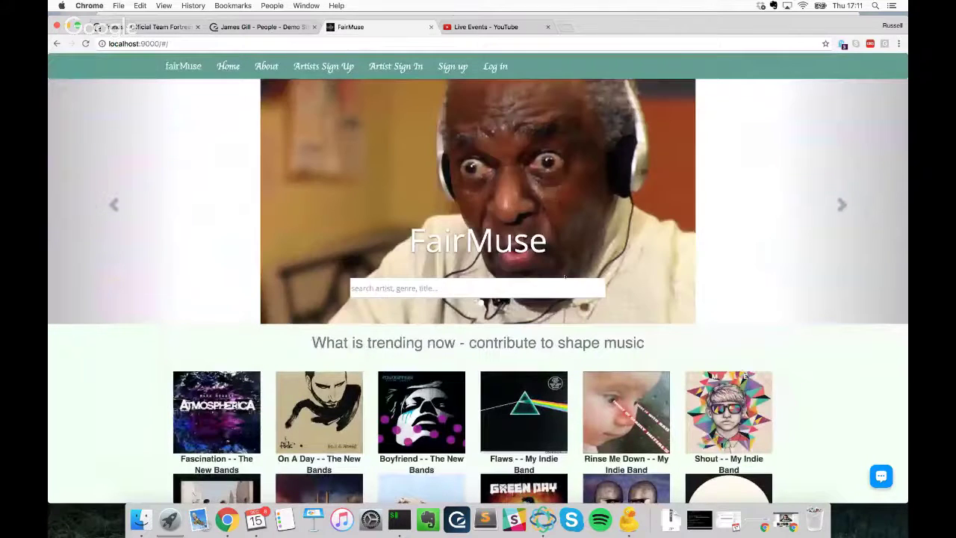
- Sign up a new FairMuse user with the suggested email address and a typed password
left_click(453, 65)
left_click(450, 124)
type("jam")
key("Down")
key("Return")
key("Tab")
key("BackSpace")
type("password")
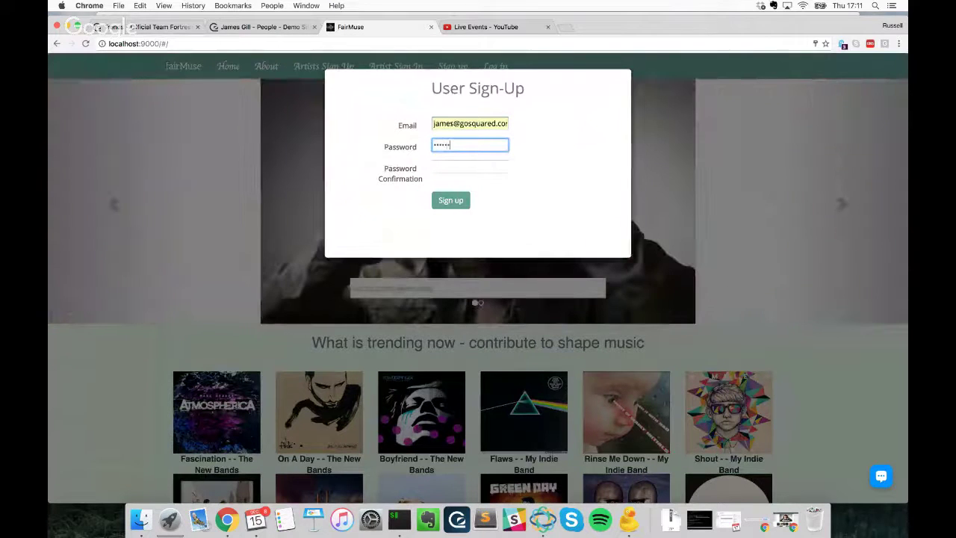
key("Tab")
type("password")
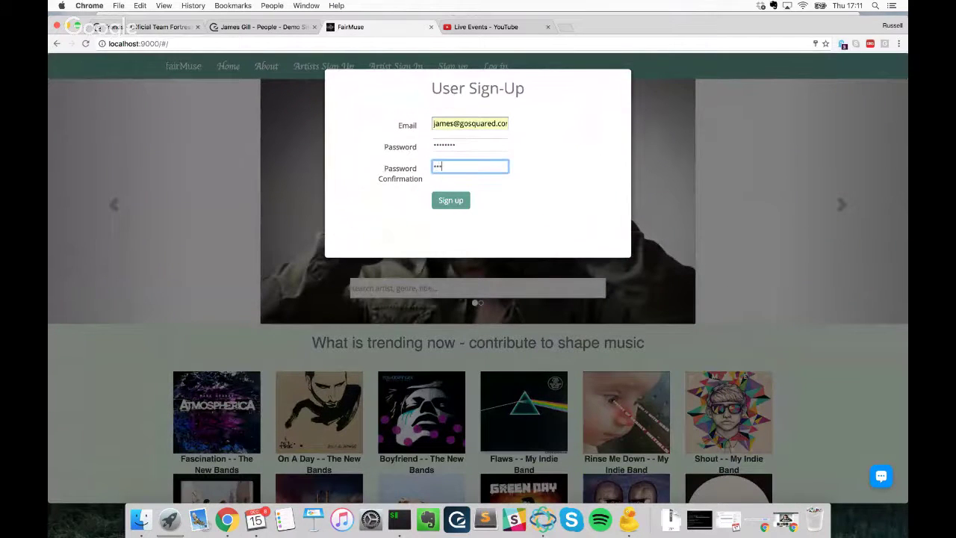
key("Return")
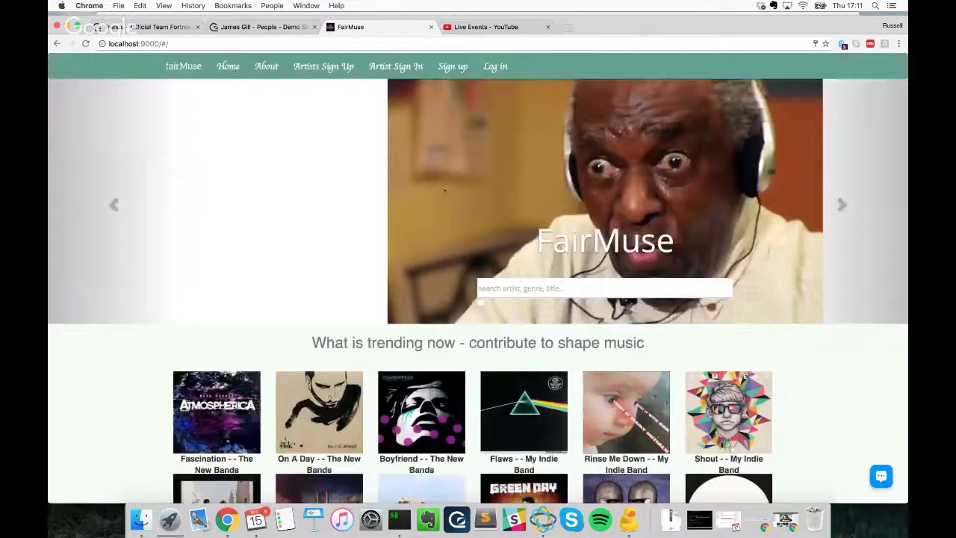
- Load the FairMuse home page at localhost:9000/#/ and switch back to the GoSquared tab
left_click(221, 44)
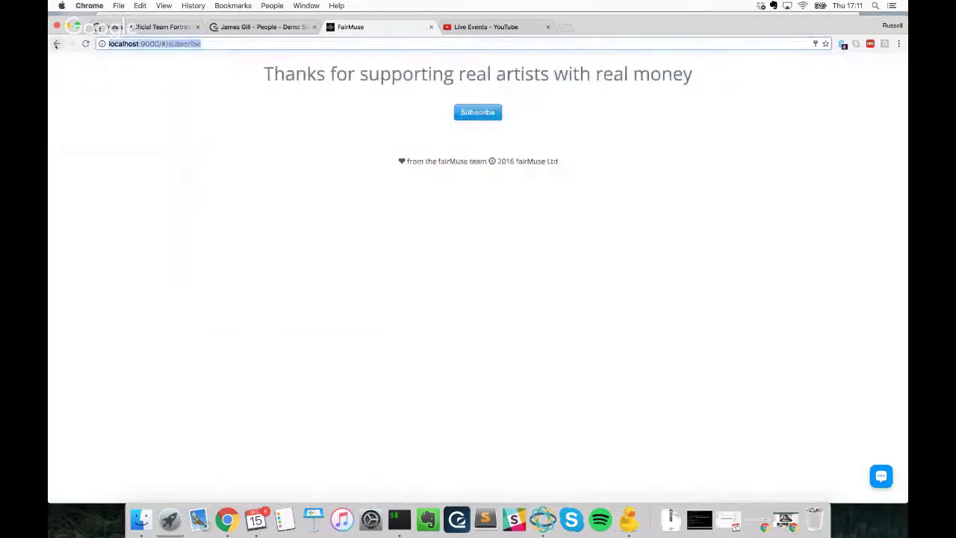
key("Return")
left_click(222, 44)
left_click(221, 43)
key("BackSpace")
key("BackSpace")
key("BackSpace")
key("BackSpace")
key("BackSpace")
key("BackSpace")
key("BackSpace")
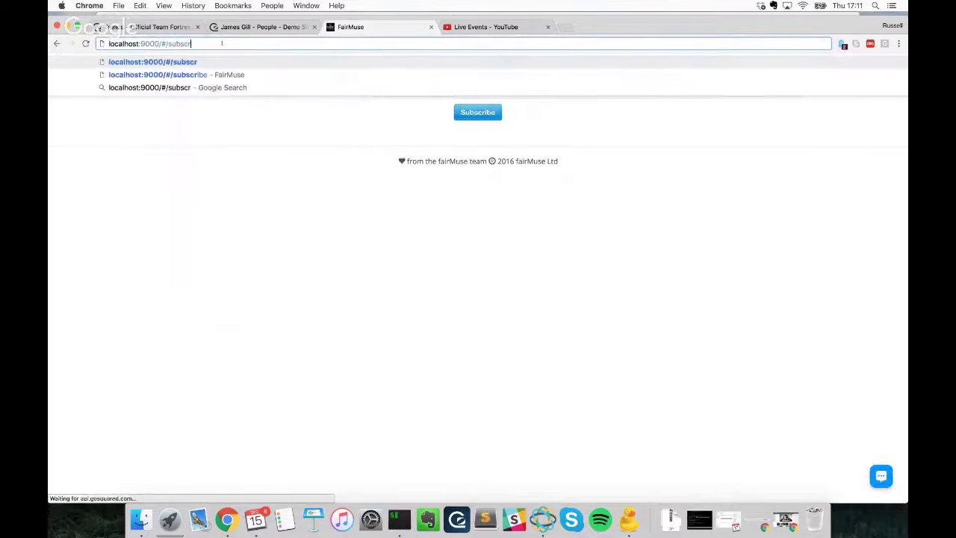
key("BackSpace")
key("BackSpace")
key("Return")
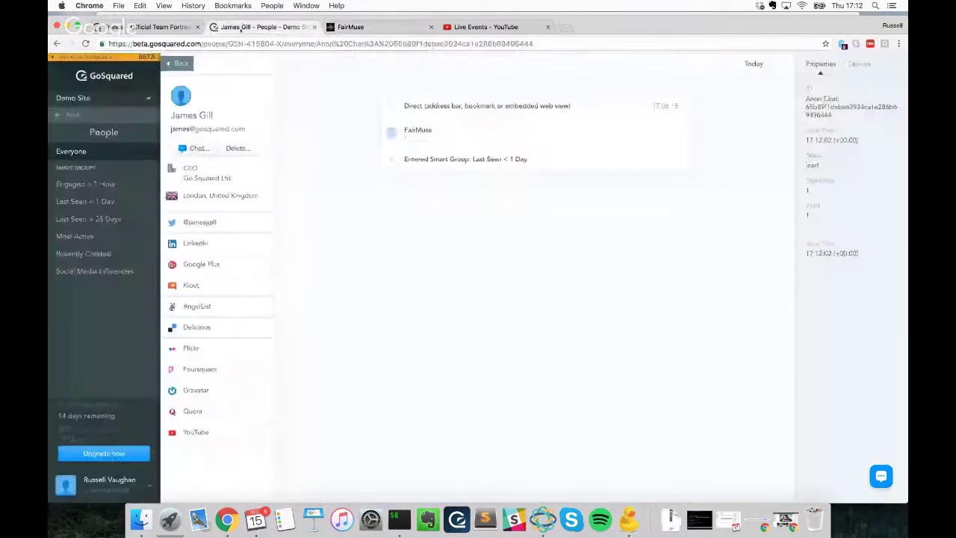
left_click(262, 27)
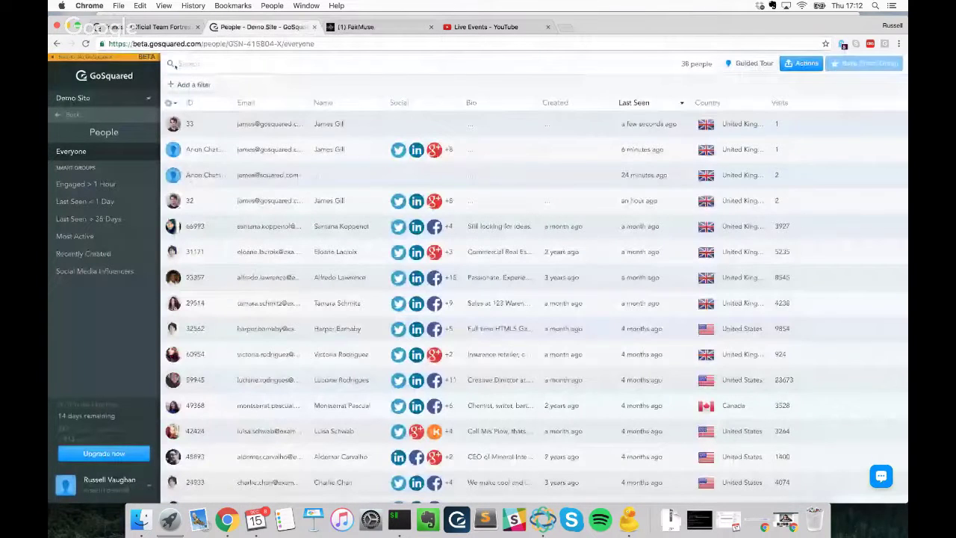
- Open the top visitor's profile to review its 3 visits, 4 pageviews and 48s engaged time
left_click(218, 125)
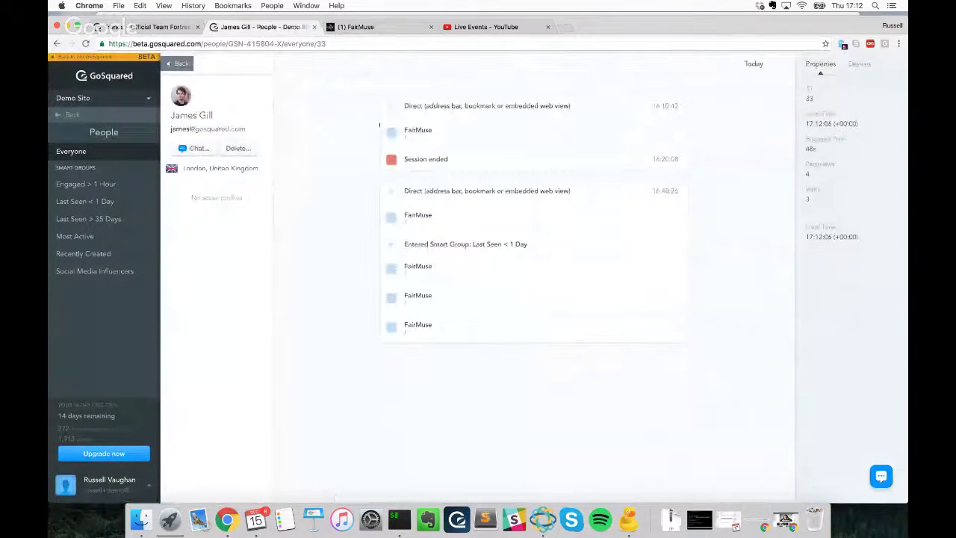
left_click(177, 64)
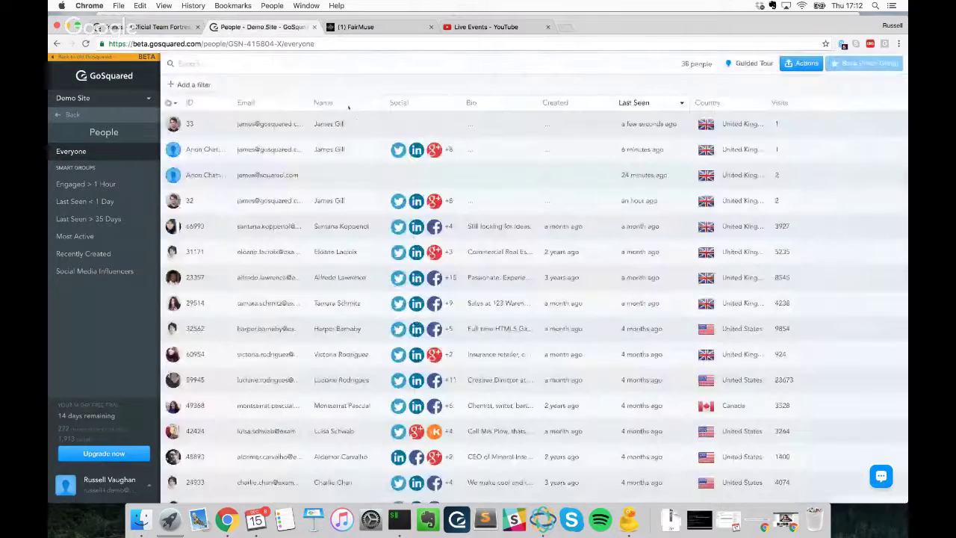
left_click(373, 147)
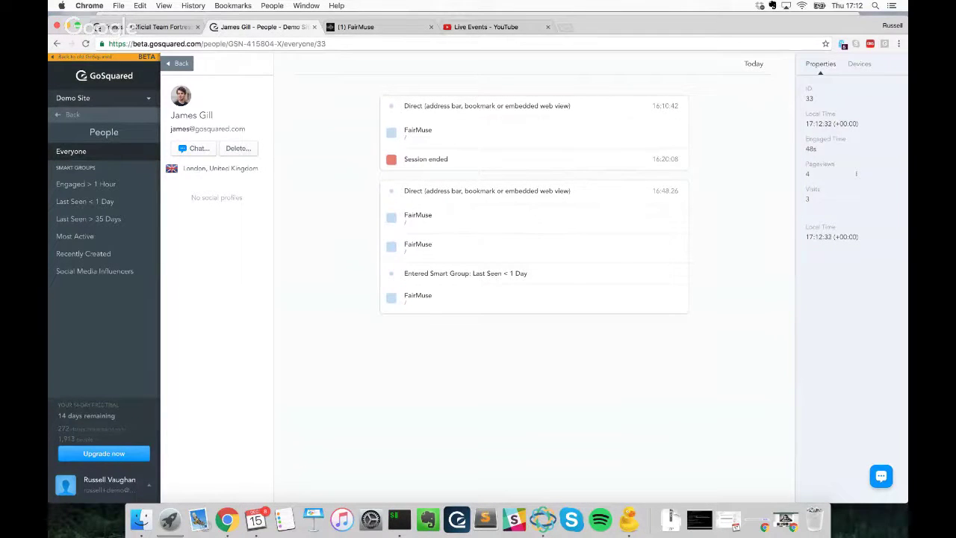
- Leave the profile and return to the Everyone people table
left_click(75, 114)
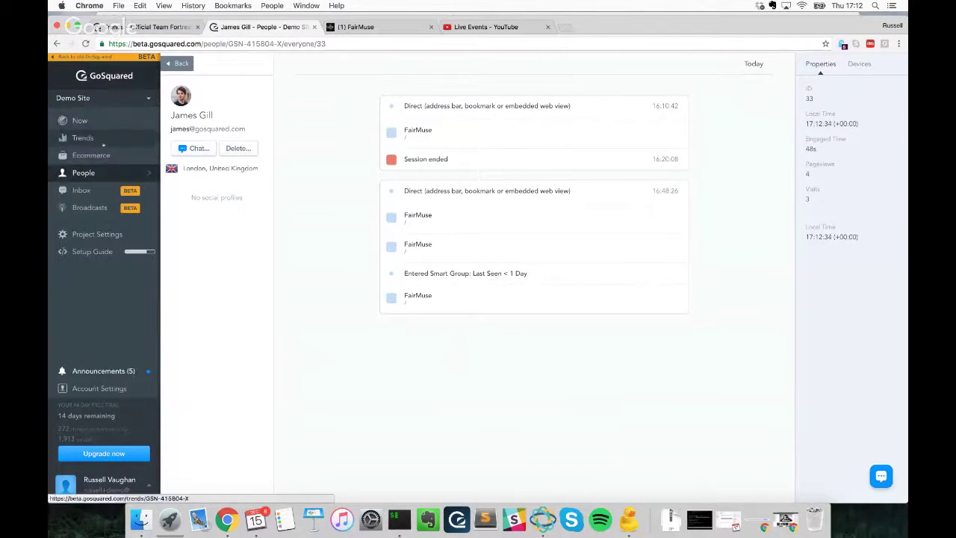
left_click(86, 173)
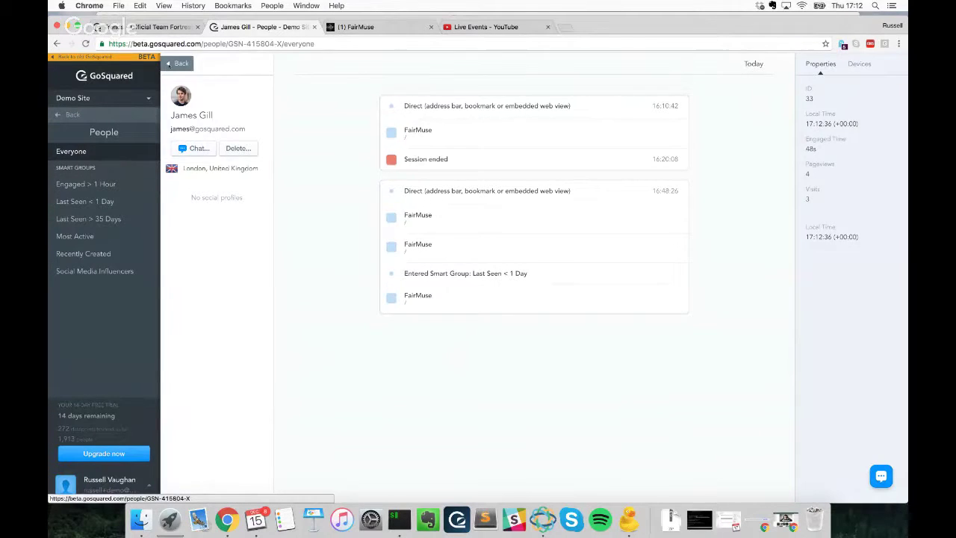
left_click(171, 64)
- Add the Plan property column to the Everyone people table
scroll(210, 180, "down", 4)
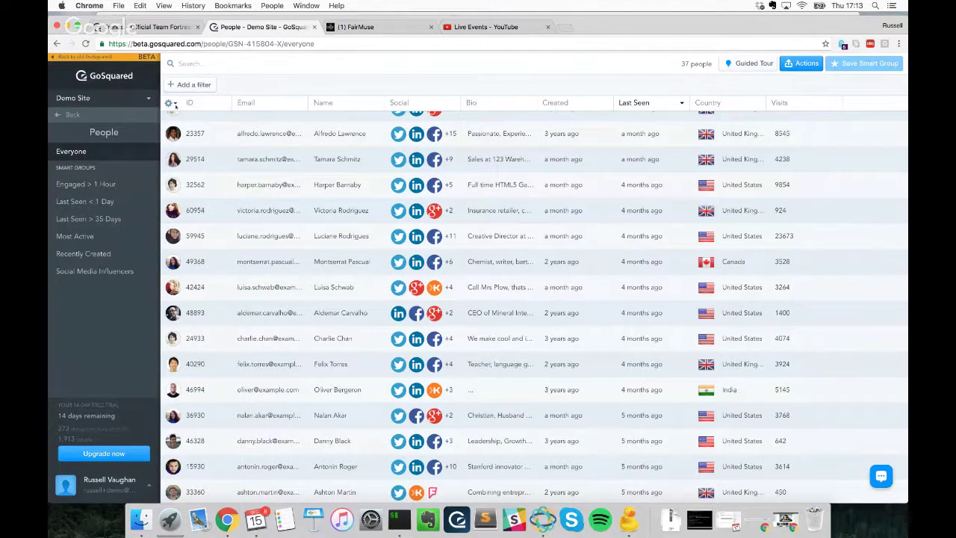
left_click(170, 103)
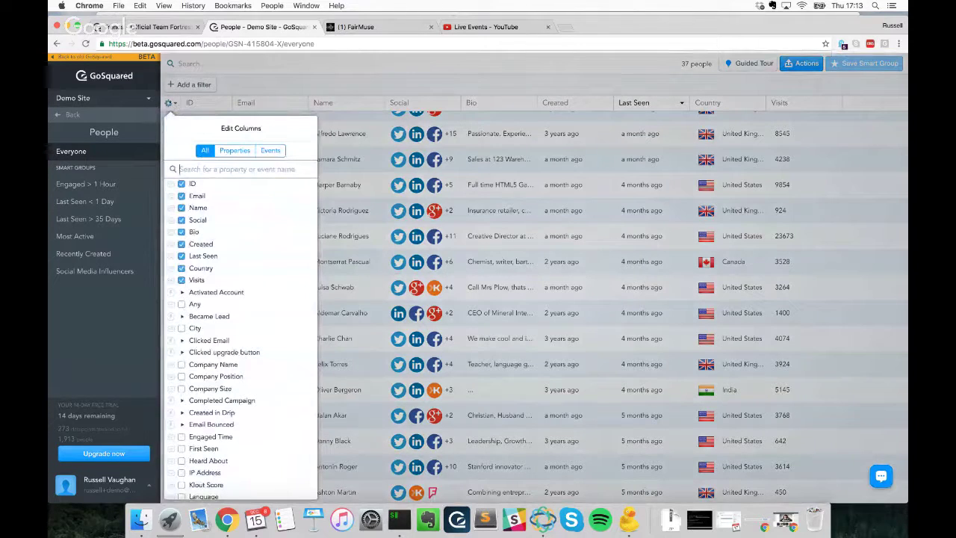
left_click(244, 151)
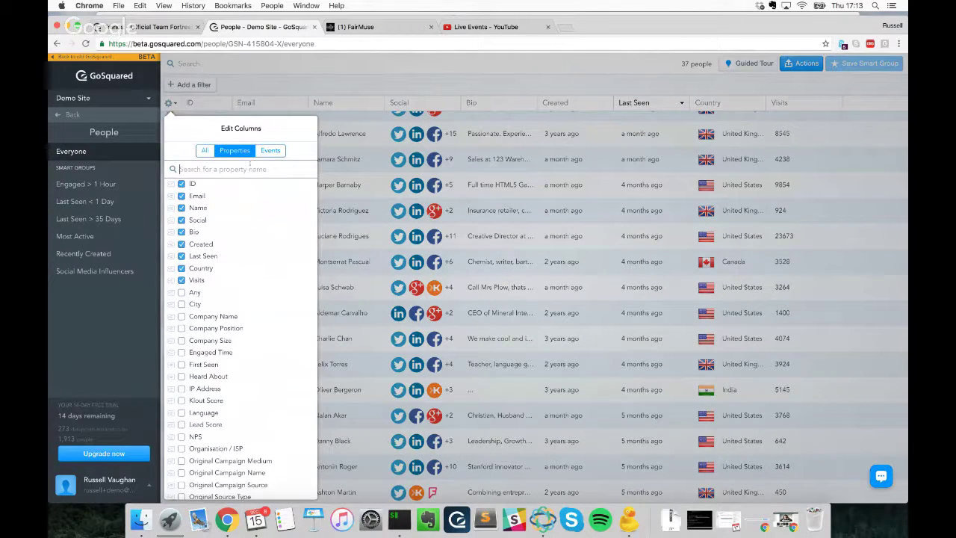
type("plan")
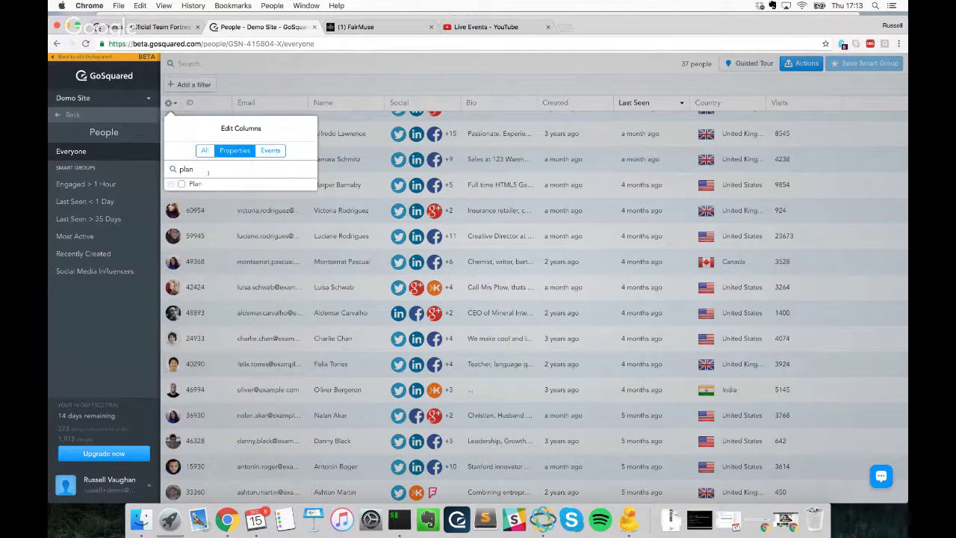
left_click(230, 180)
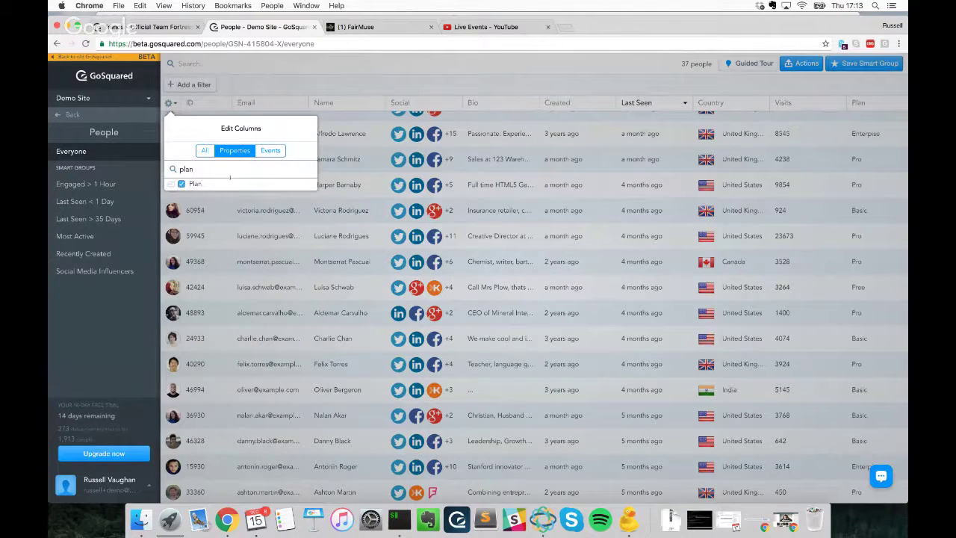
- Add the Original Source URL column and close the column settings
left_click(260, 154)
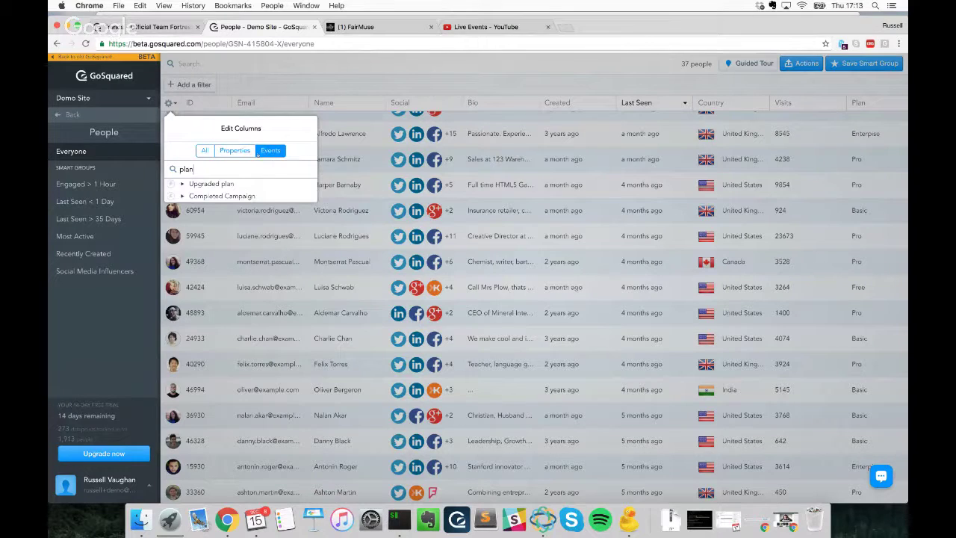
key("Right")
key("Right")
key("BackSpace")
key("BackSpace")
key("BackSpace")
key("BackSpace")
type("url")
key("BackSpace")
key("BackSpace")
key("BackSpace")
left_click(205, 151)
type("our")
left_click(190, 195)
left_click(364, 207)
scroll(597, 299, "right", 3)
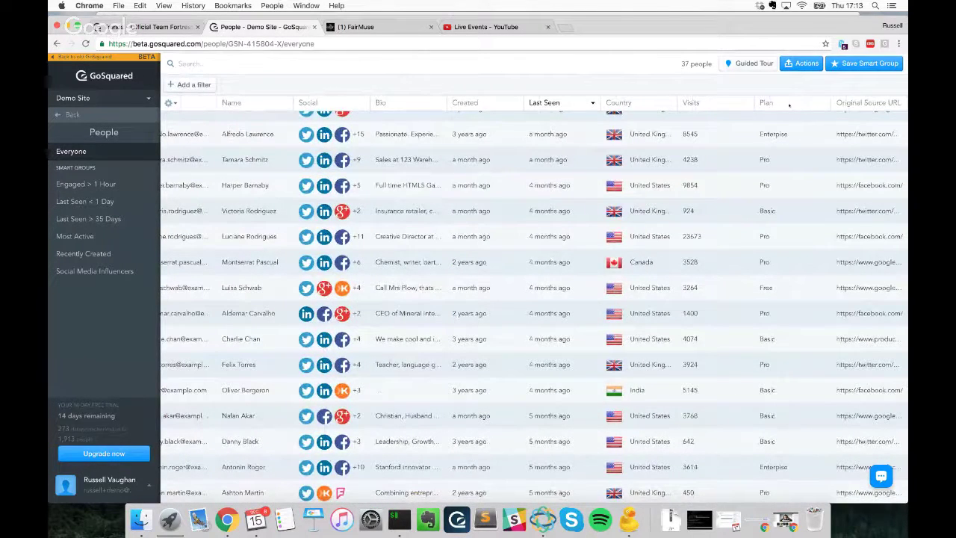
scroll(821, 107, "left", 2)
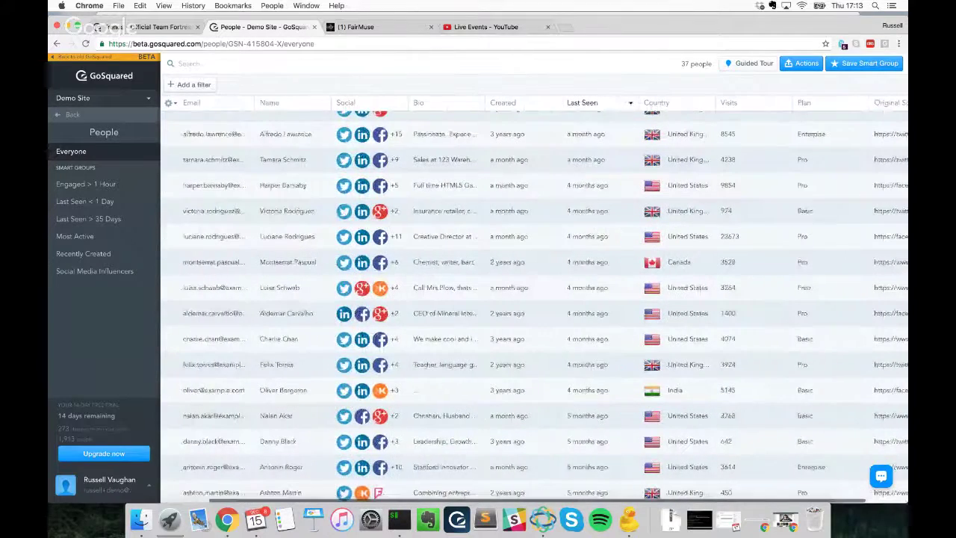
- Try an Original Source URL filter on the people list, then remove it
left_click(189, 84)
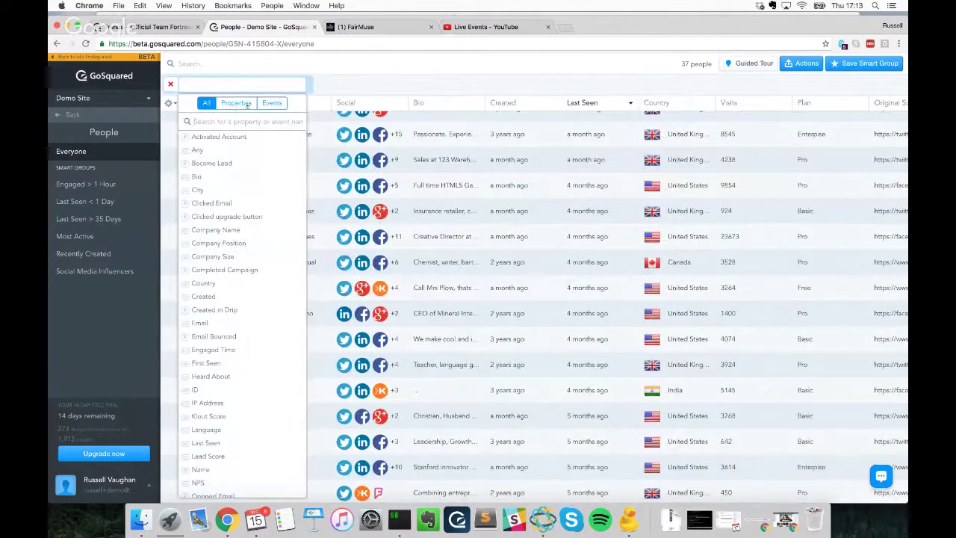
type("url")
left_click(247, 137)
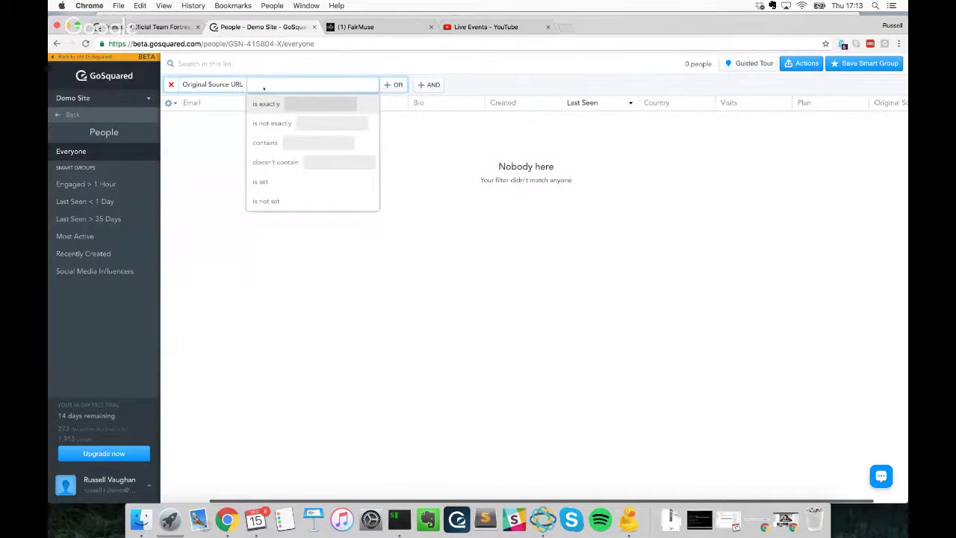
left_click(170, 85)
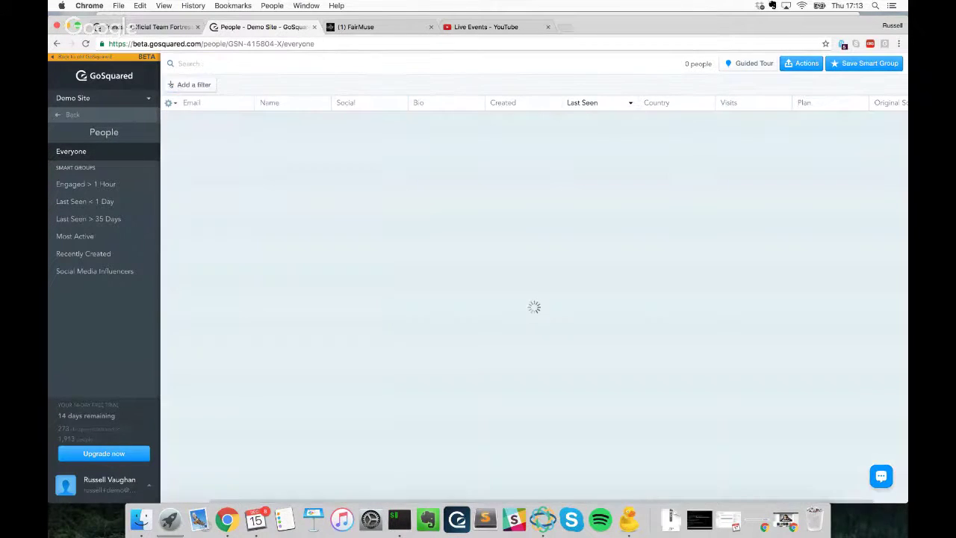
- Filter people by Plan contains 'pro', leaving 14 people
left_click(190, 85)
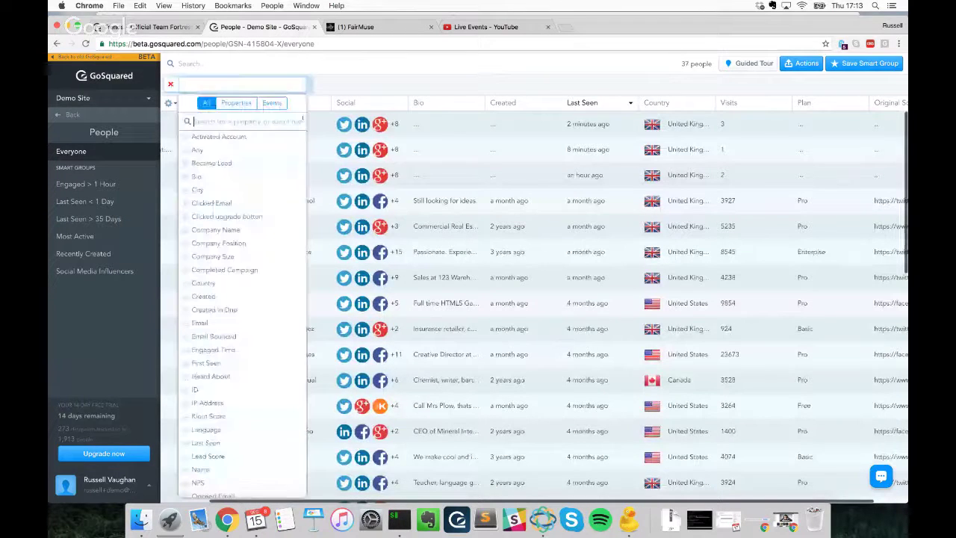
left_click(236, 103)
type("plan")
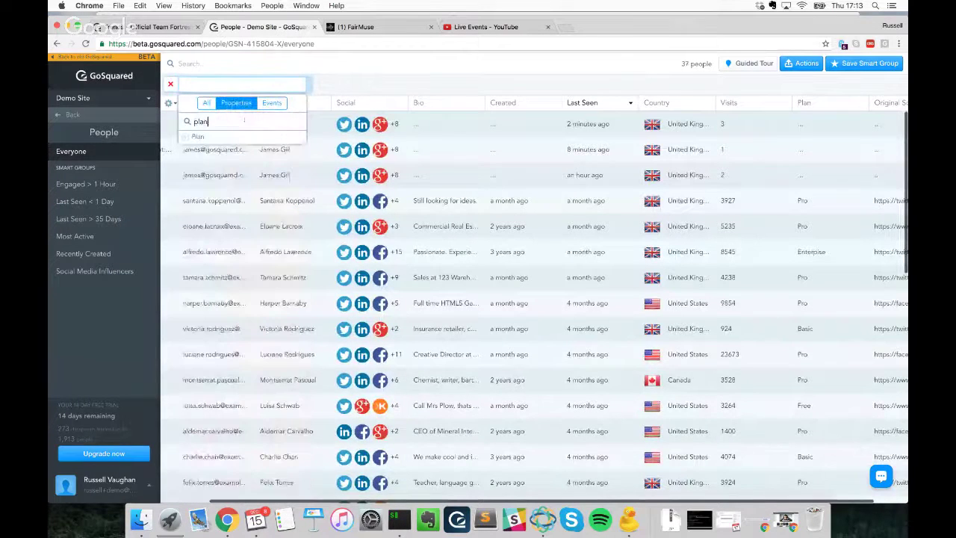
left_click(251, 136)
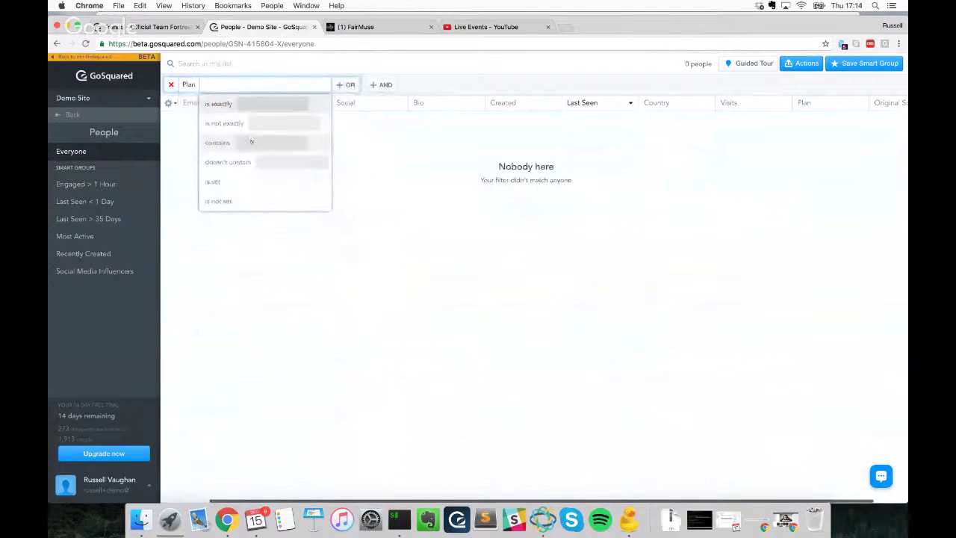
left_click(250, 140)
type("plan")
key("BackSpace")
key("BackSpace")
key("BackSpace")
key("BackSpace")
type("pro")
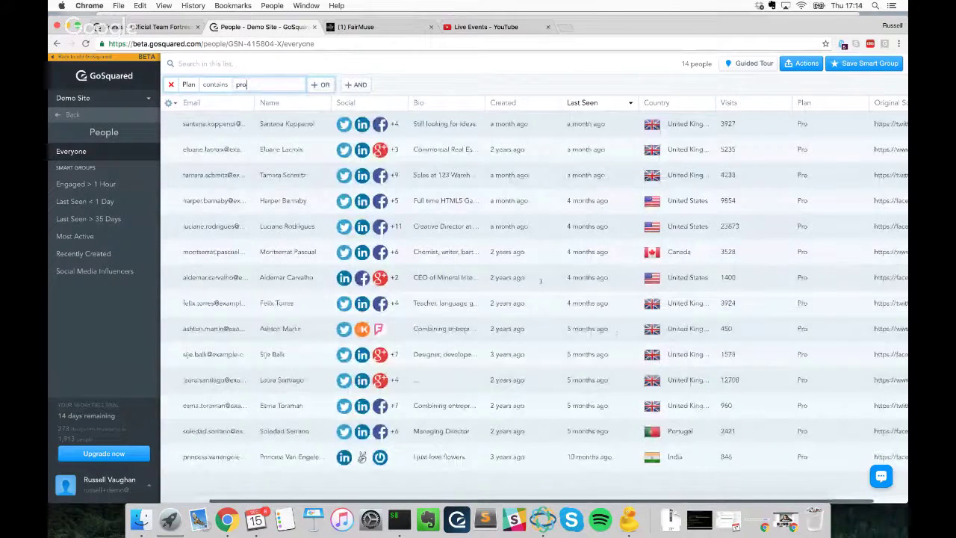
scroll(698, 336, "right", 2)
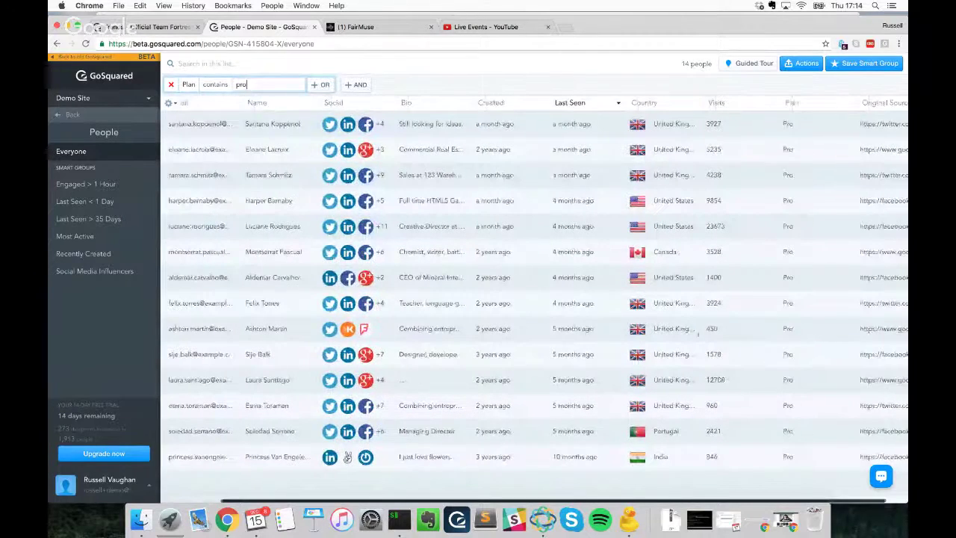
scroll(698, 334, "right", 2)
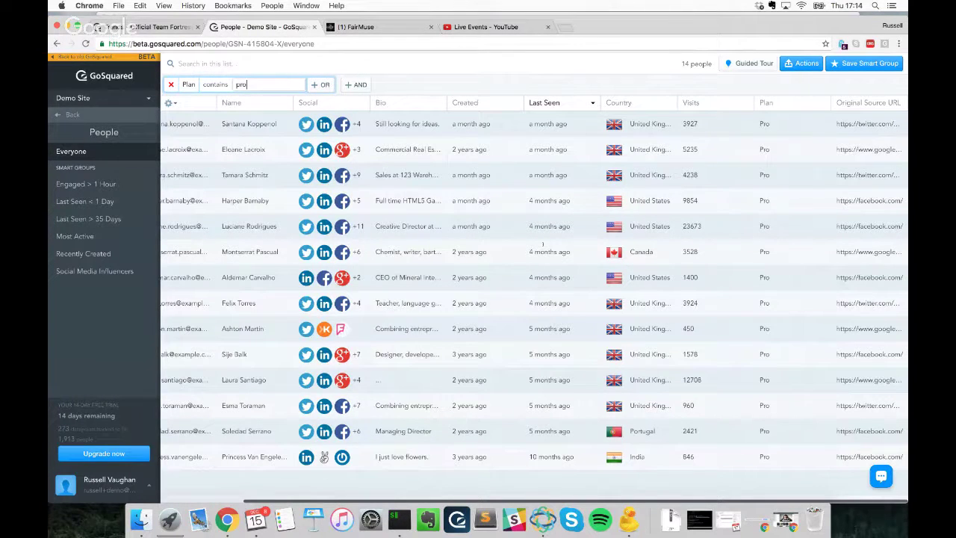
- Remove the Plan contains 'pro' filter and discard a second Plan filter
left_click(170, 85)
left_click(172, 85)
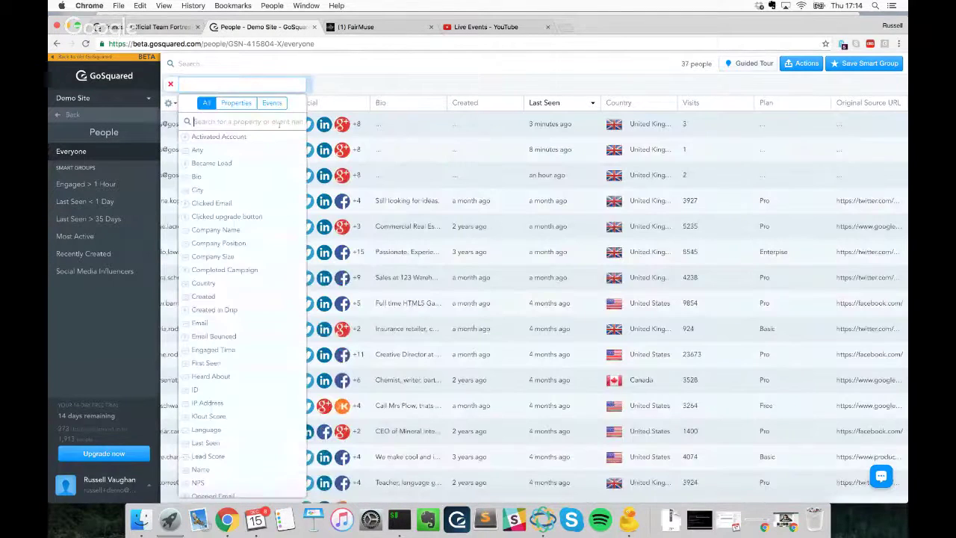
type("pl")
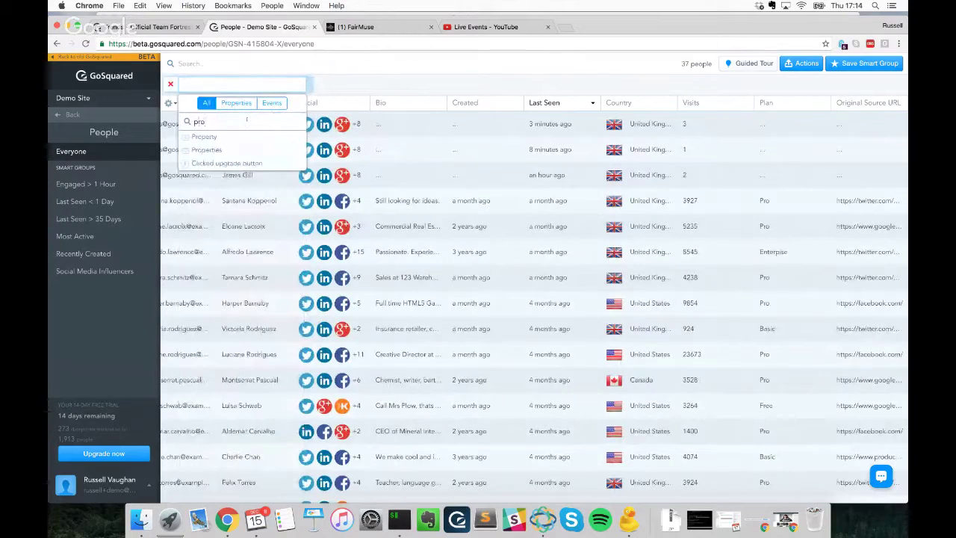
type("an")
key("Return")
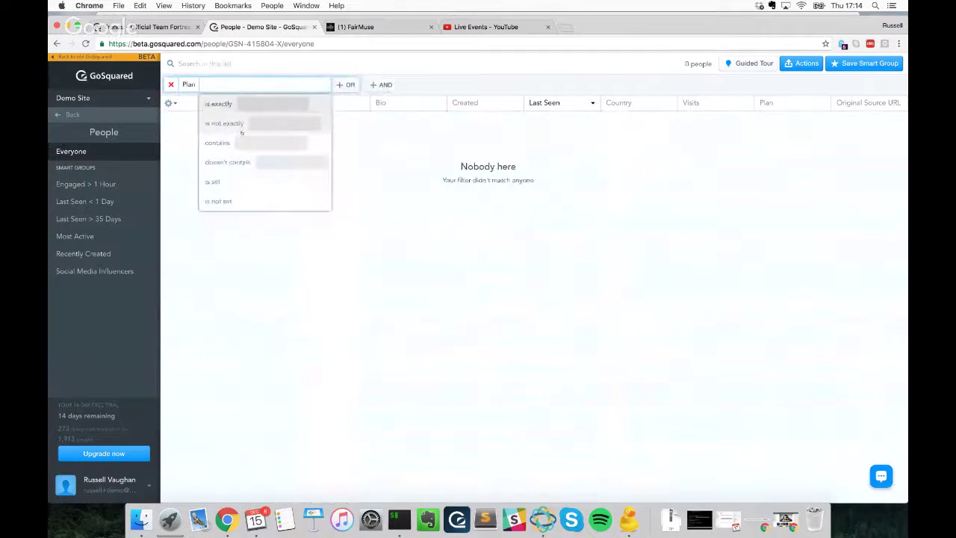
left_click(171, 84)
- Filter people by Original Source URL contains 'twitter'
left_click(171, 85)
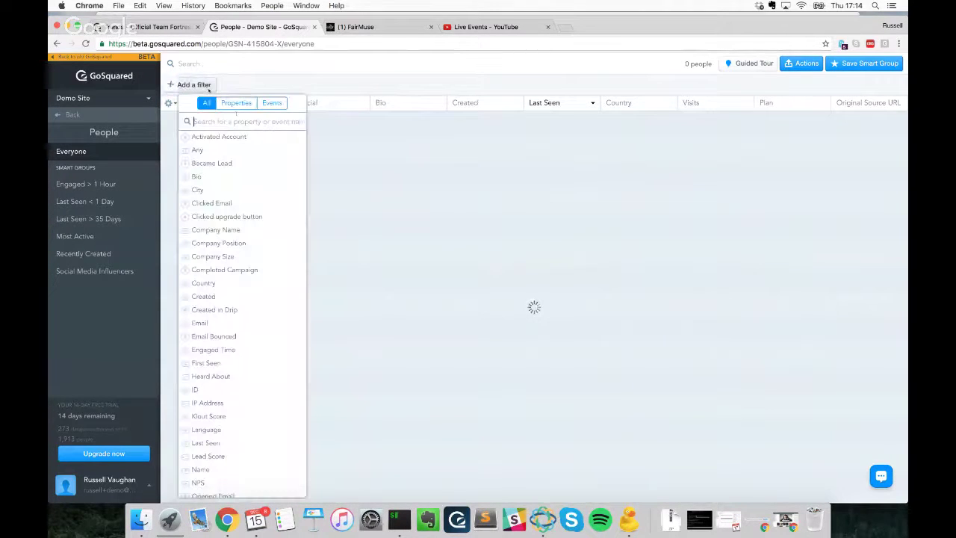
type("ori")
left_click(258, 136)
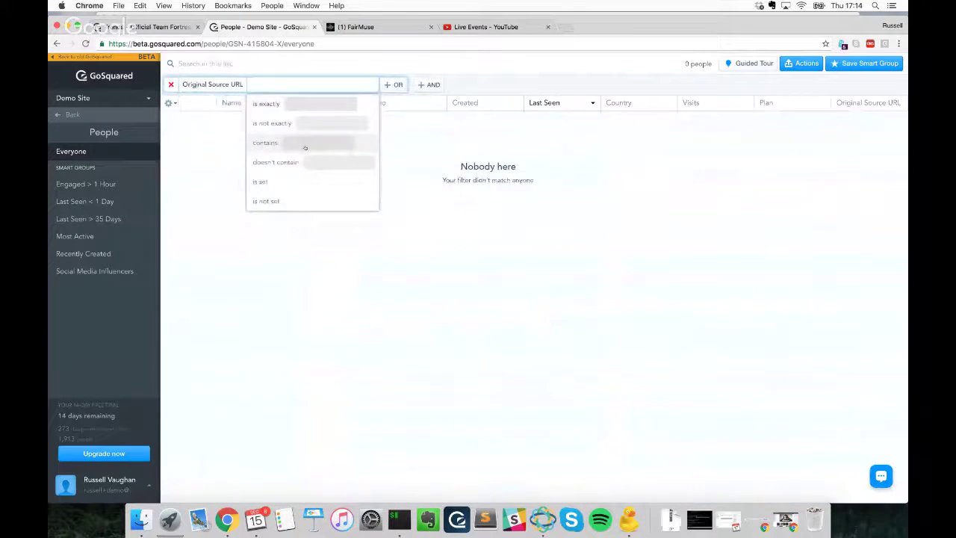
left_click(304, 145)
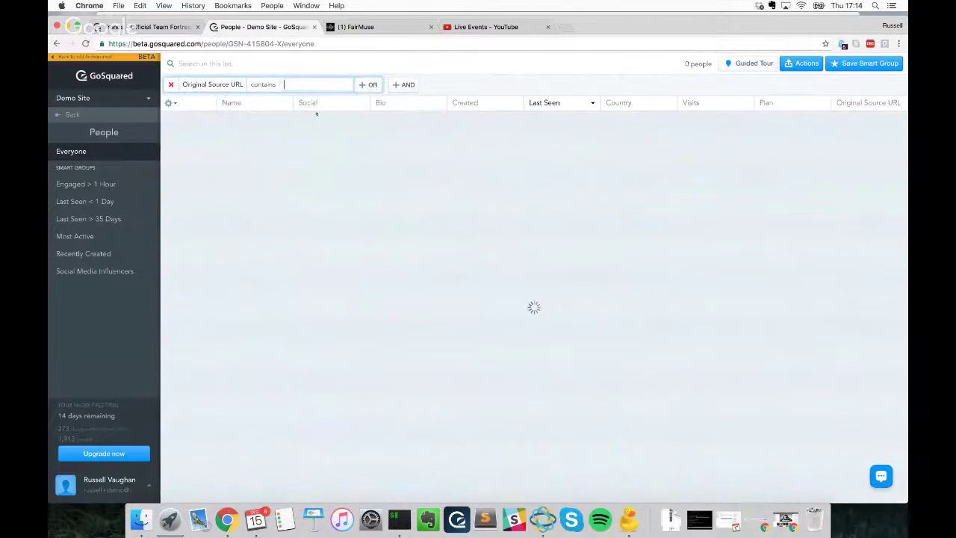
type("twitter")
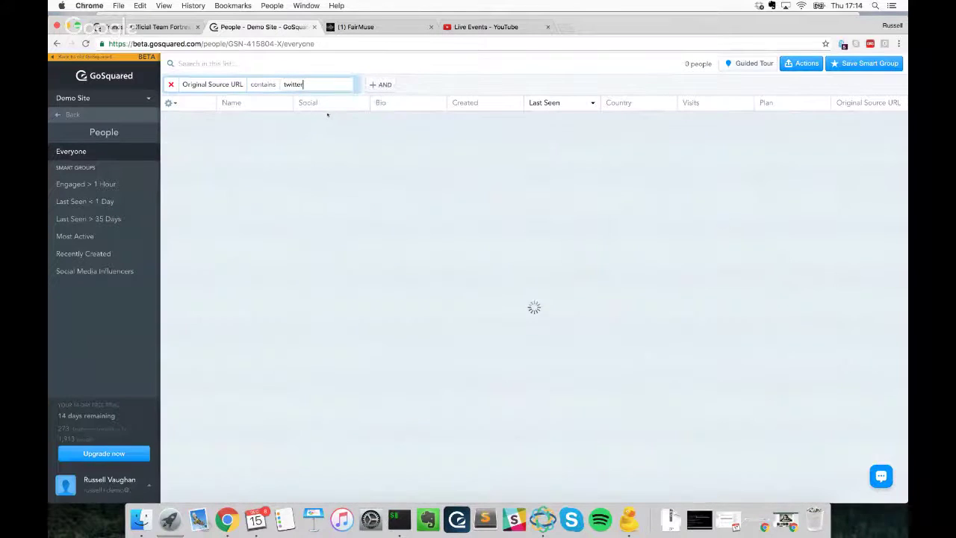
- Add an OR condition: Original Source URL contains 'facebook', giving 22 people
left_click(380, 84)
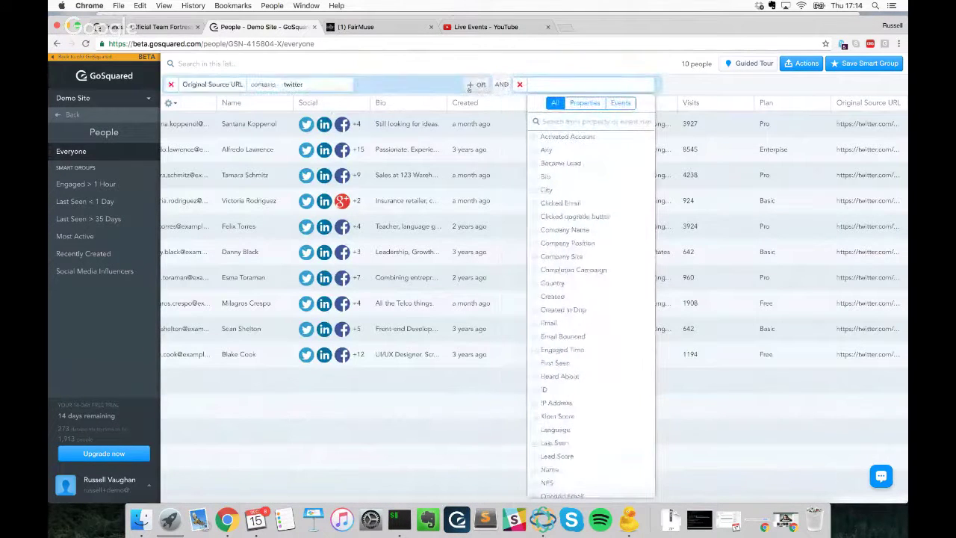
left_click(472, 84)
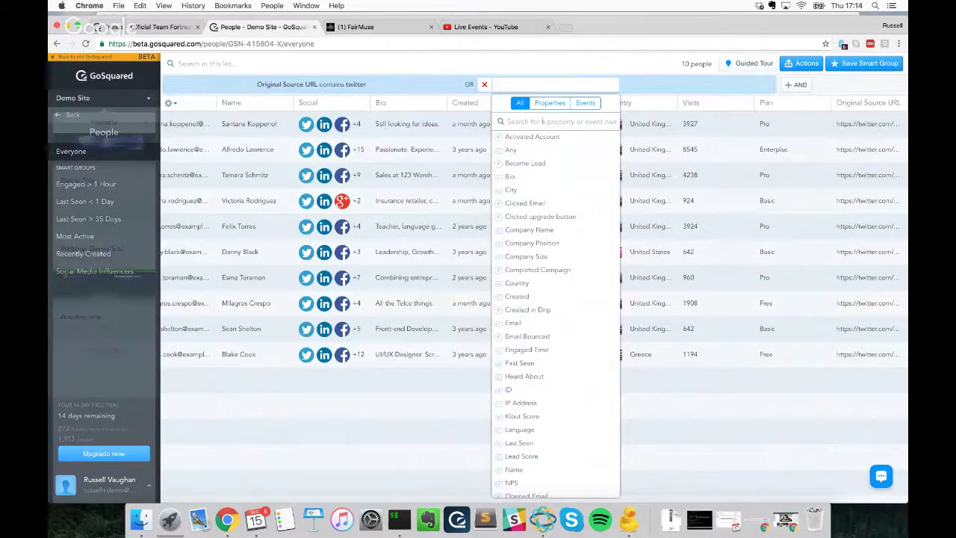
type("source")
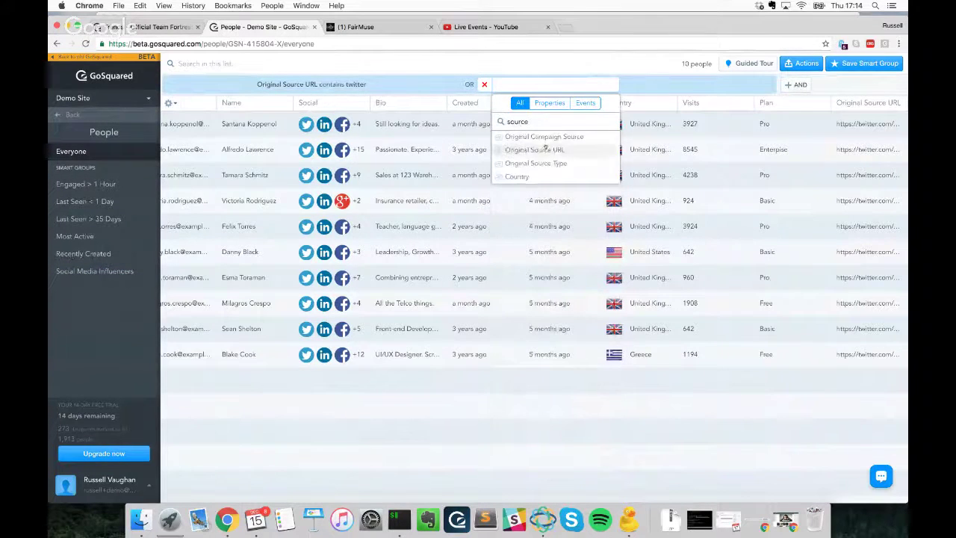
left_click(545, 150)
left_click(635, 142)
type("facebook")
scroll(565, 227, "down", 1)
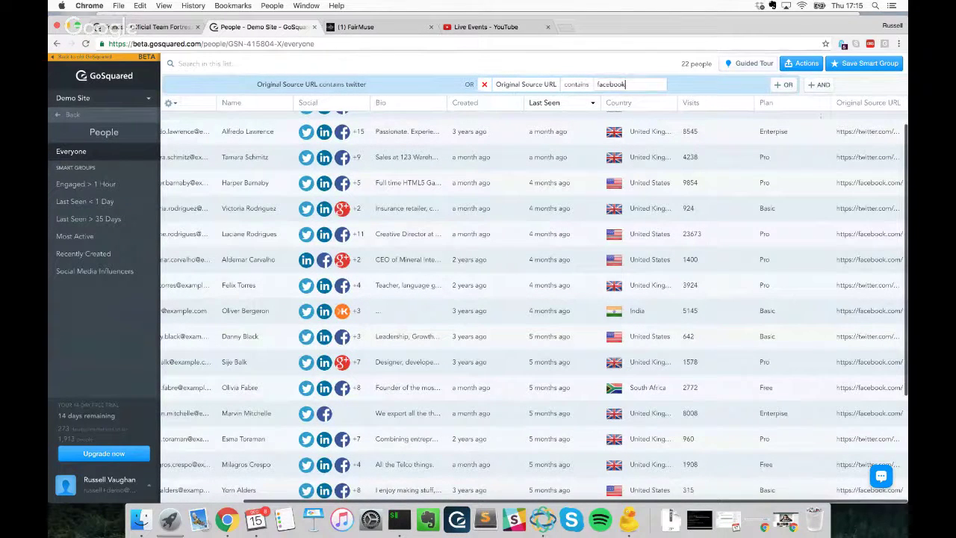
- Save the 22-person twitter-or-facebook list as smart group 'Potential High Value Users'
left_click(865, 63)
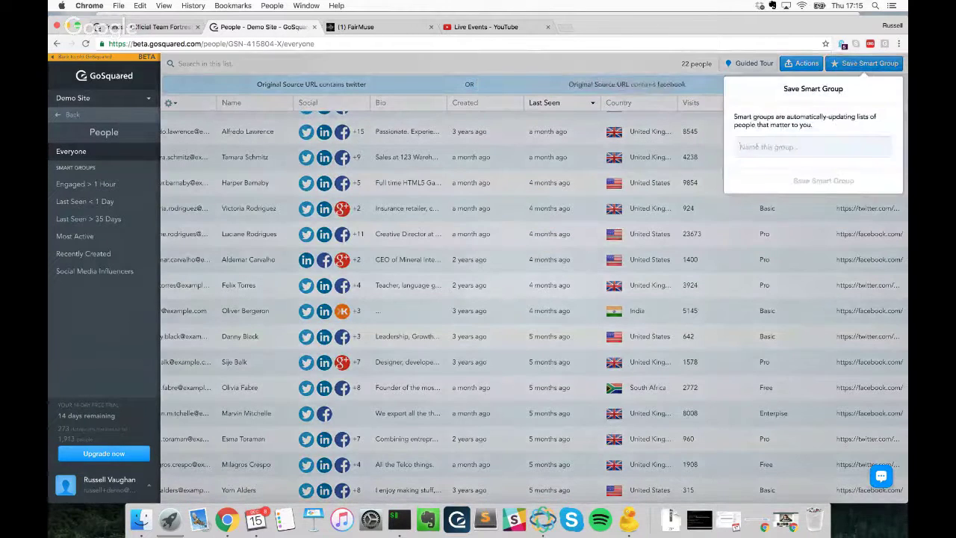
type("Potential High Value Users")
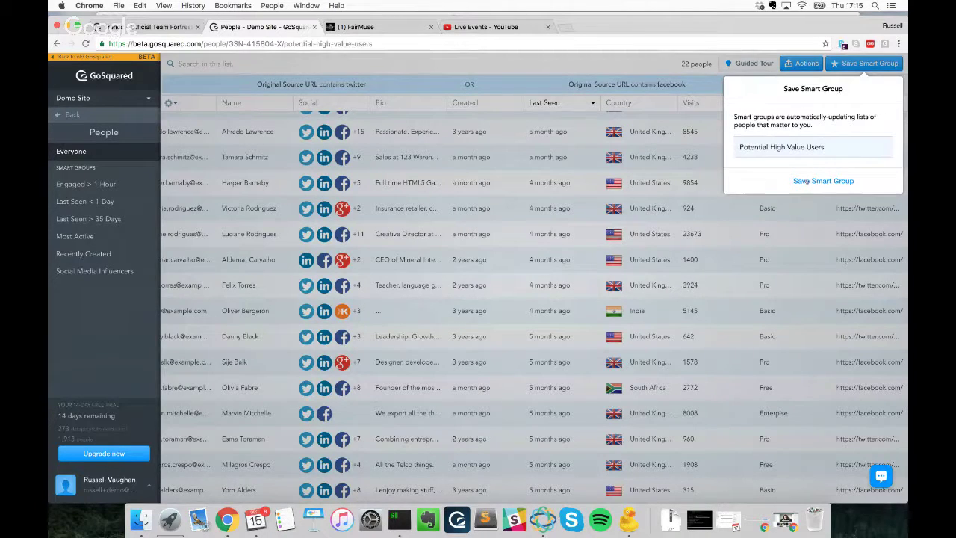
left_click(807, 181)
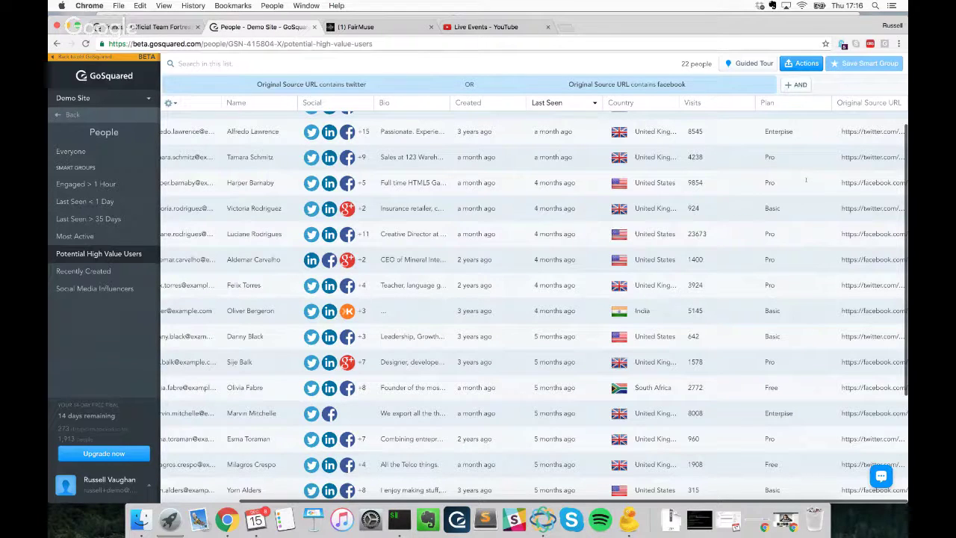
- Go to Project Settings > Services and connect the Slack service
left_click(72, 115)
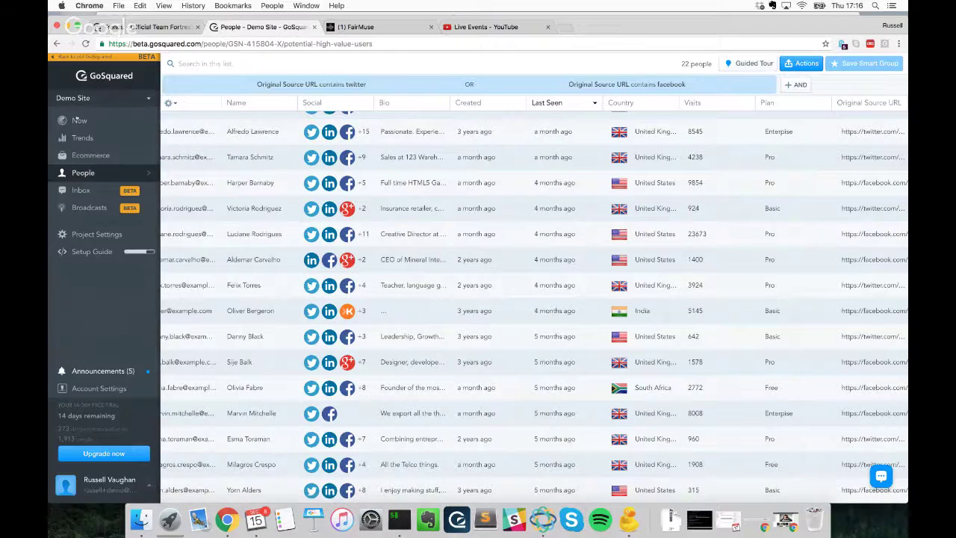
left_click(97, 234)
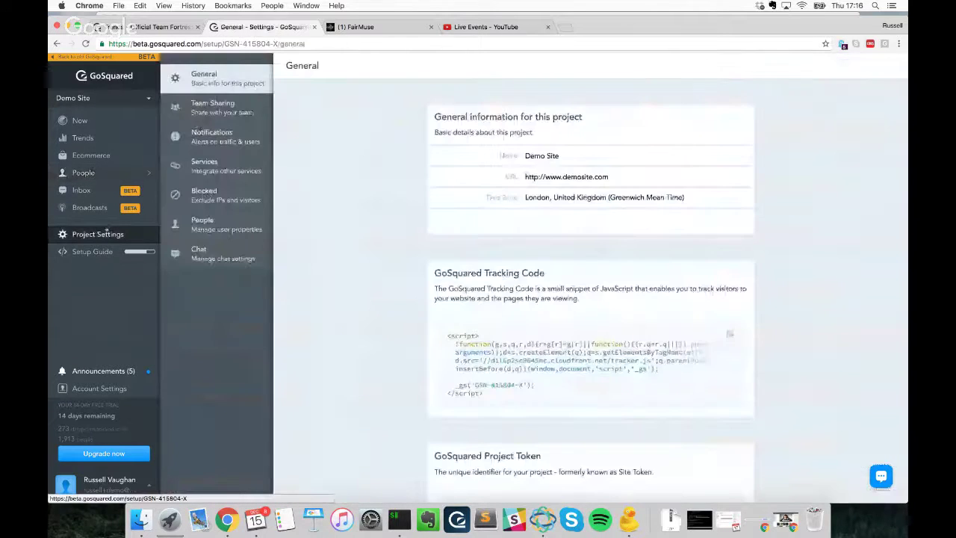
left_click(205, 166)
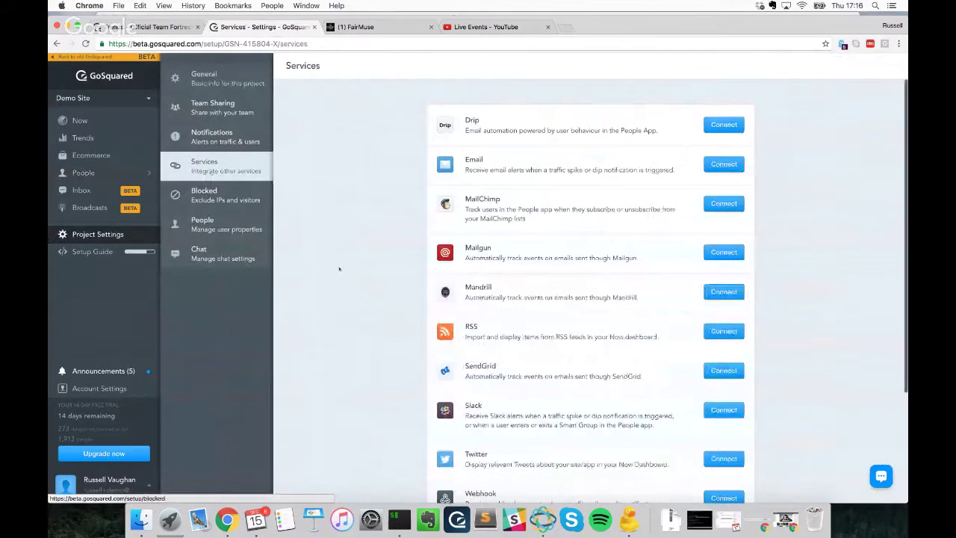
scroll(339, 269, "down", 1)
scroll(339, 269, "down", 3)
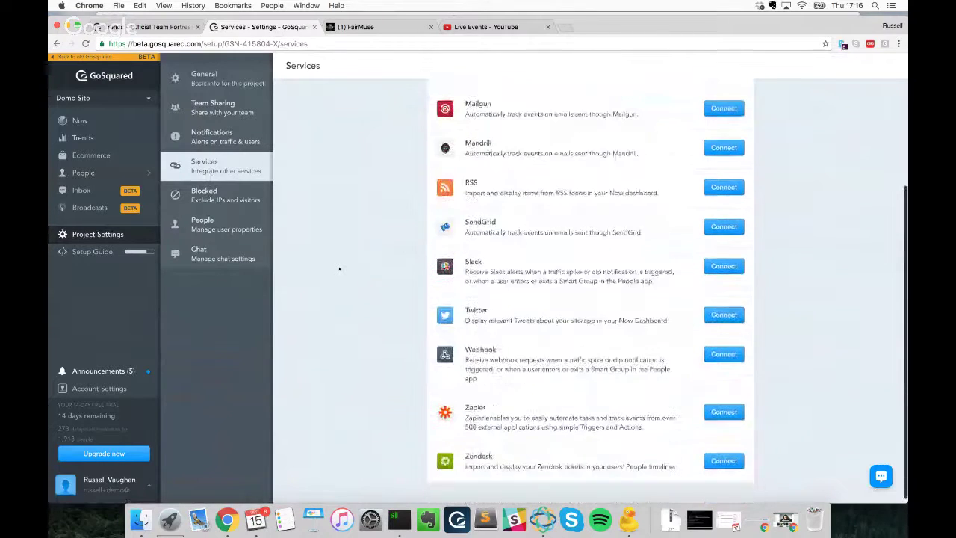
scroll(339, 269, "up", 3)
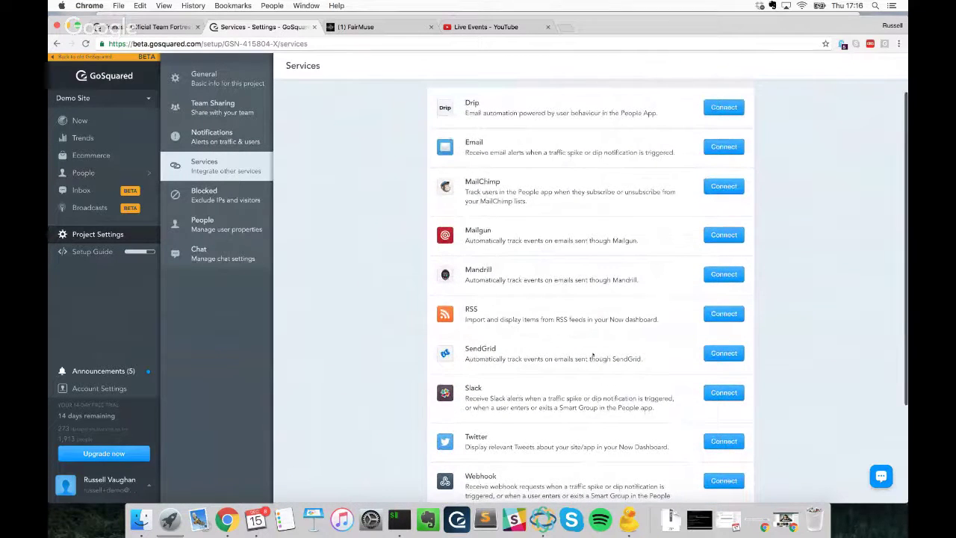
left_click(709, 395)
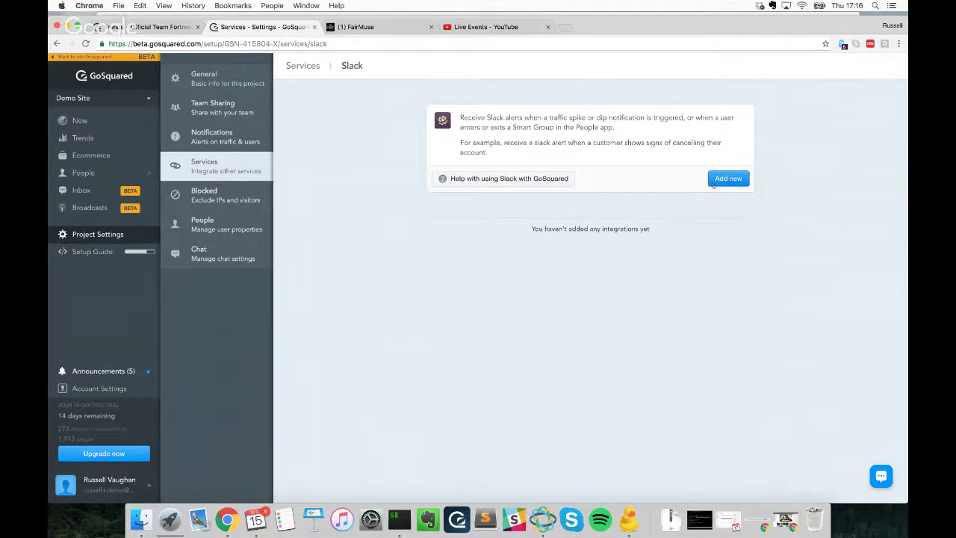
- Add a new Slack integration and launch Slack's GoSquared integration setup in a new tab
left_click(722, 179)
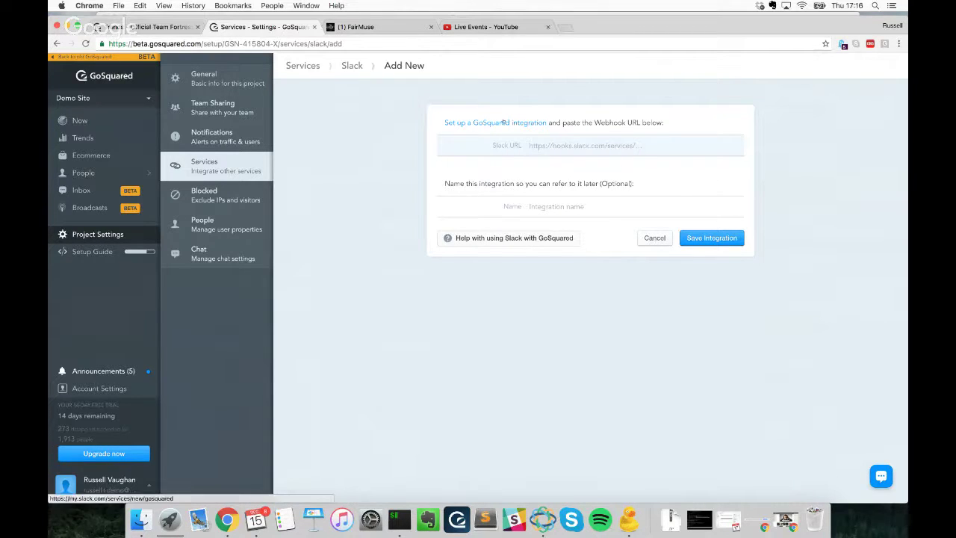
left_click(506, 124)
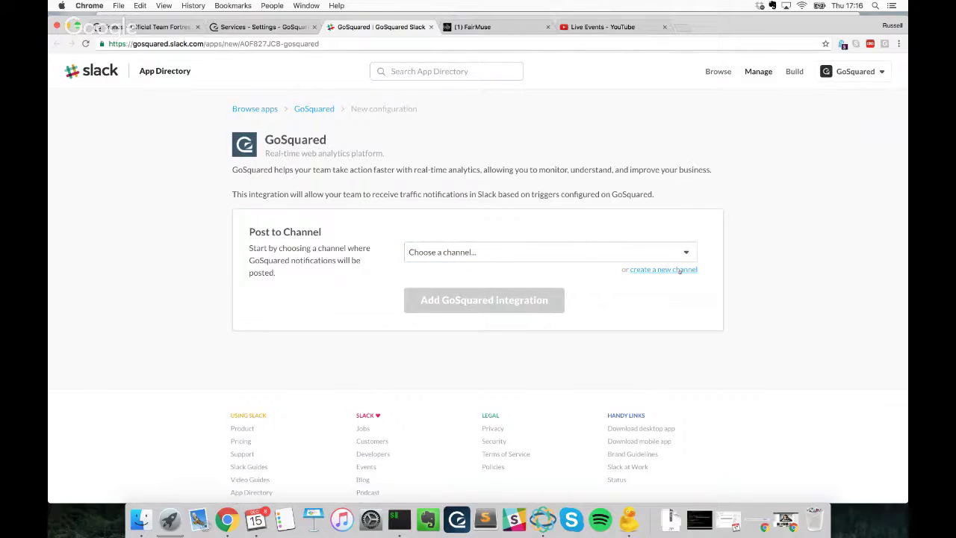
- Create the #gosquared-demo Slack channel and add the GoSquared integration posting to it
left_click(681, 271)
type("go")
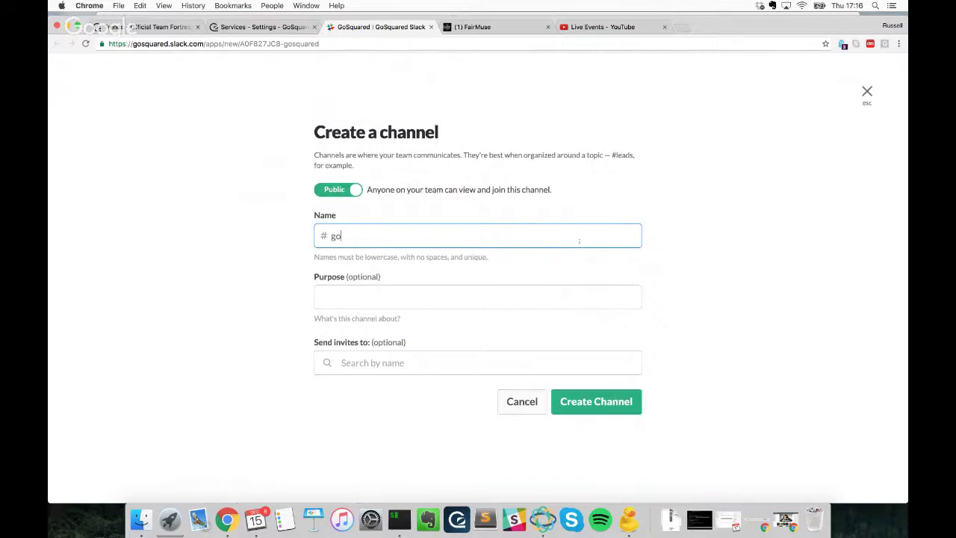
type("squared-demo")
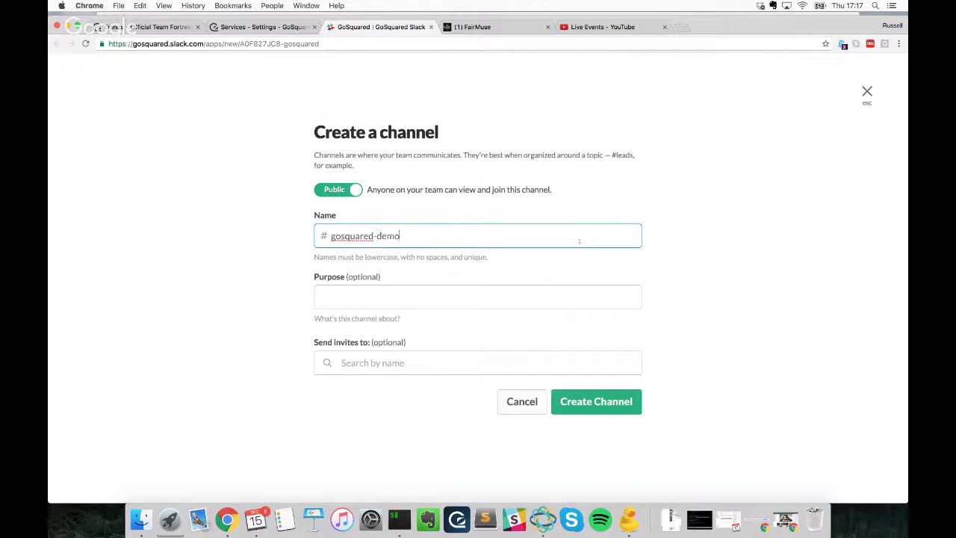
left_click(577, 411)
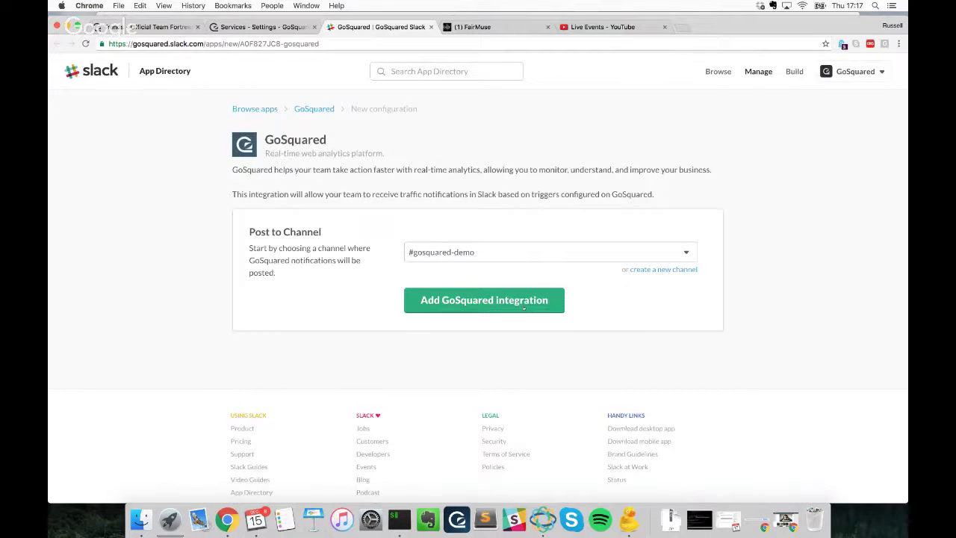
left_click(524, 308)
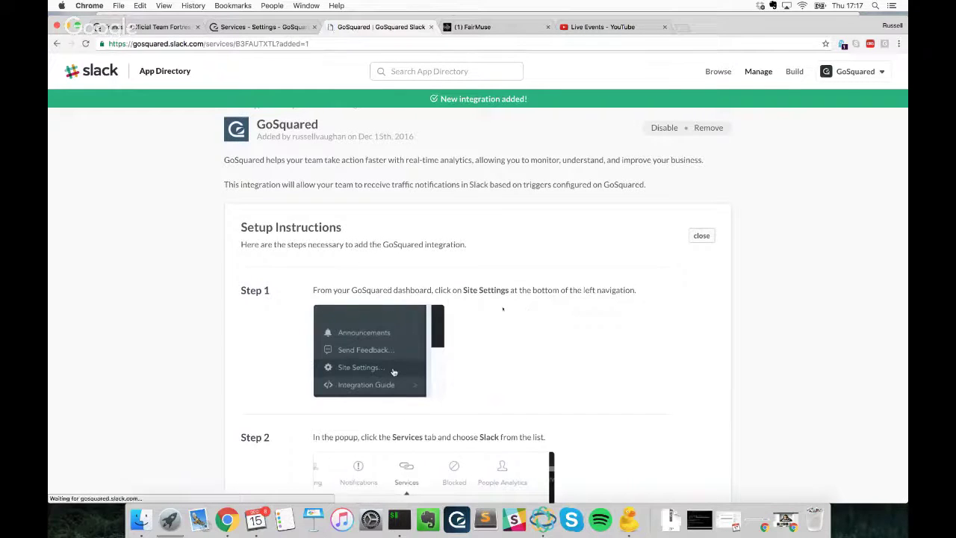
- Select the hooks.slack.com webhook URL shown in Slack's Step 3
scroll(502, 308, "down", 2)
scroll(503, 309, "down", 8)
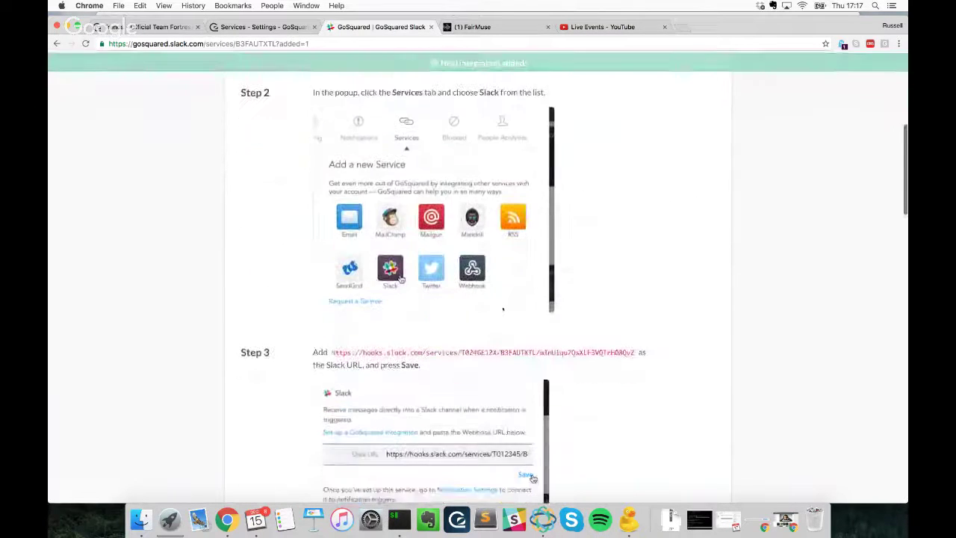
double_click(479, 328)
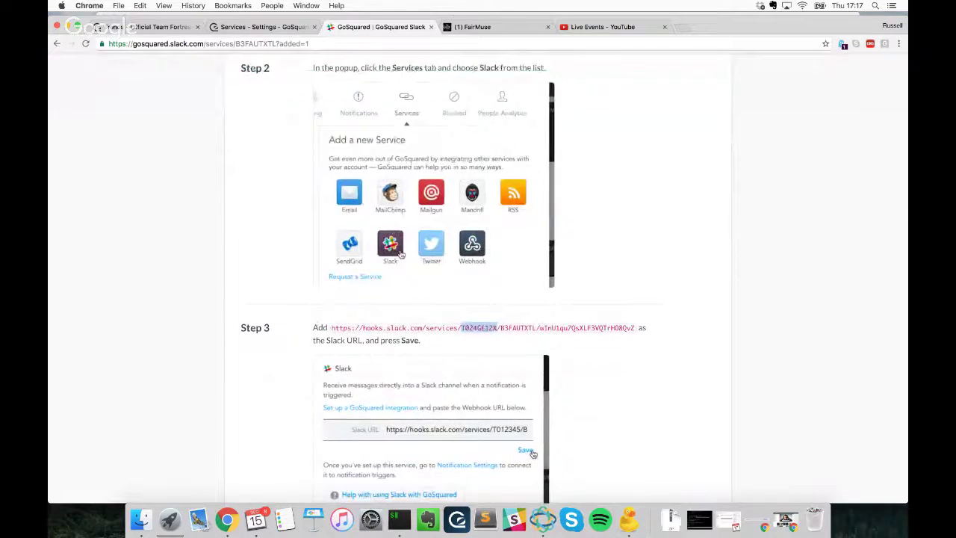
left_click_drag(331, 328, 634, 328)
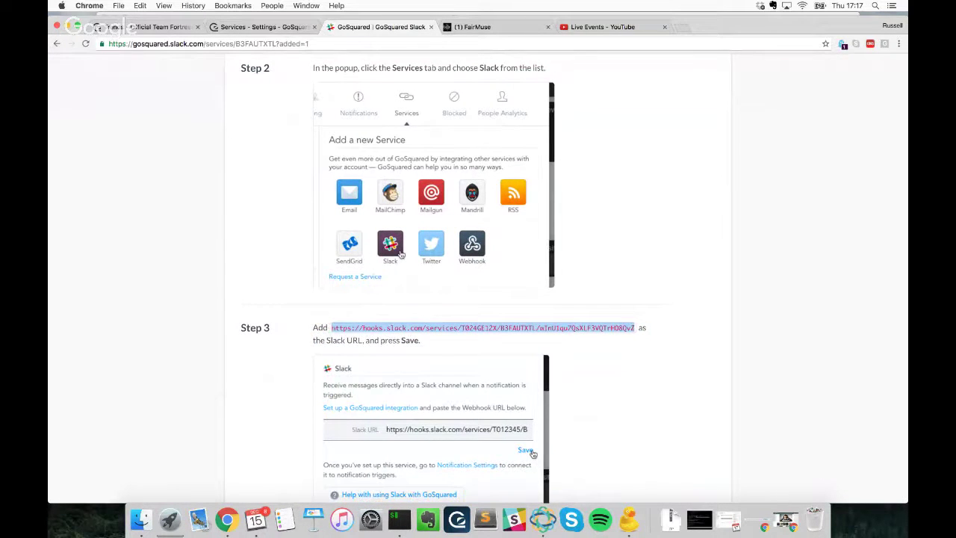
scroll(634, 328, "up", 5)
scroll(634, 329, "down", 8)
scroll(633, 327, "down", 10)
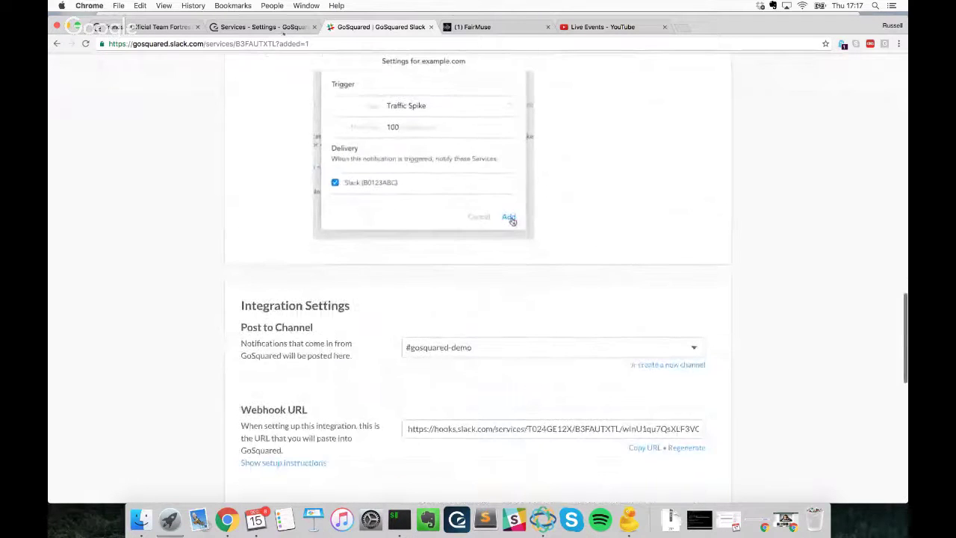
- Paste the webhook URL into the Slack URL field of GoSquared's integration form
left_click(262, 27)
left_click(452, 148)
- Name the Slack integration 'Potential High Value Users', save it, and go to Notifications
left_click(552, 203)
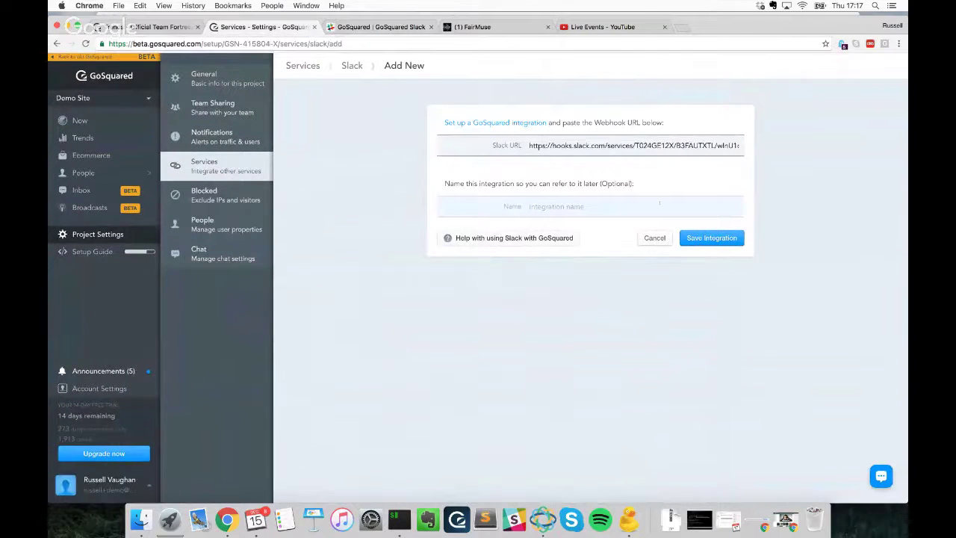
type("P")
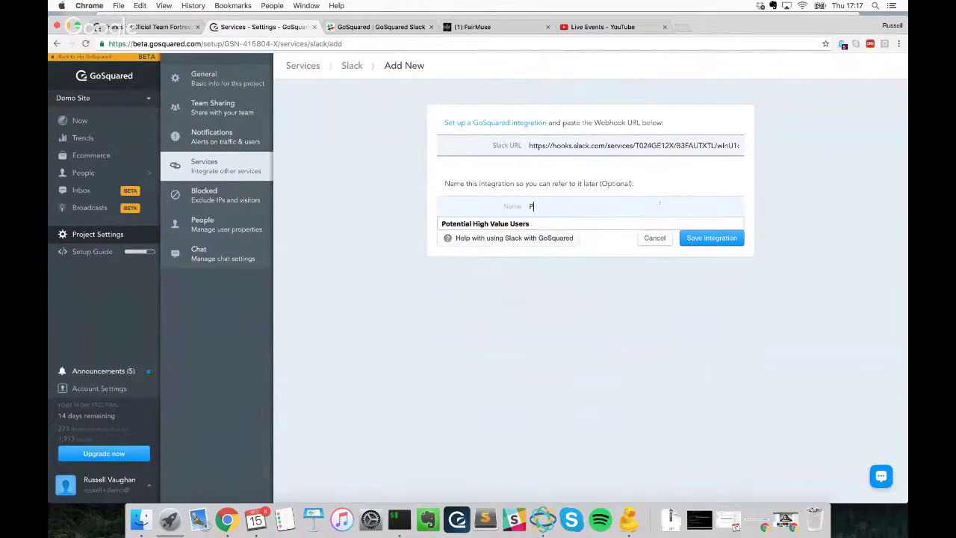
type("otential High Value")
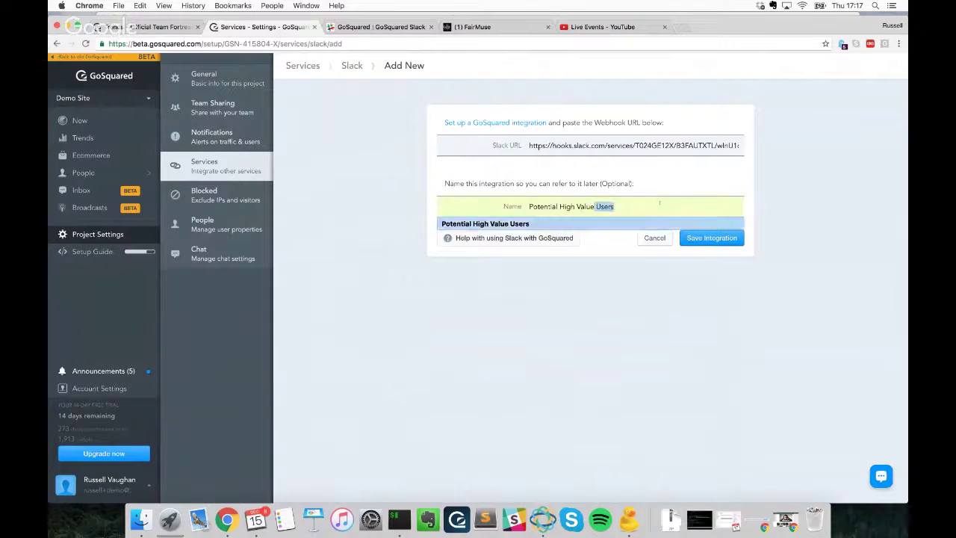
left_click(695, 223)
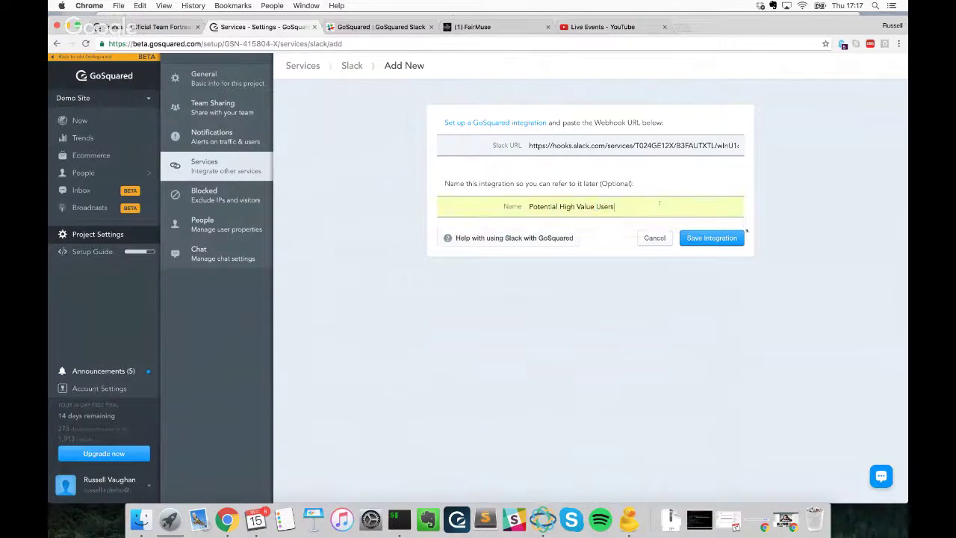
left_click(740, 237)
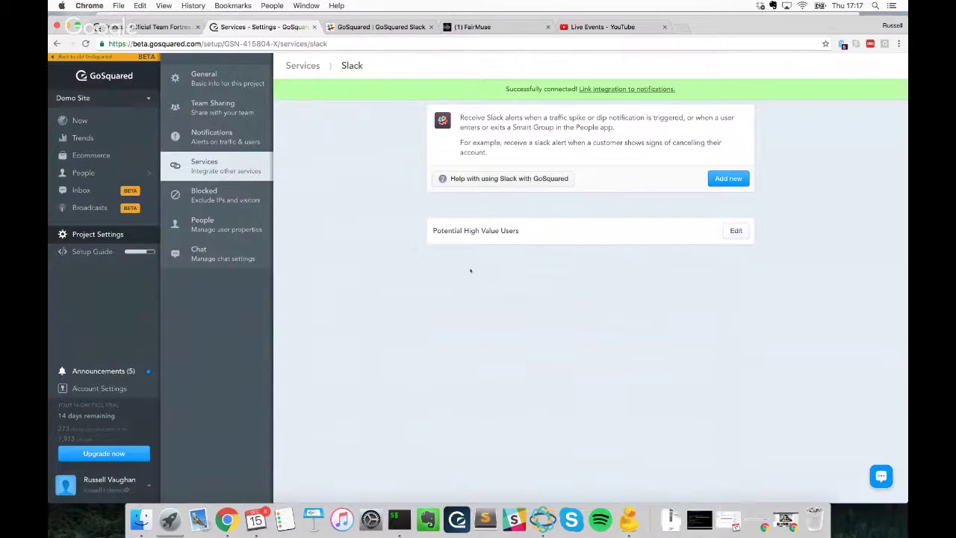
left_click(215, 137)
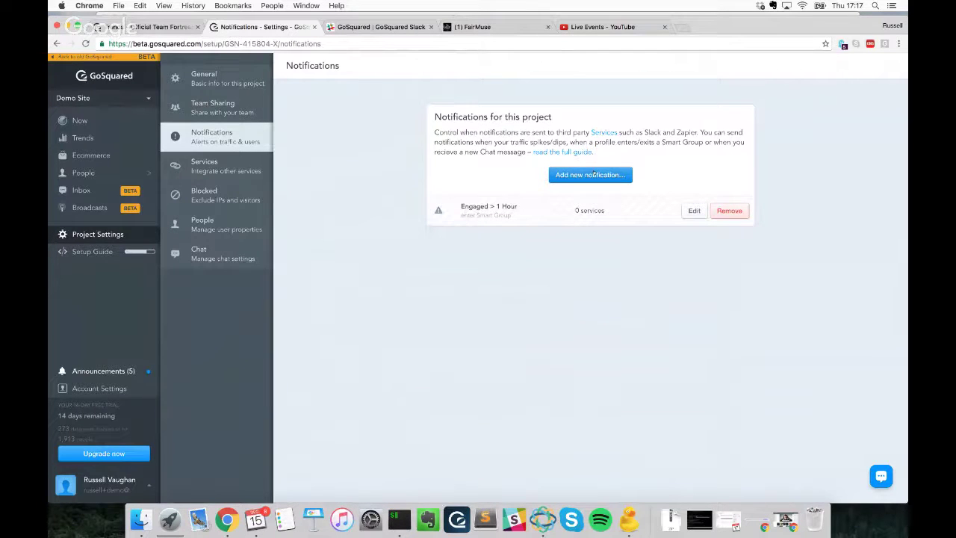
- Add a 'User enters Smart Group' notification for Potential High Value Users, delivered to Slack
left_click(592, 174)
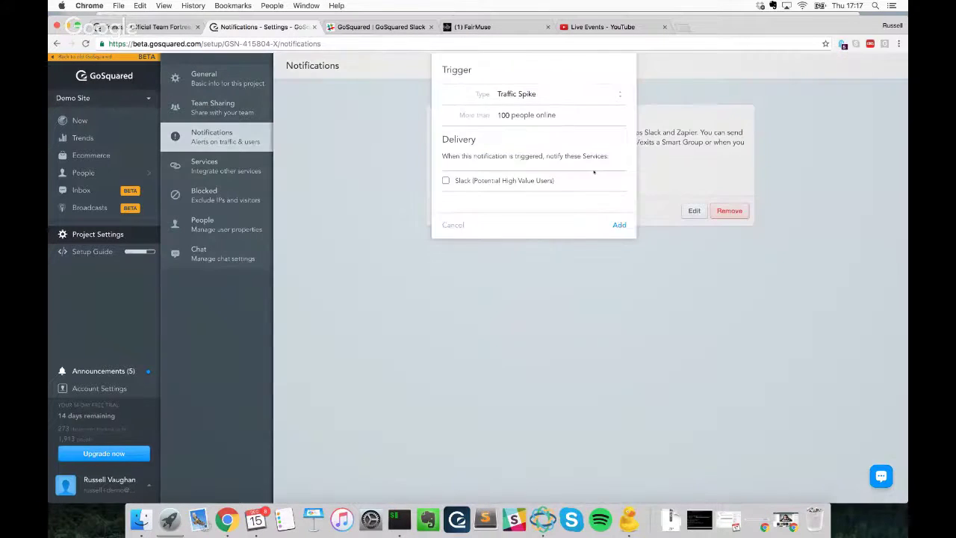
left_click(566, 95)
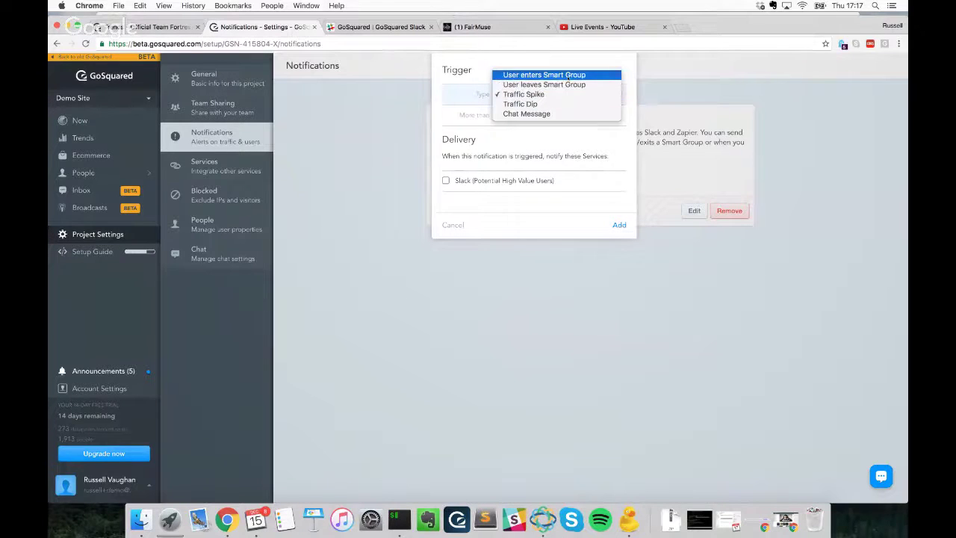
left_click(568, 75)
left_click(568, 115)
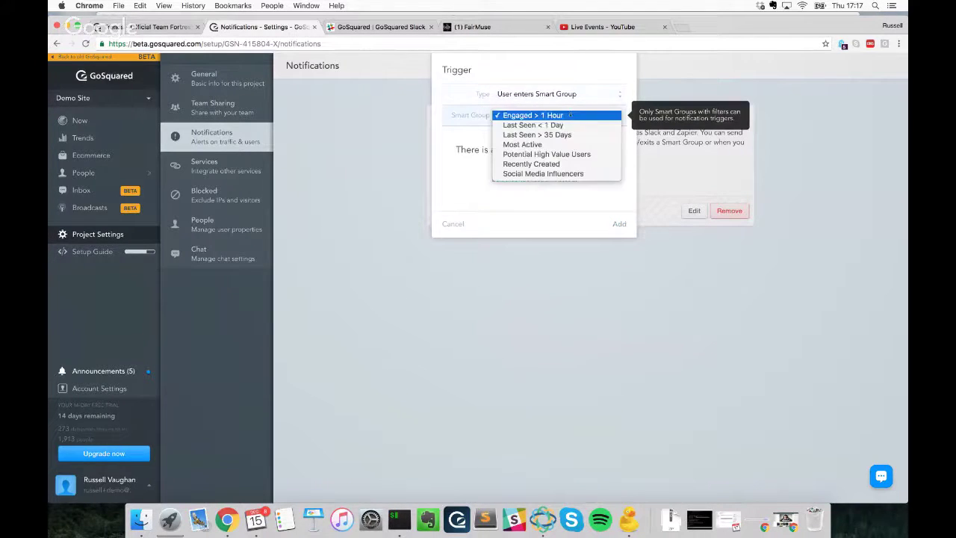
key("Return")
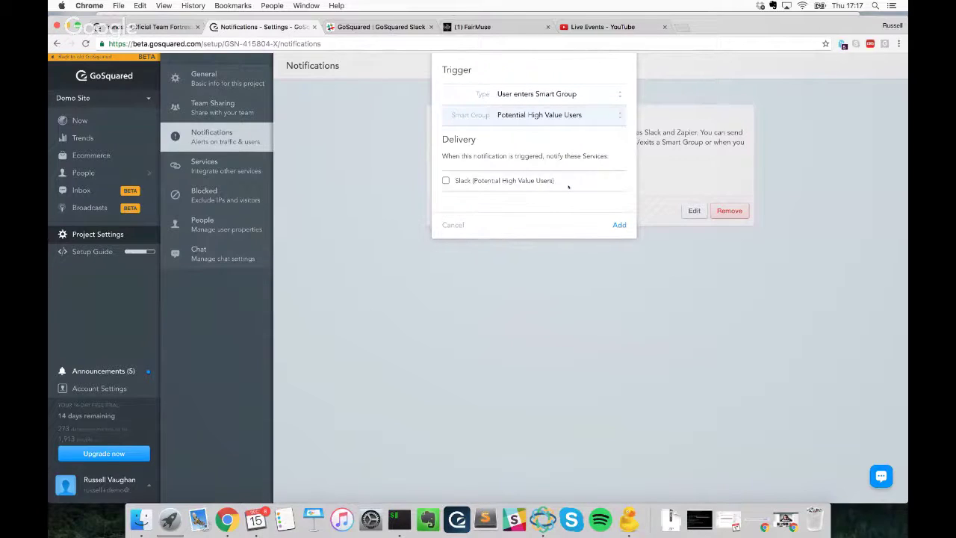
left_click(446, 180)
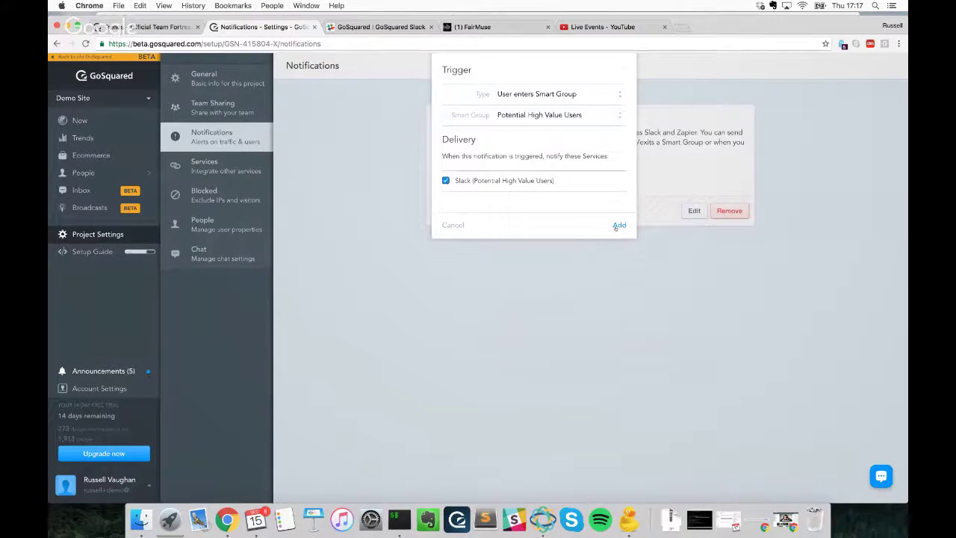
left_click(618, 225)
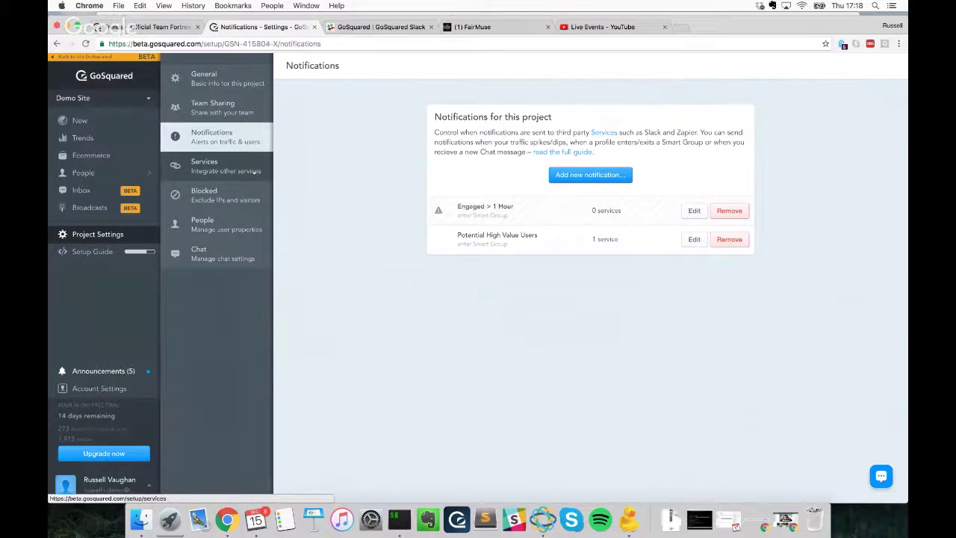
- Connect the Drip service from Services, signing in and authorizing GoSquared in the popup
left_click(256, 171)
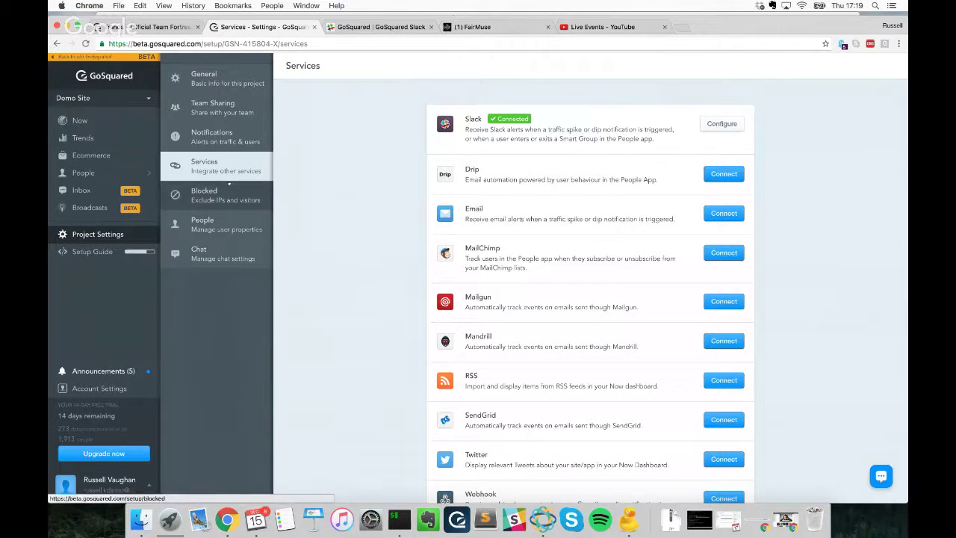
left_click(232, 169)
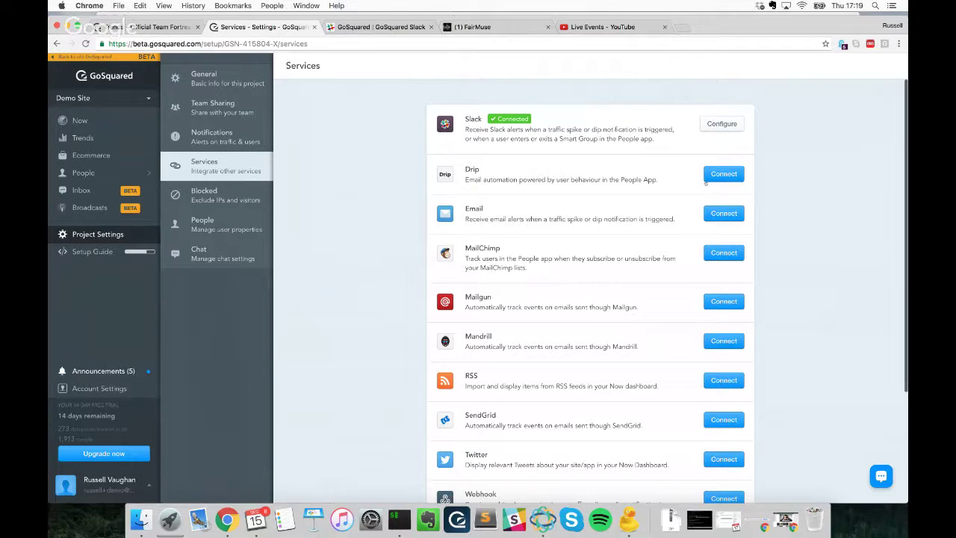
left_click(714, 178)
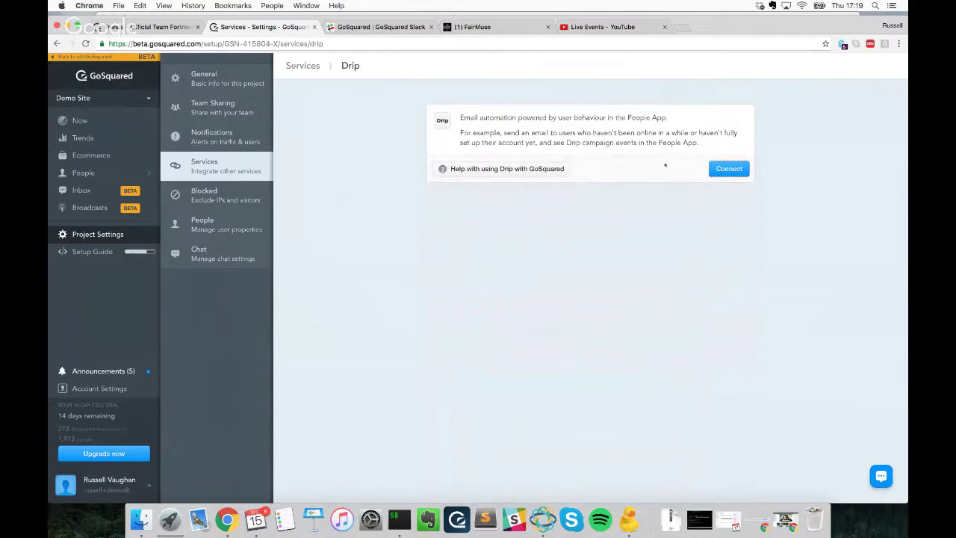
left_click(726, 171)
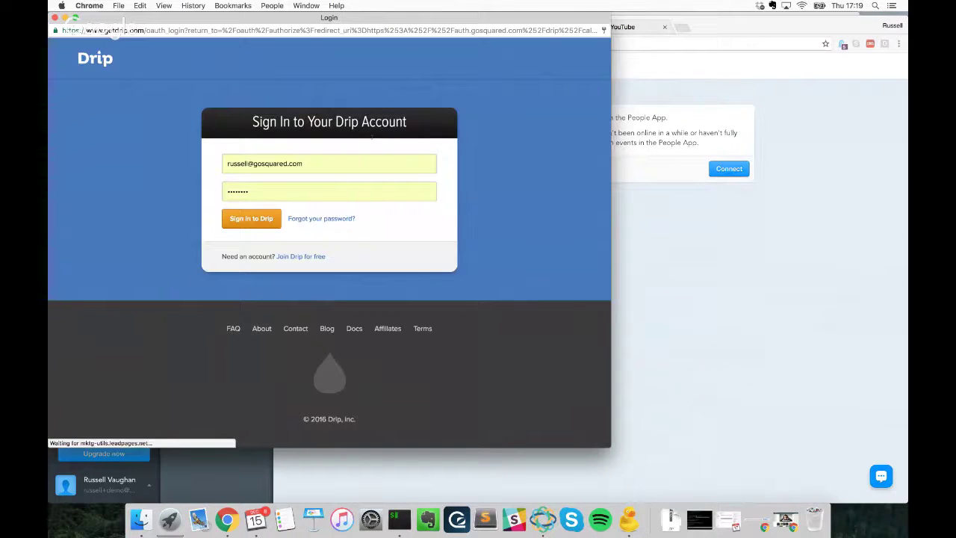
left_click(248, 221)
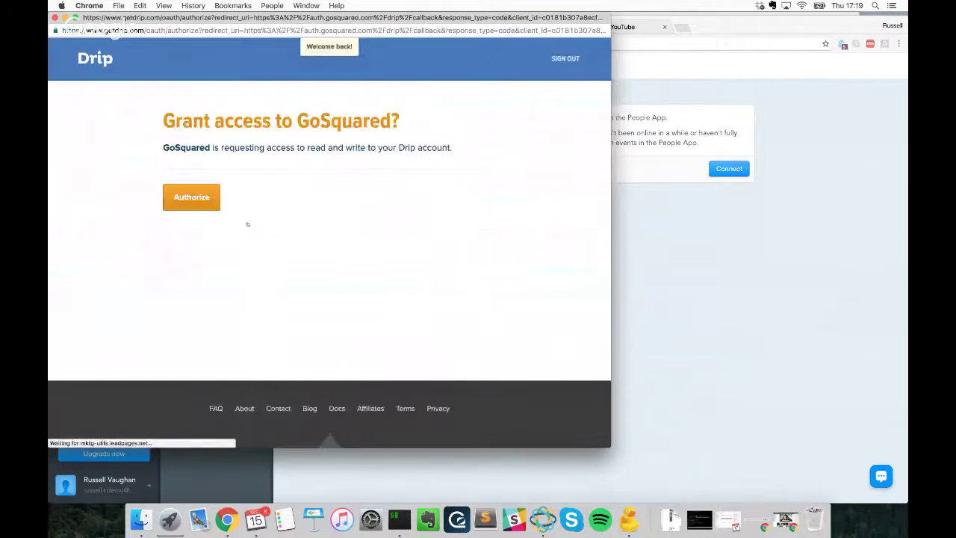
left_click(206, 198)
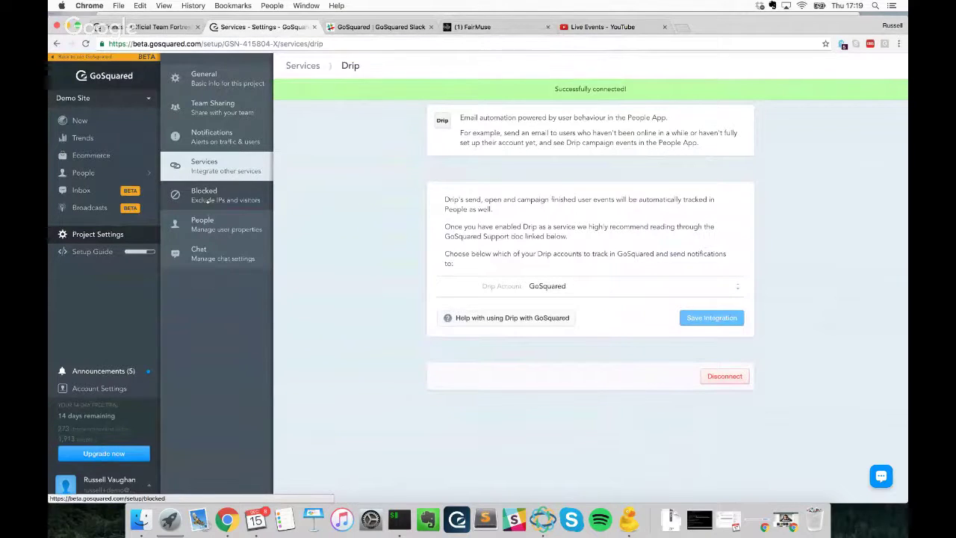
left_click(682, 28)
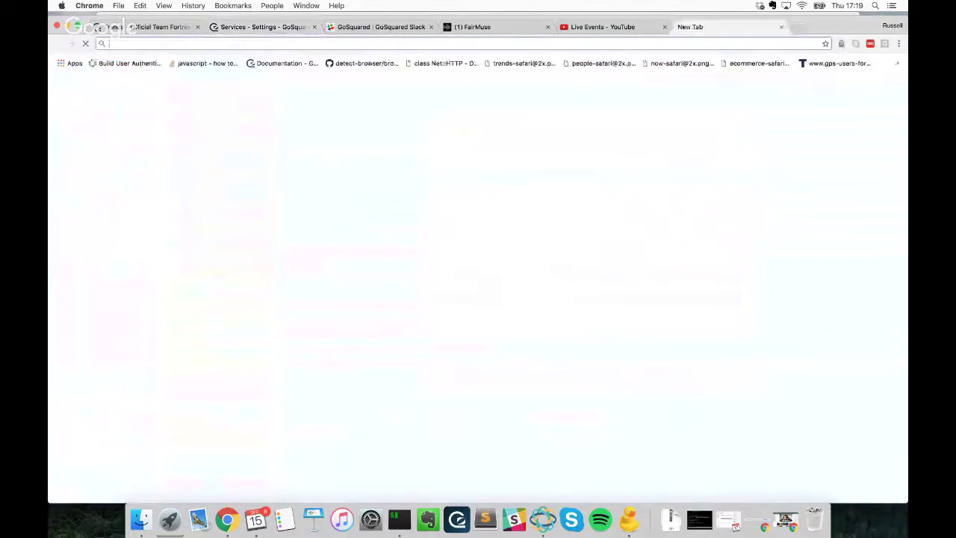
- On getdrip.com, create a new basic automation rule from the Rules list
type("www.getdrip.com")
key("Return")
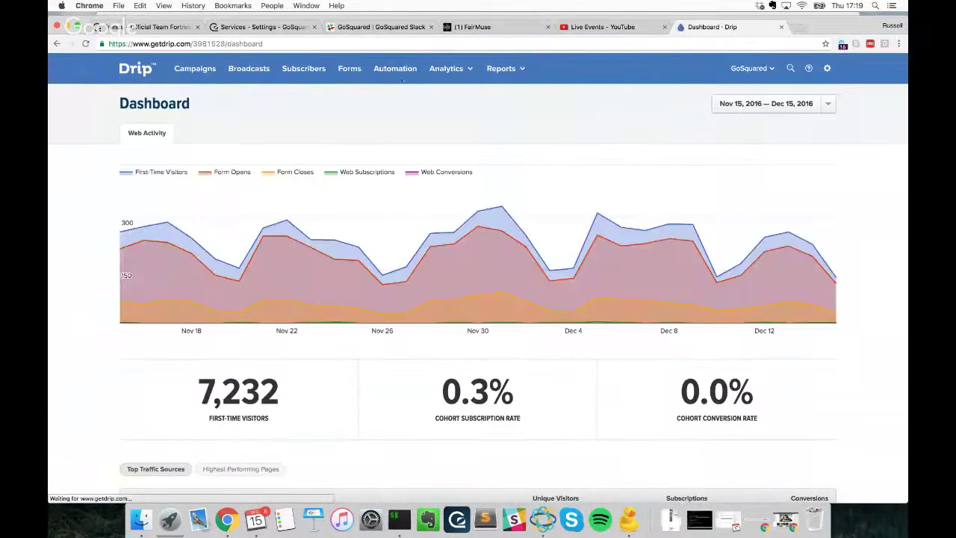
left_click(400, 74)
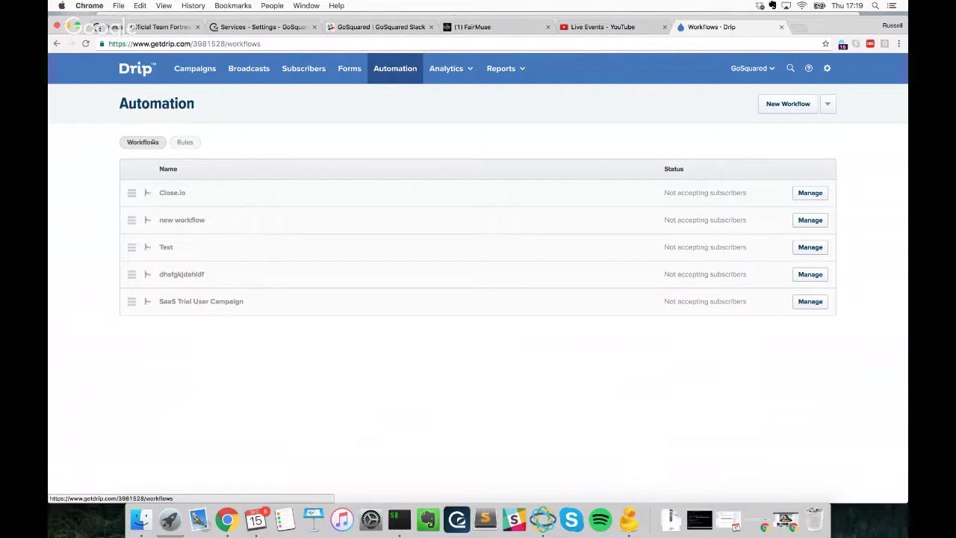
left_click(184, 143)
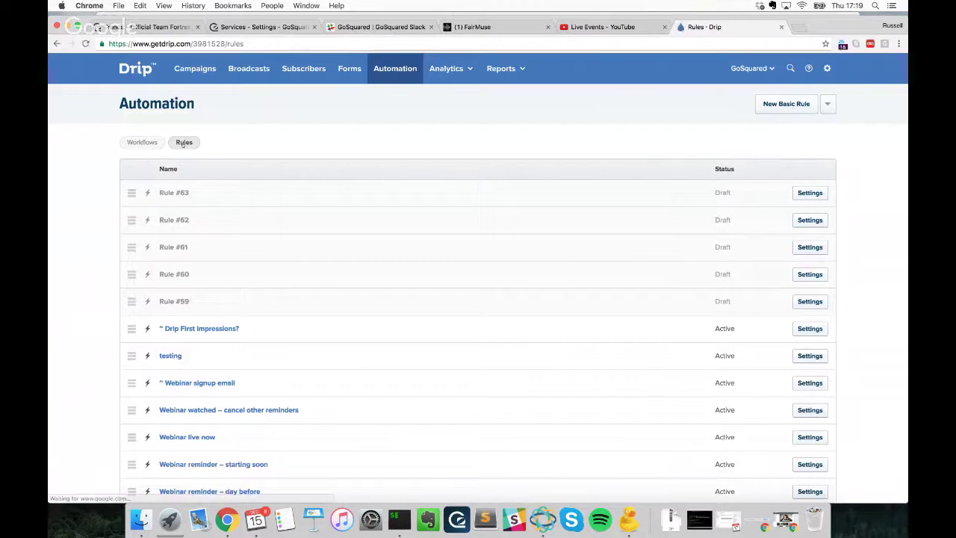
left_click(781, 106)
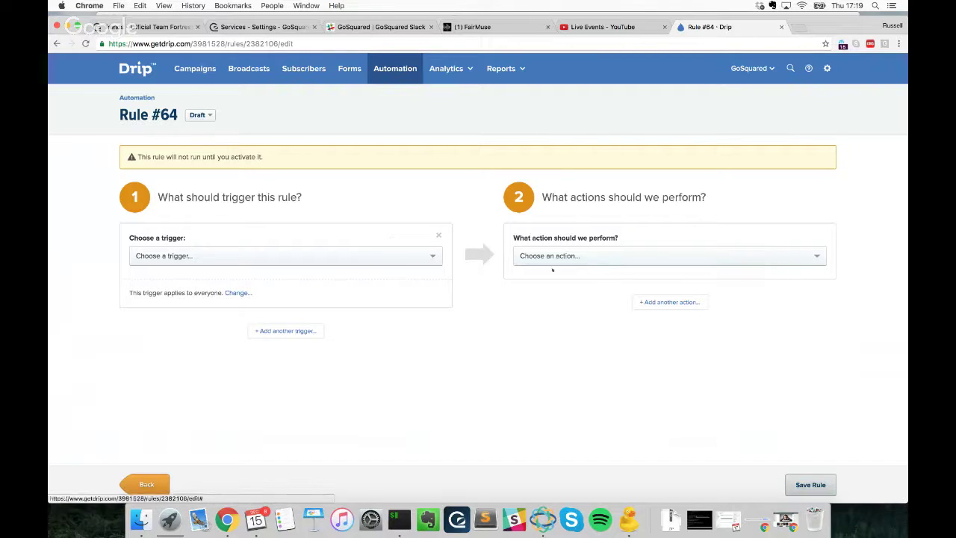
- Set Rule #64's trigger to an action in another app, with GoSquared as provider
left_click(433, 256)
scroll(396, 338, "down", 5)
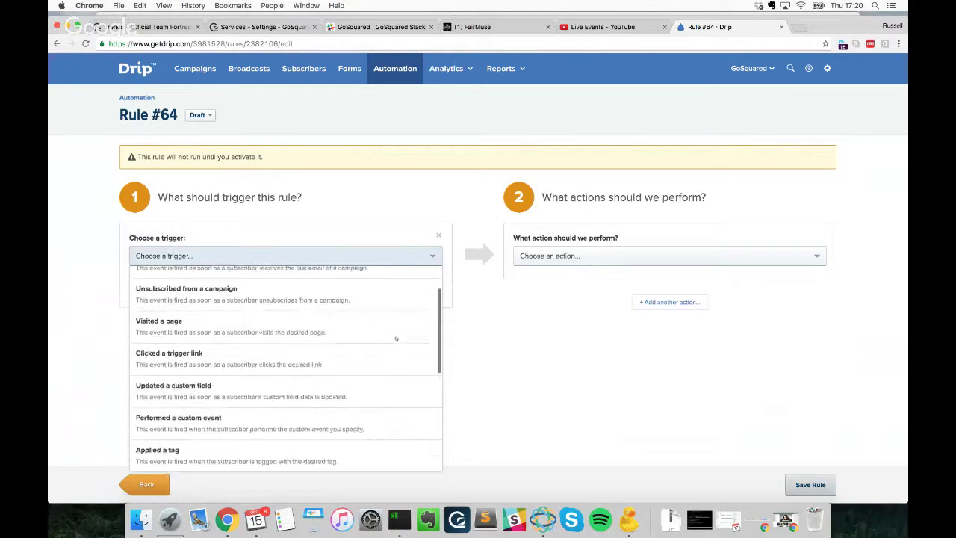
scroll(396, 339, "down", 3)
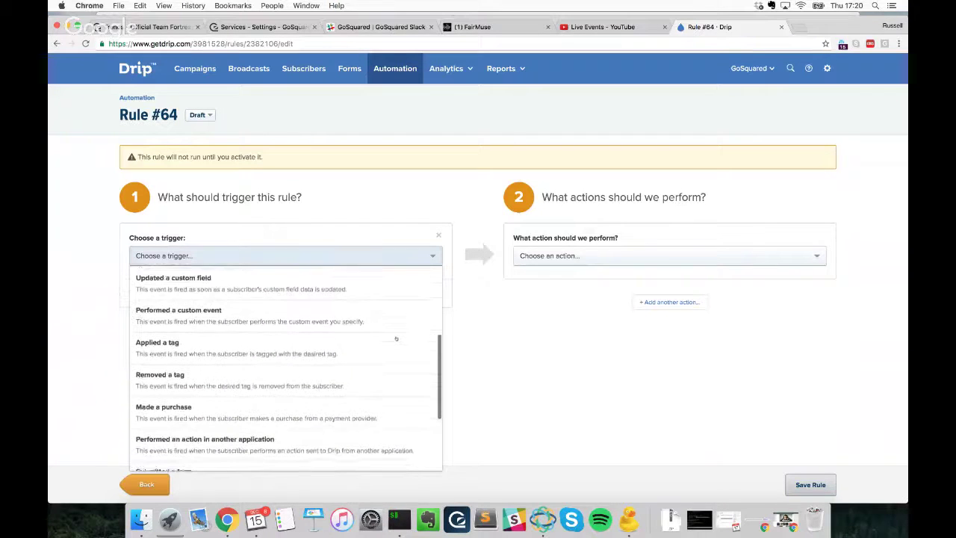
left_click(398, 401)
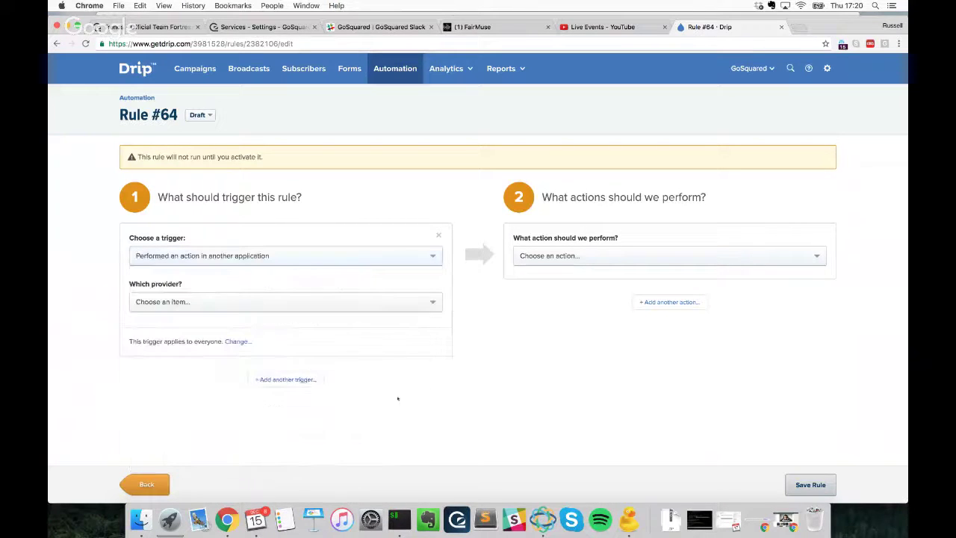
left_click(379, 302)
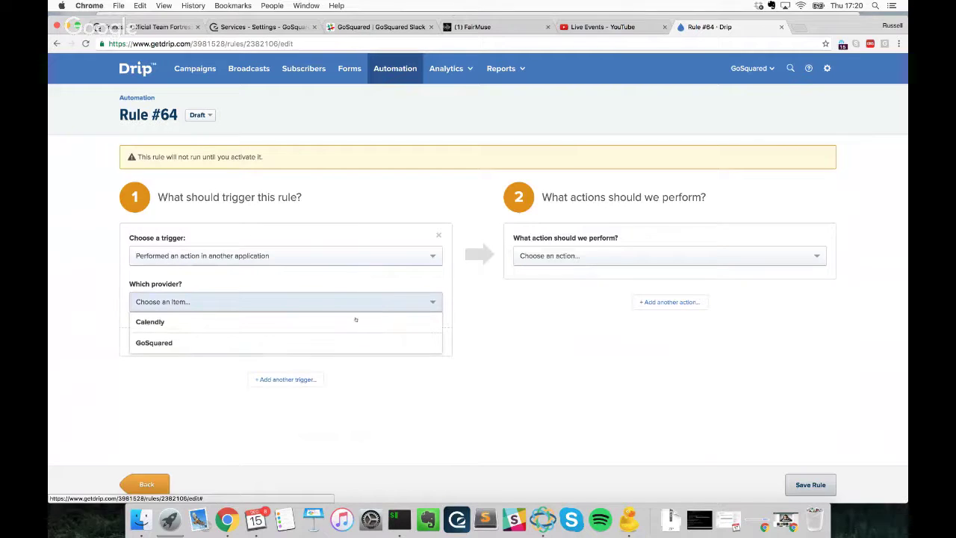
left_click(345, 341)
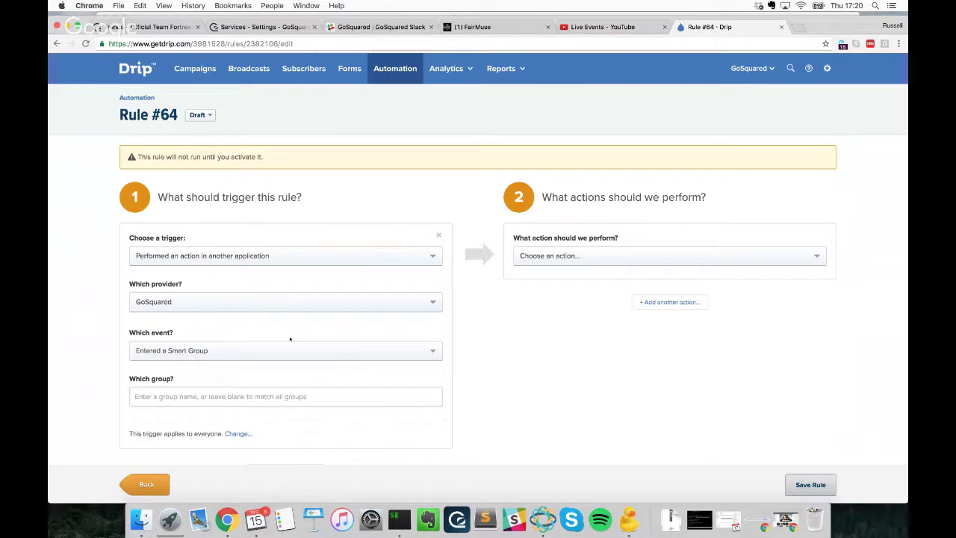
left_click(285, 396)
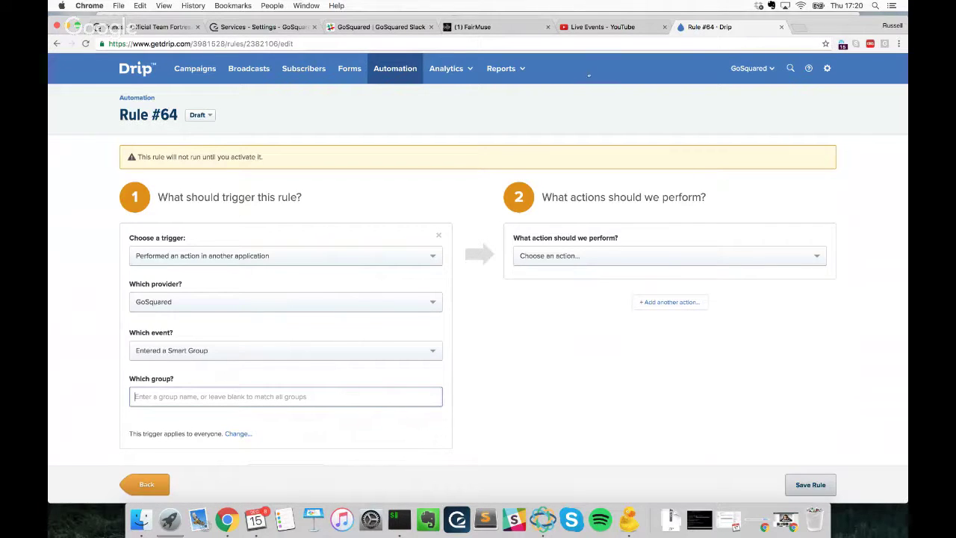
- Check the smart group names in GoSquared People, then enter 'Potential High Value Users' as the group
left_click(243, 30)
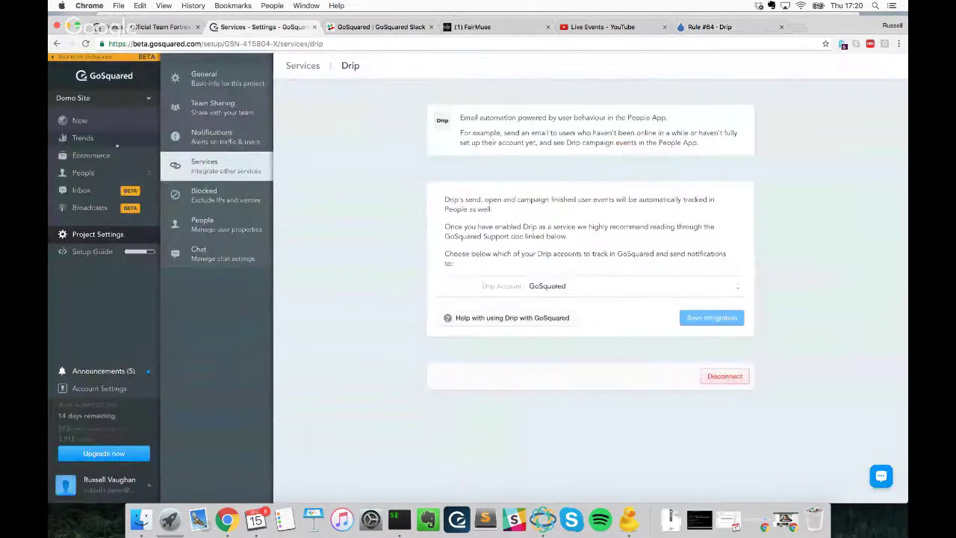
left_click(112, 171)
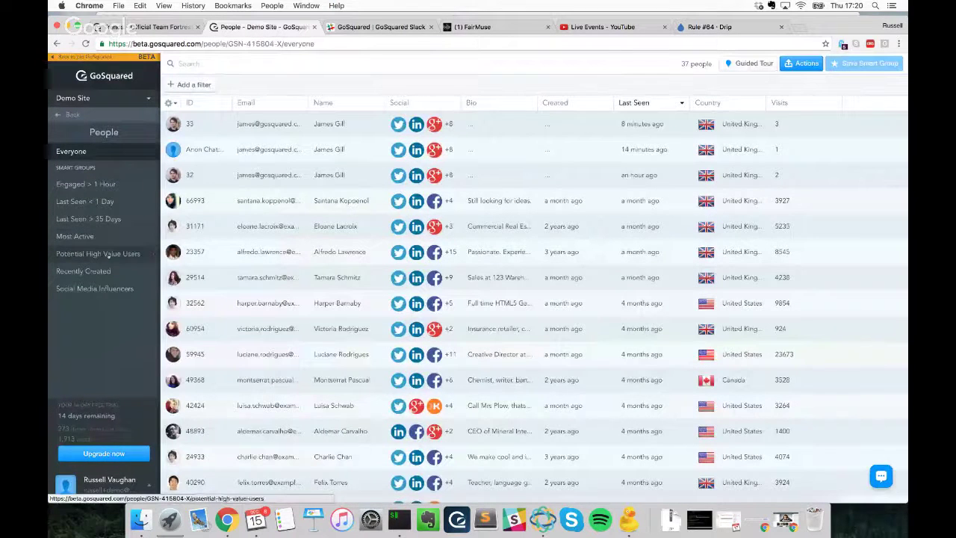
key("super+9")
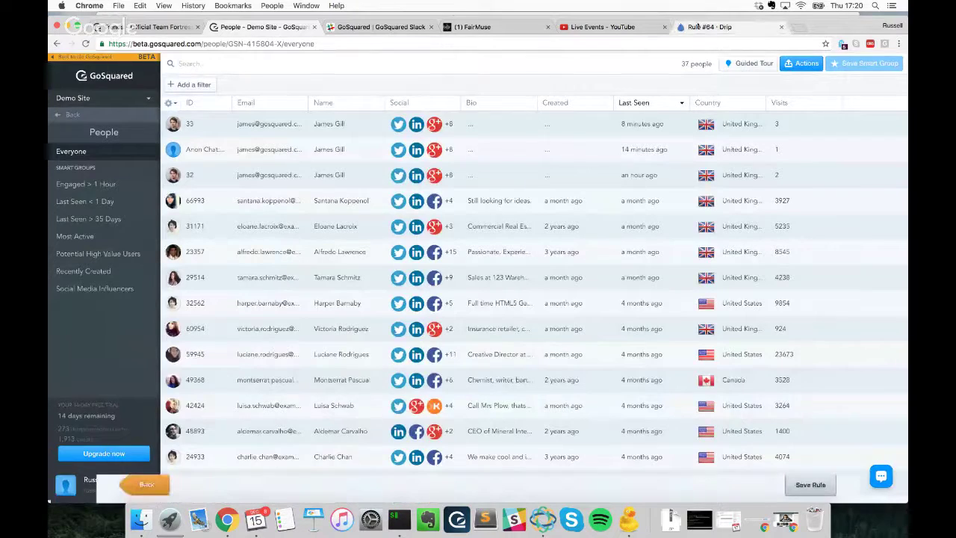
type("Po")
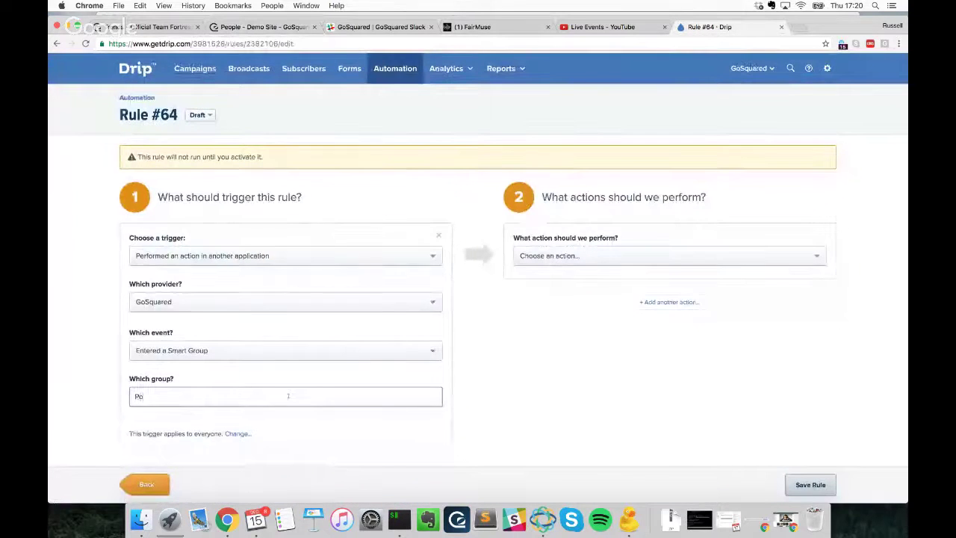
type("tential High ")
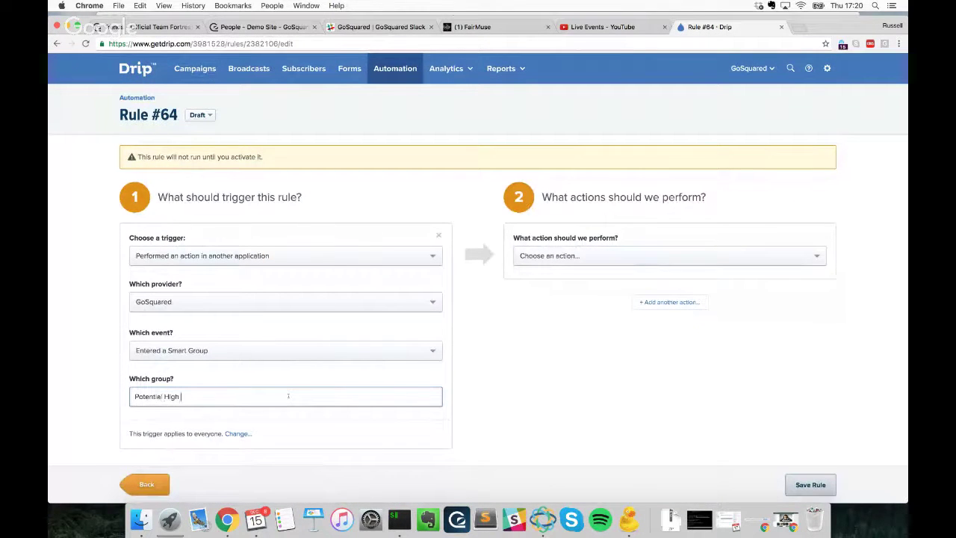
type("Value Users")
- Make the rule send a one-off email with subject 'Thanks For Signing Up To GoSquared'
left_click(595, 255)
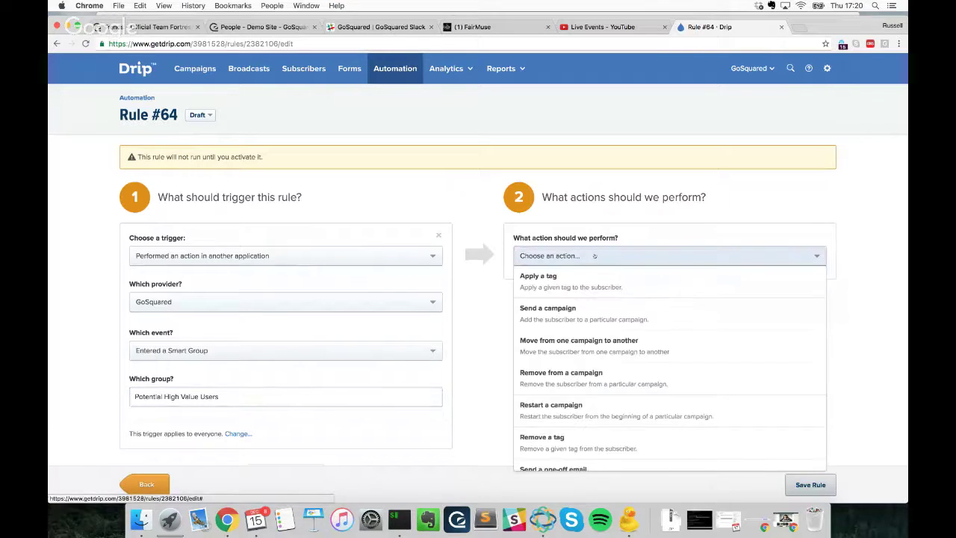
scroll(594, 310, "down", 5)
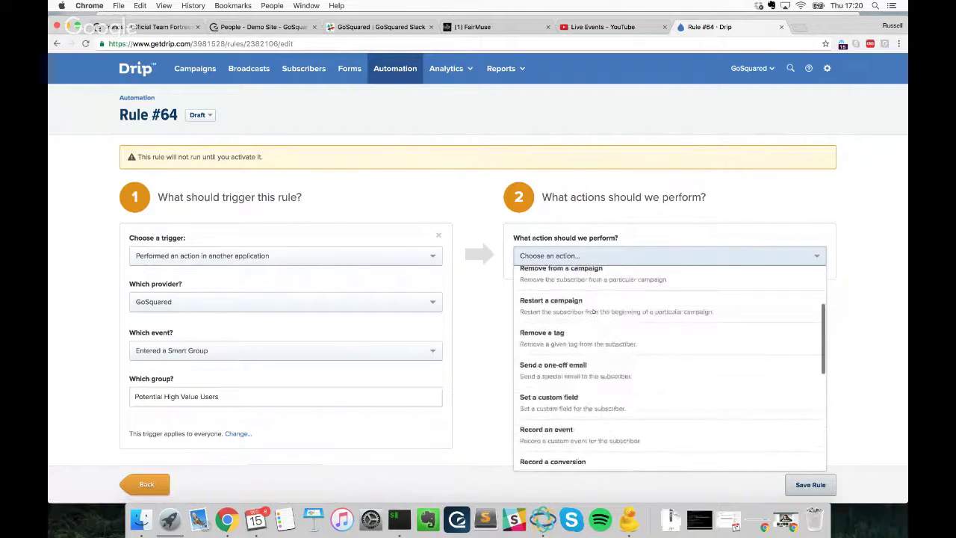
scroll(594, 310, "down", 5)
scroll(594, 310, "up", 5)
scroll(594, 310, "up", 5)
scroll(594, 310, "down", 5)
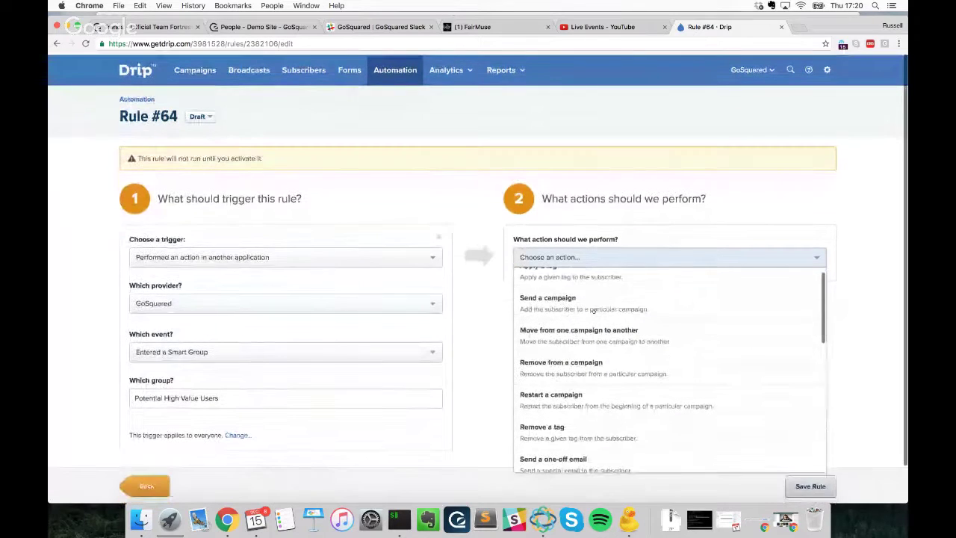
left_click(602, 388)
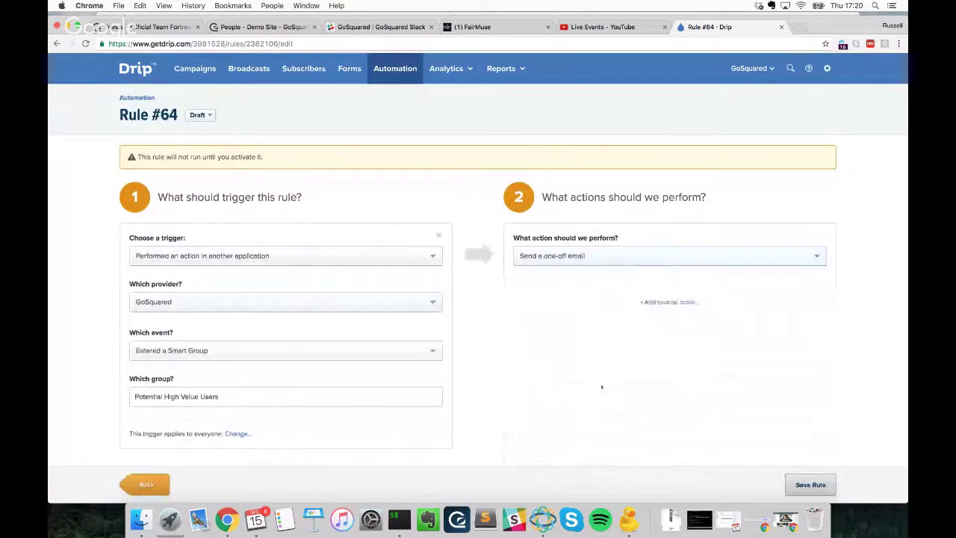
type("T")
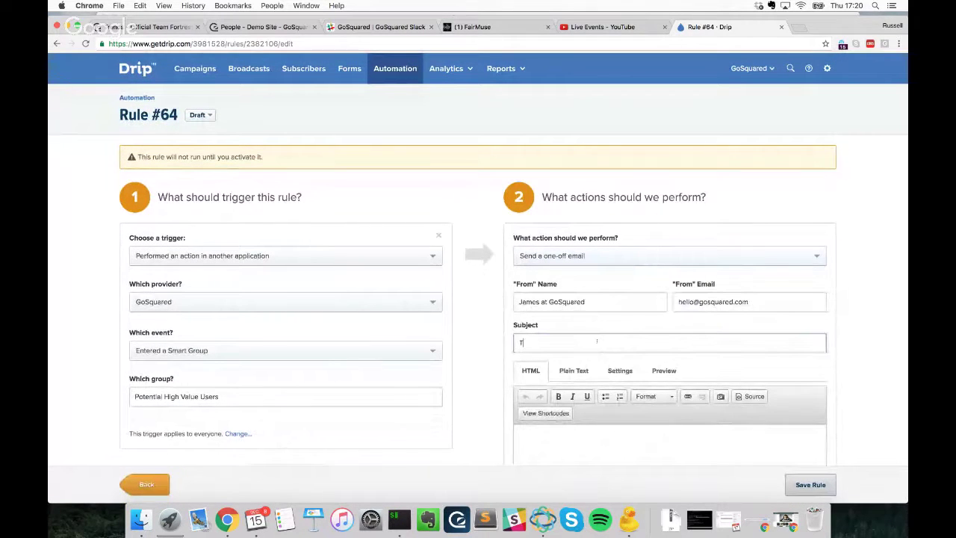
type("hanks For S")
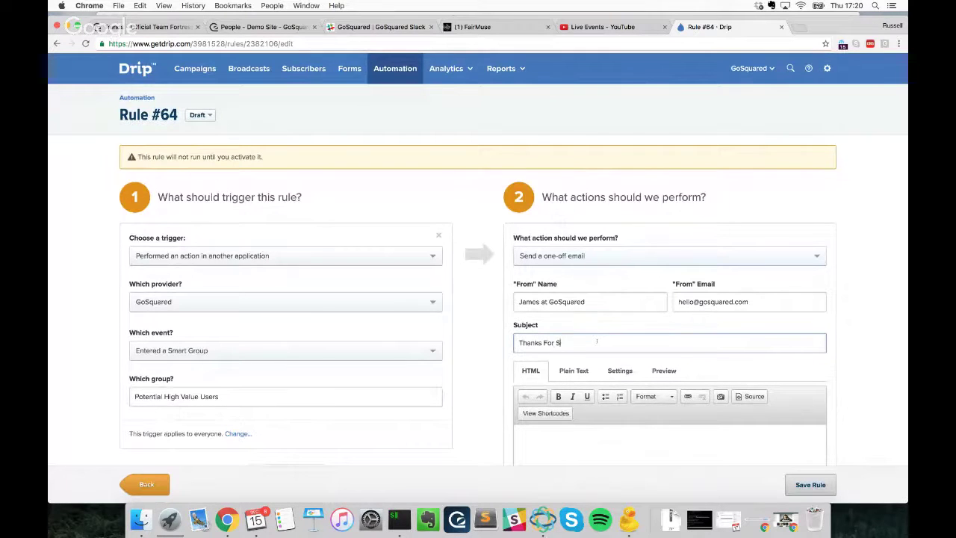
type("igning Up To GoSquared")
- Write the body 'Hello! Did you notice our new feature', signed 'Best Regards' and the sender's name, then close the tab
scroll(584, 390, "down", 2)
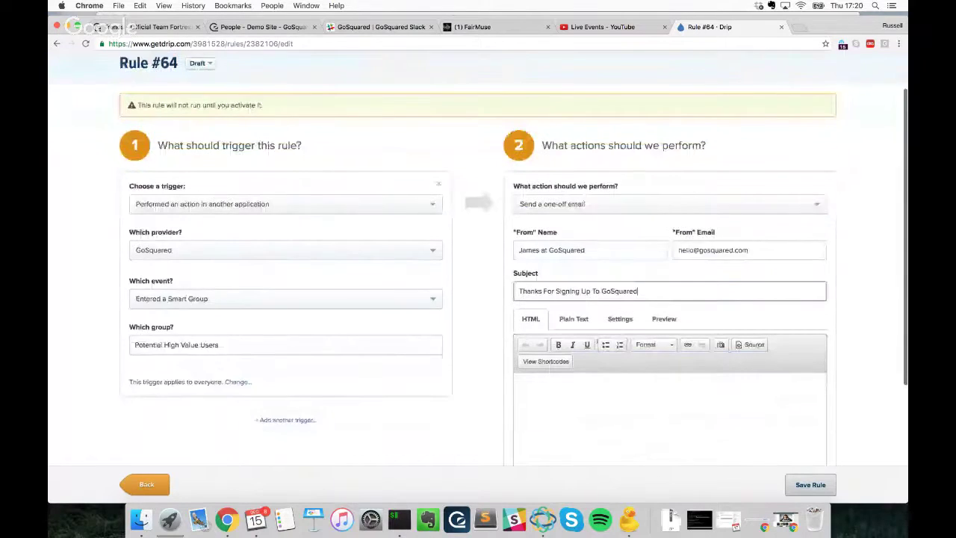
left_click(584, 390)
type("Hello!")
key("Return")
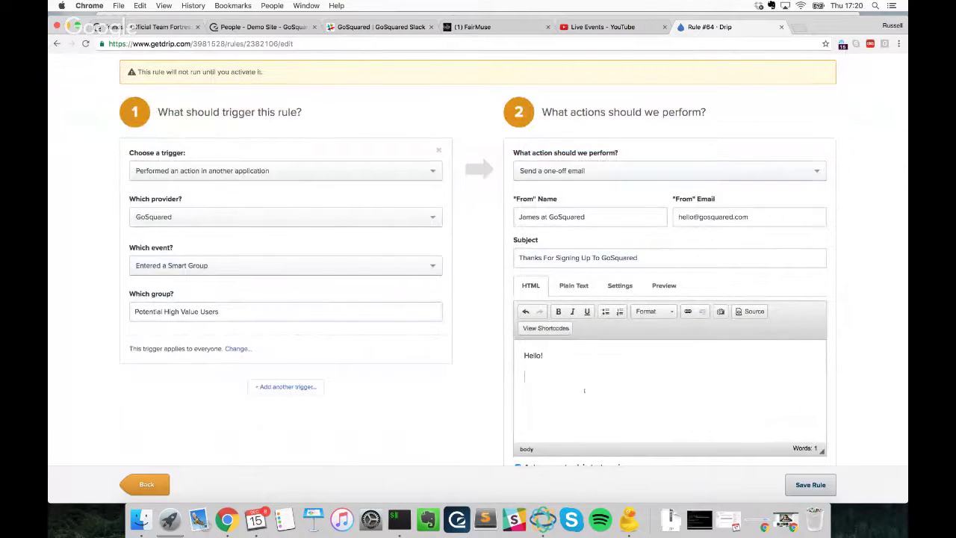
type("Did you")
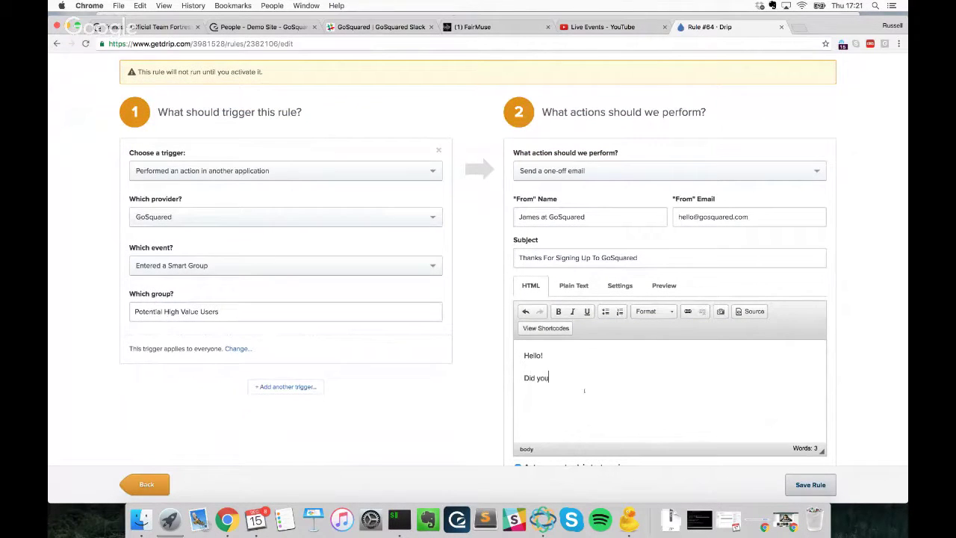
type(" notice our ned")
key("BackSpace")
type("w feature  ")
type("Best Regards")
key("Return")
type("Russ")
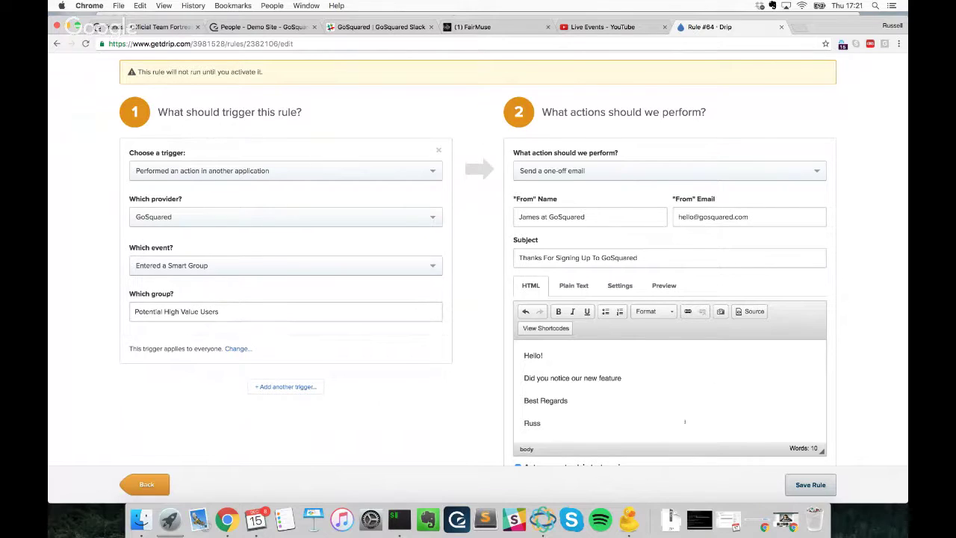
scroll(672, 407, "down", 3)
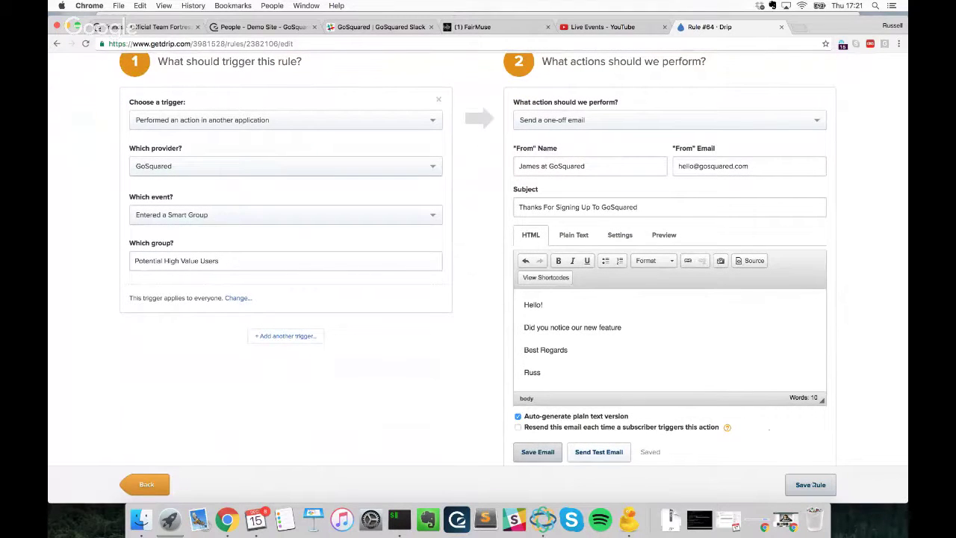
scroll(736, 387, "down", 4)
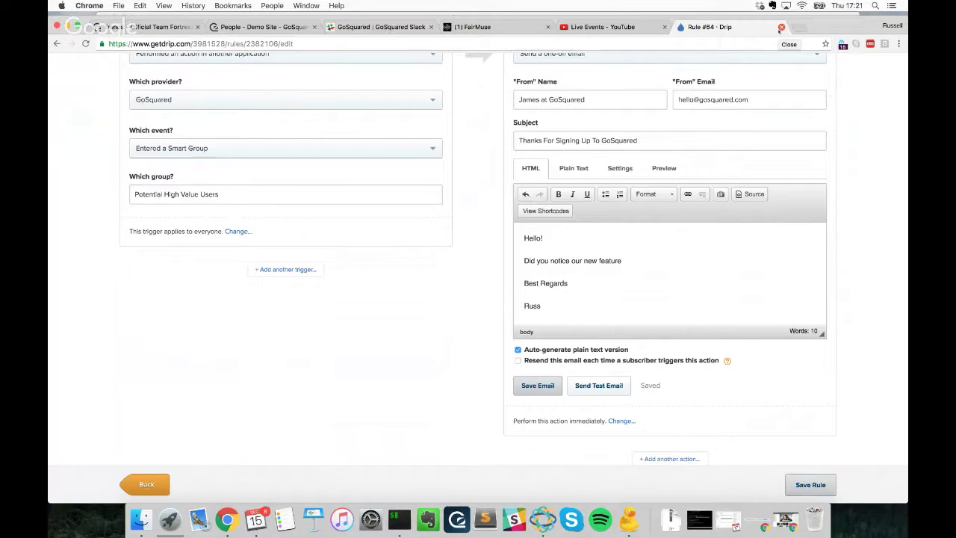
left_click(780, 28)
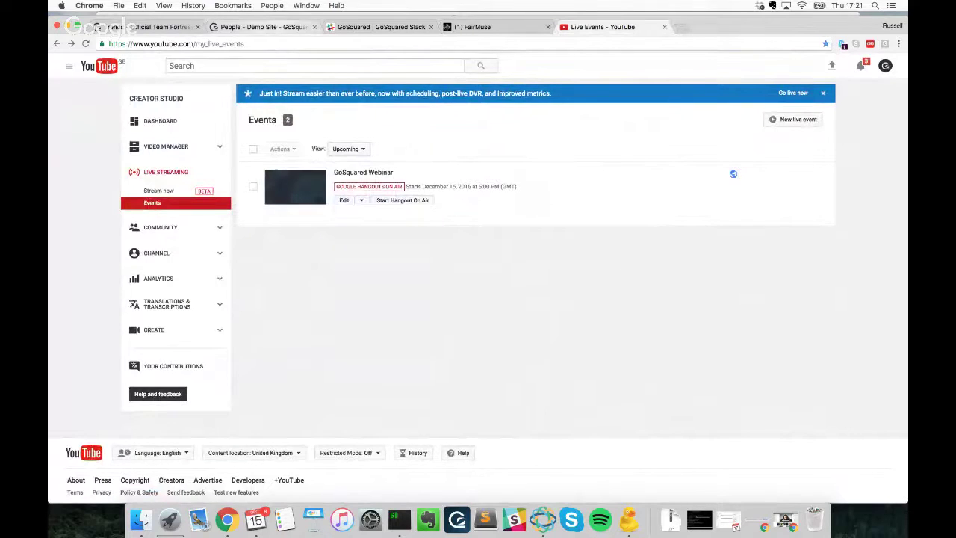
- Open the GoSquared project's Settings > Services list
left_click(261, 26)
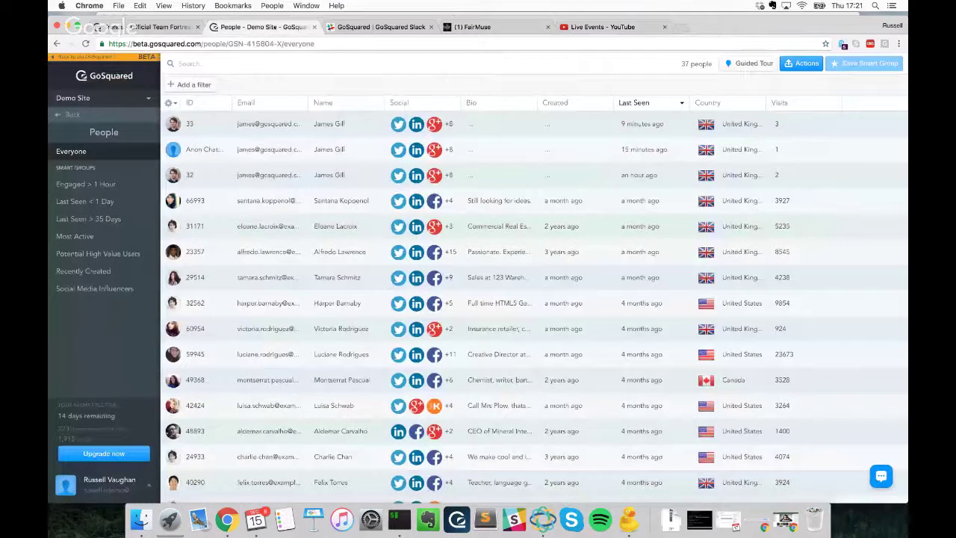
left_click(58, 114)
left_click(109, 234)
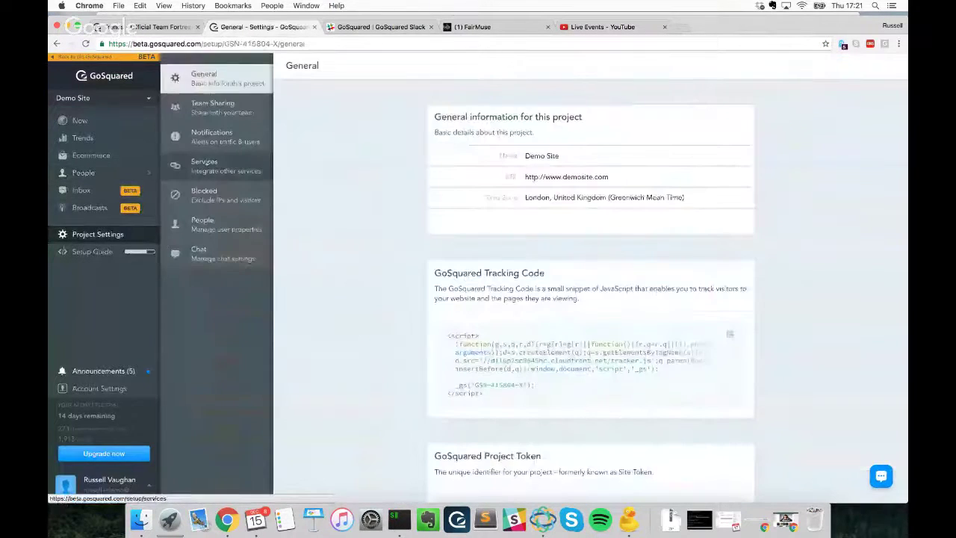
left_click(217, 164)
scroll(487, 377, "down", 3)
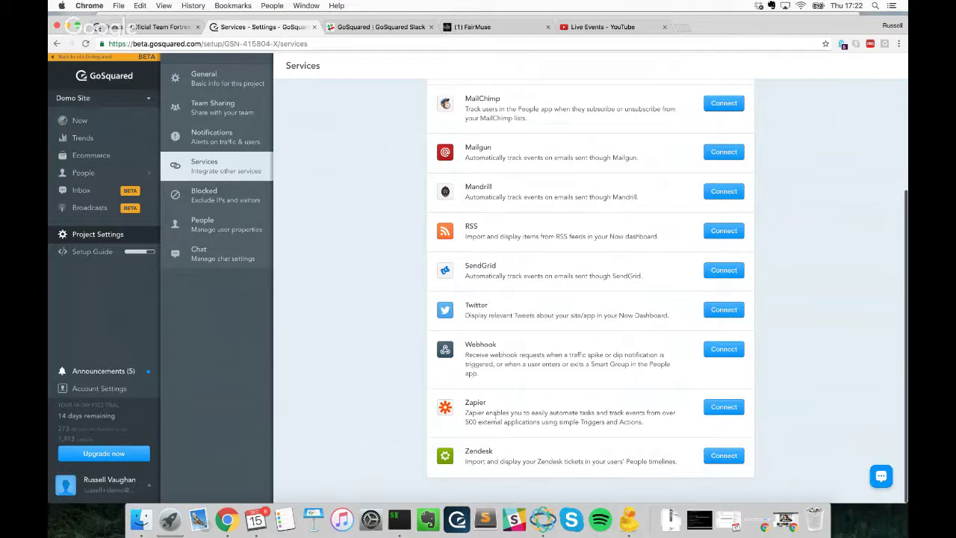
- Connect Zapier and pick the Google Sheets smart-group entries zap template
left_click(716, 409)
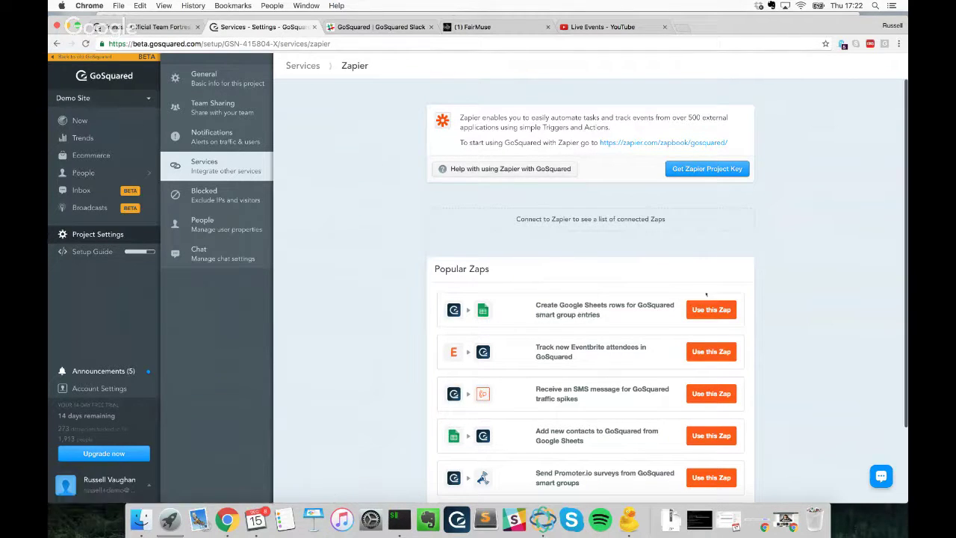
scroll(627, 274, "down", 1)
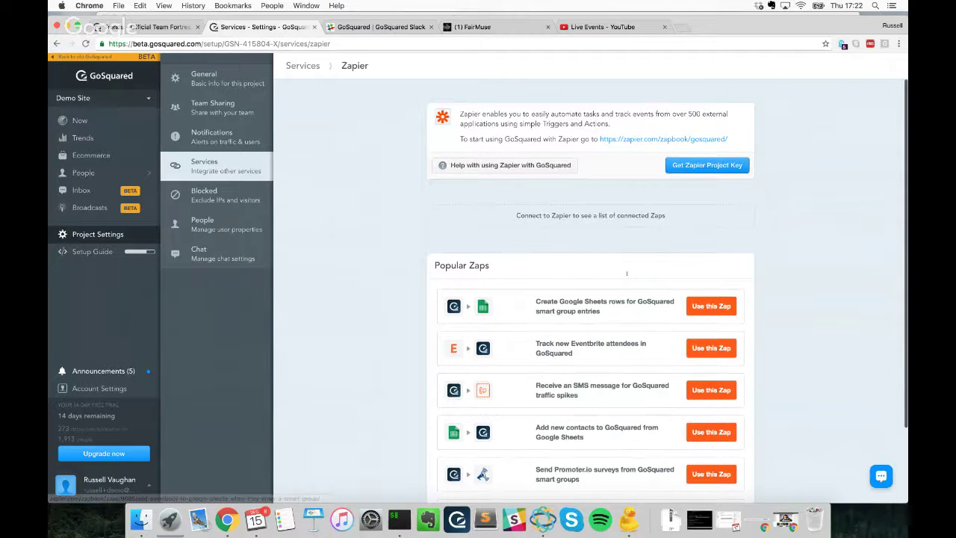
scroll(627, 274, "down", 3)
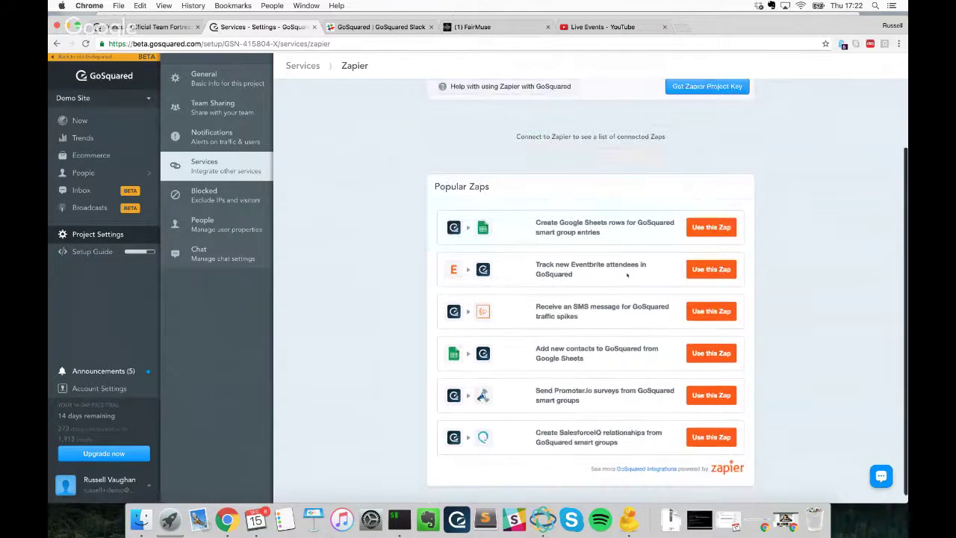
left_click(717, 226)
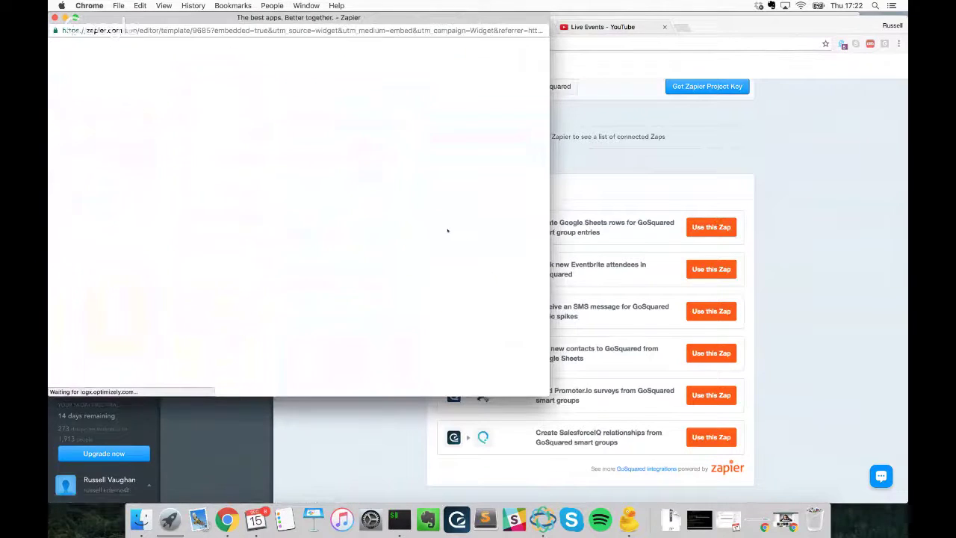
- Create the zap from the template using GoSquared Account #1 for the trigger
scroll(447, 231, "down", 5)
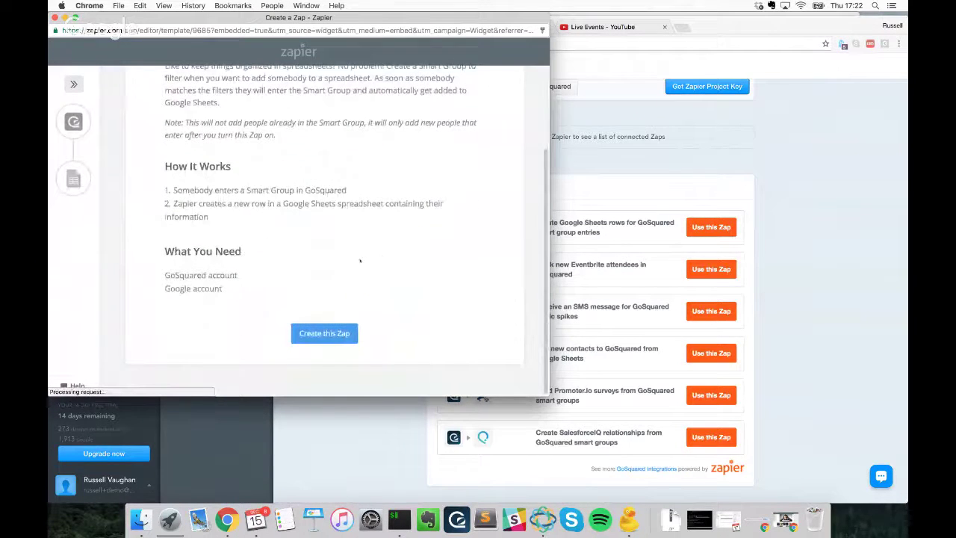
scroll(355, 269, "down", 3)
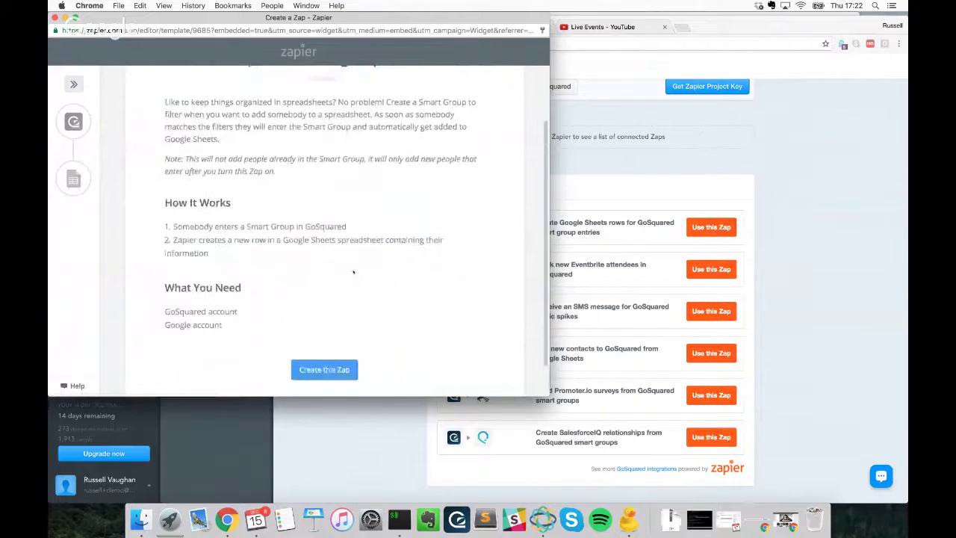
left_click(326, 358)
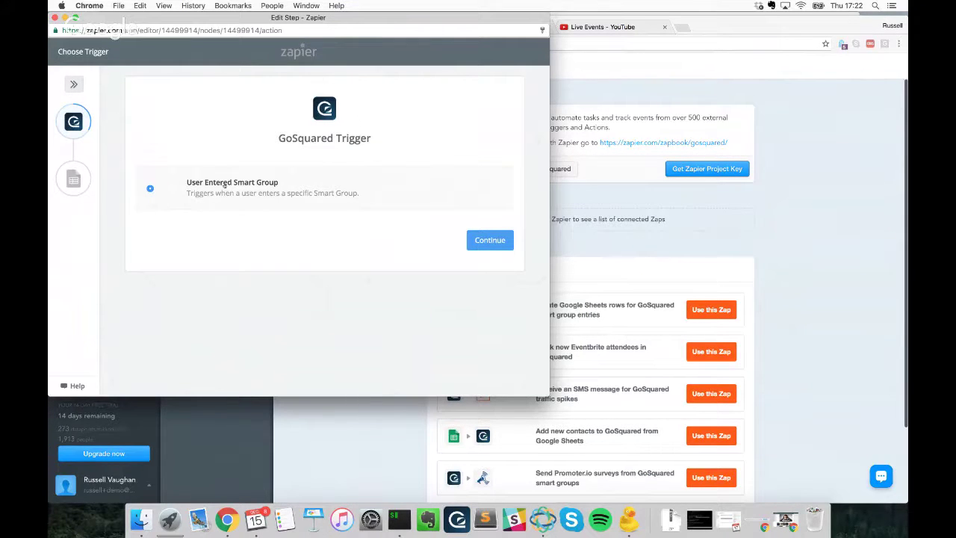
left_click(478, 239)
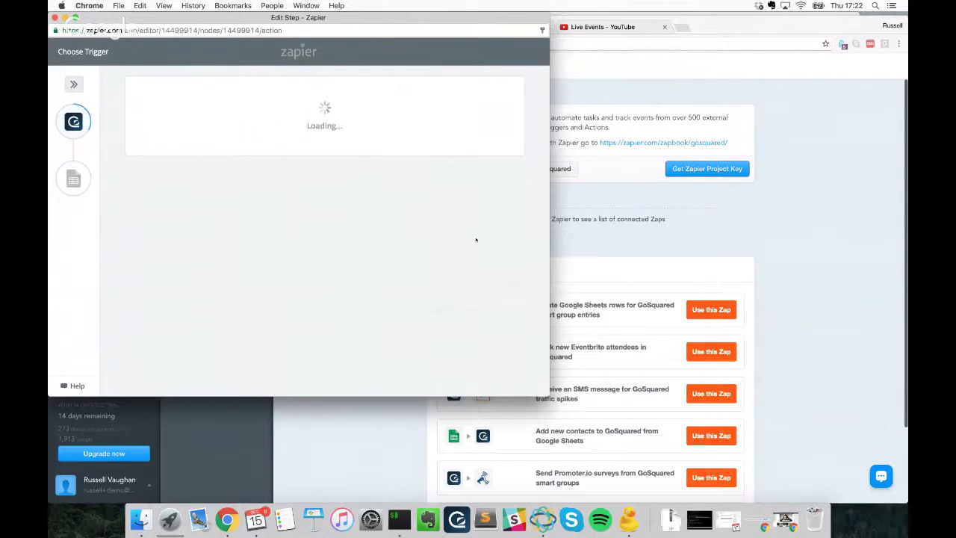
left_click(265, 225)
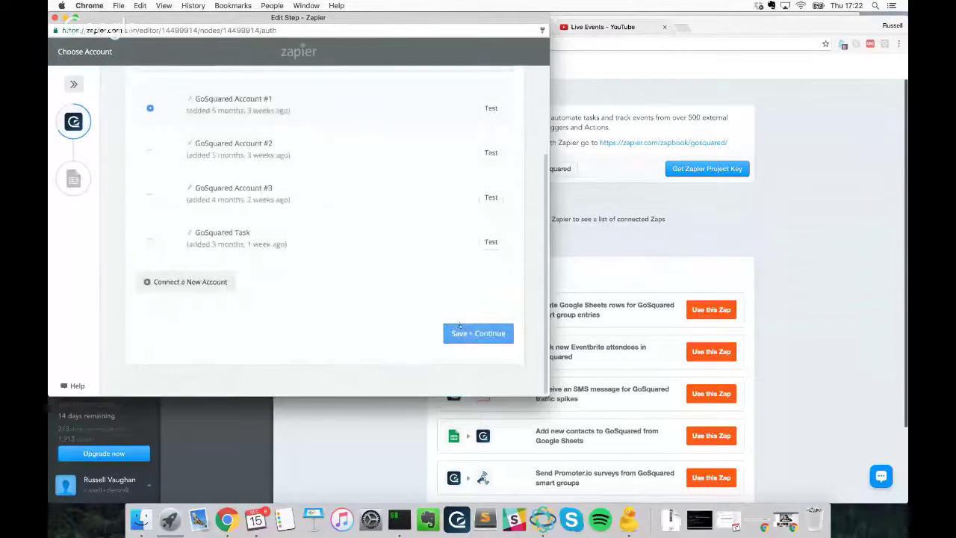
left_click(478, 334)
- Trigger on the New Trial Users smart group and confirm the sample fetch succeeds
left_click(418, 216)
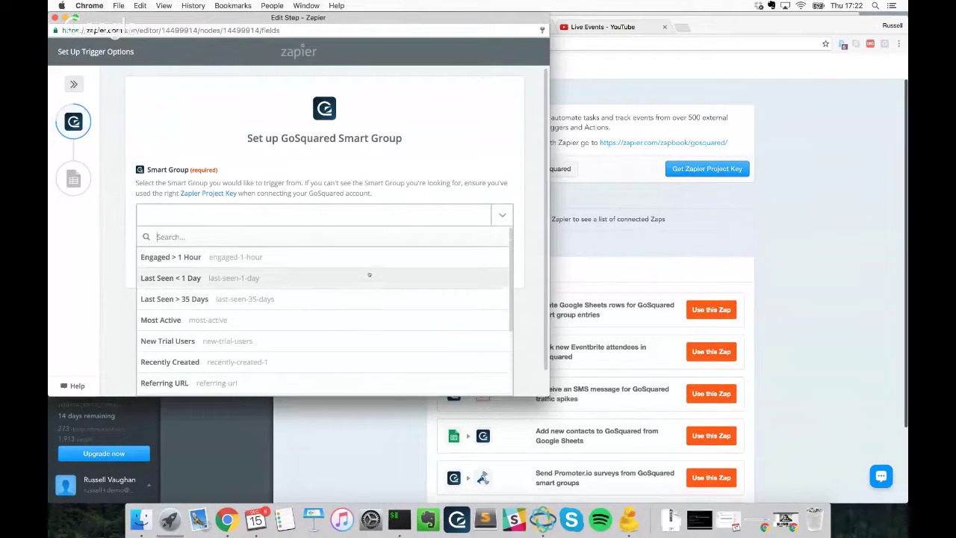
left_click(342, 321)
left_click(490, 257)
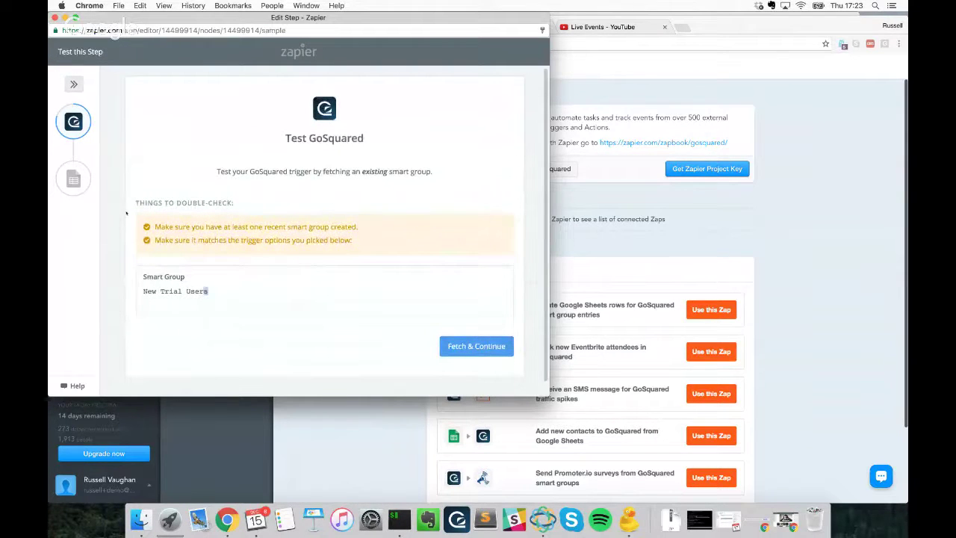
left_click(472, 346)
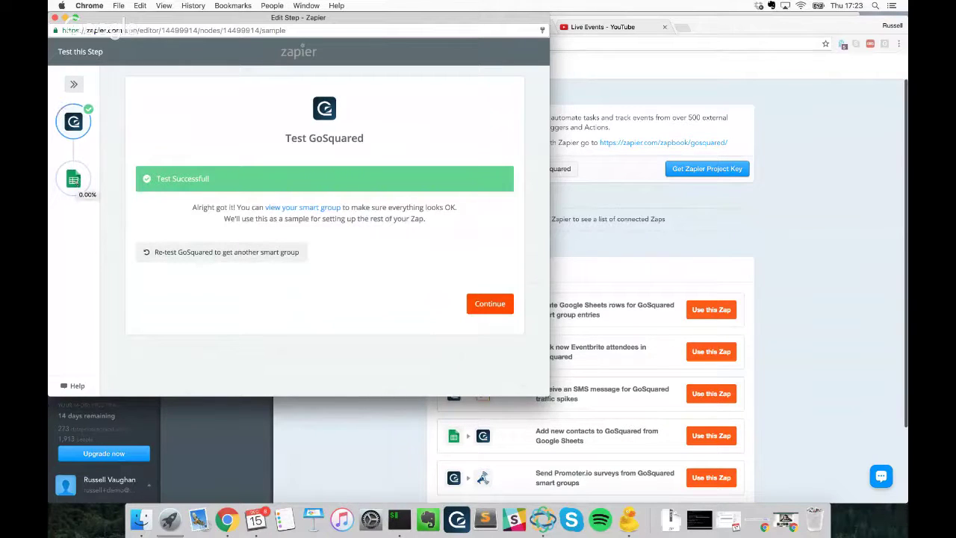
left_click(499, 307)
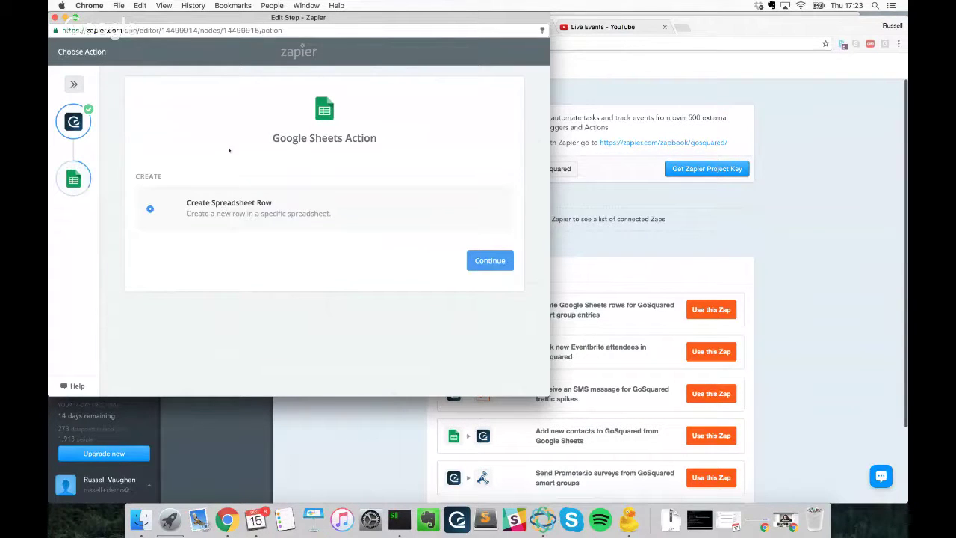
- Set the action to Create Spreadsheet Row with the GoSquared Google Sheets account
left_click(493, 262)
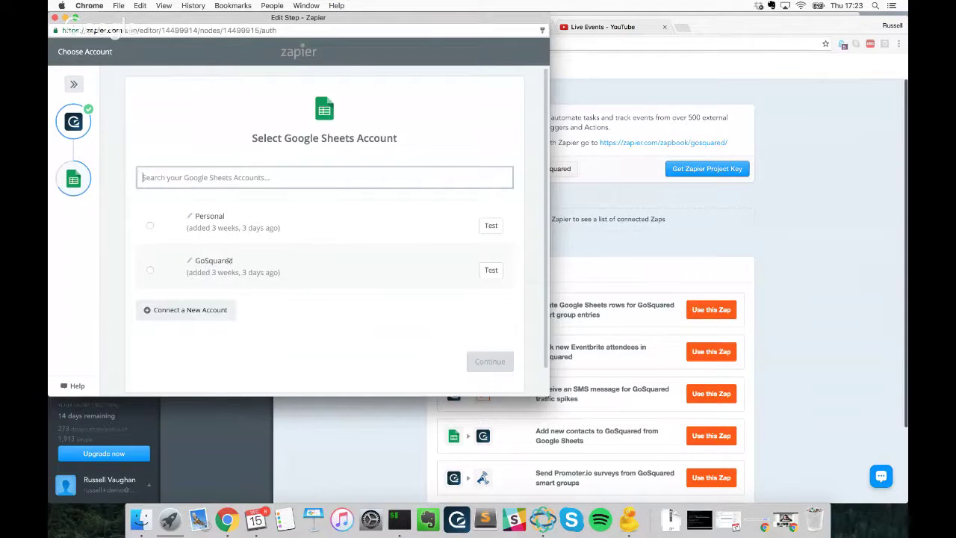
left_click(225, 265)
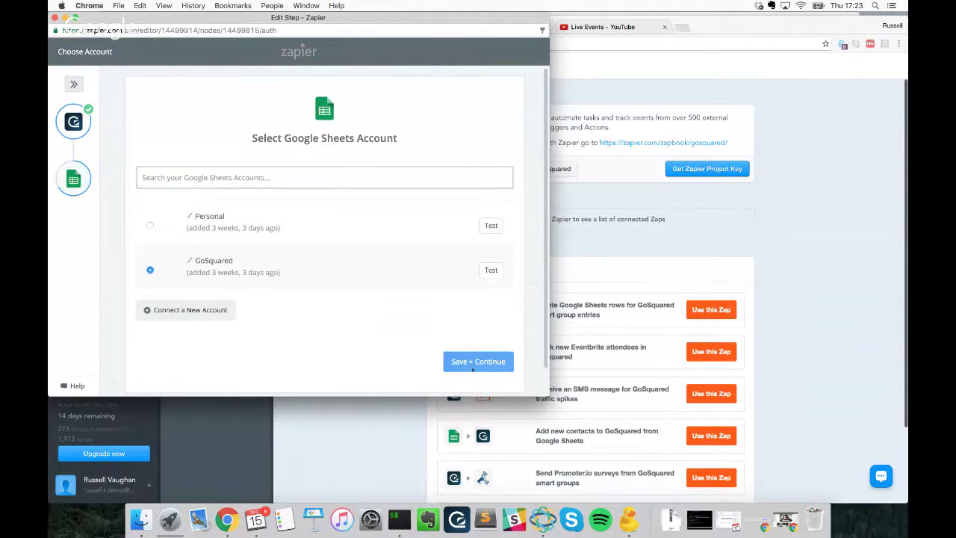
left_click(473, 369)
- Target Sheet1 of the !GoSquared Demo spreadsheet, then close the Zapier popup
left_click(504, 196)
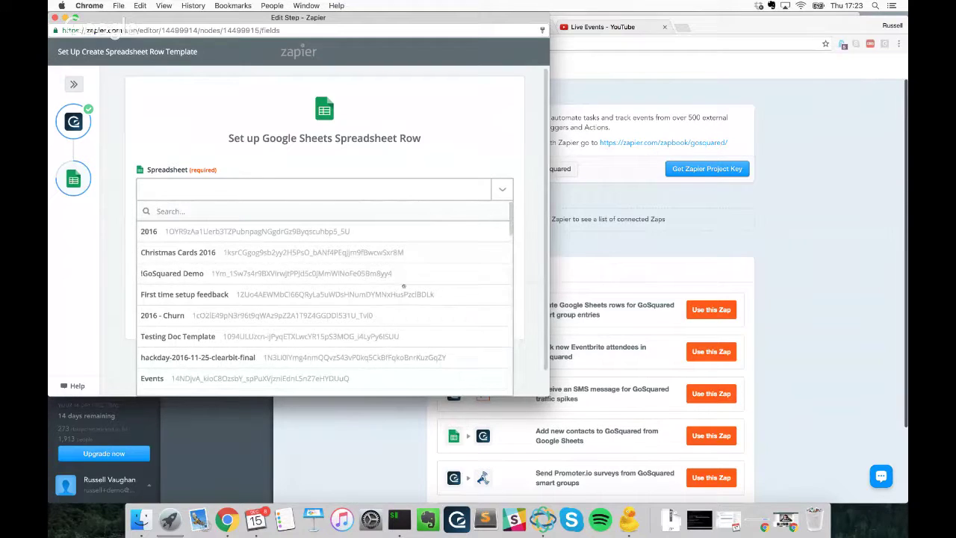
left_click(403, 276)
left_click(448, 240)
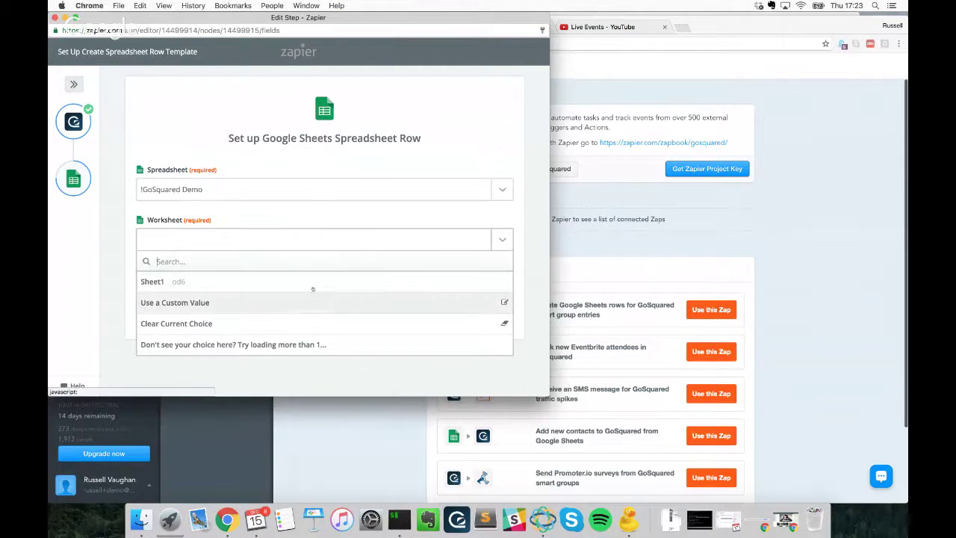
left_click(314, 282)
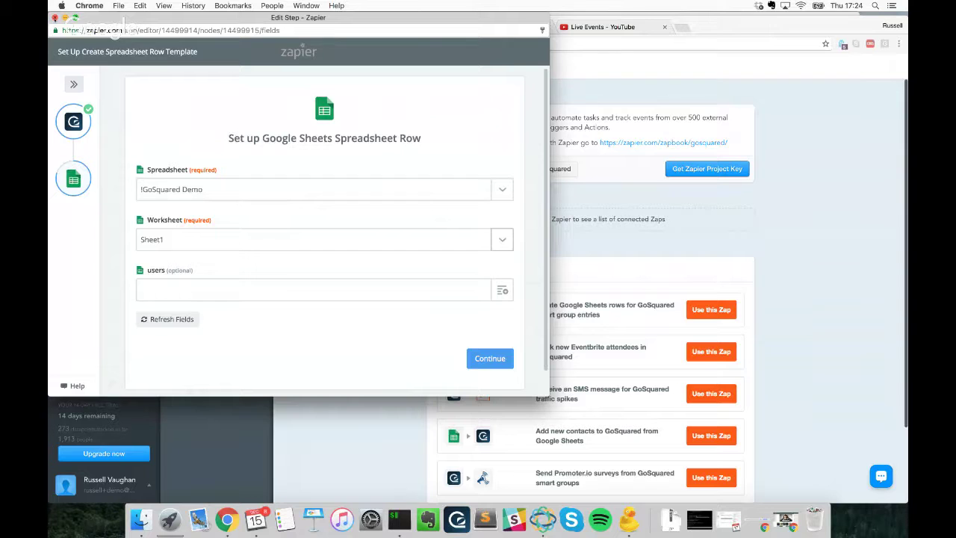
left_click(54, 17)
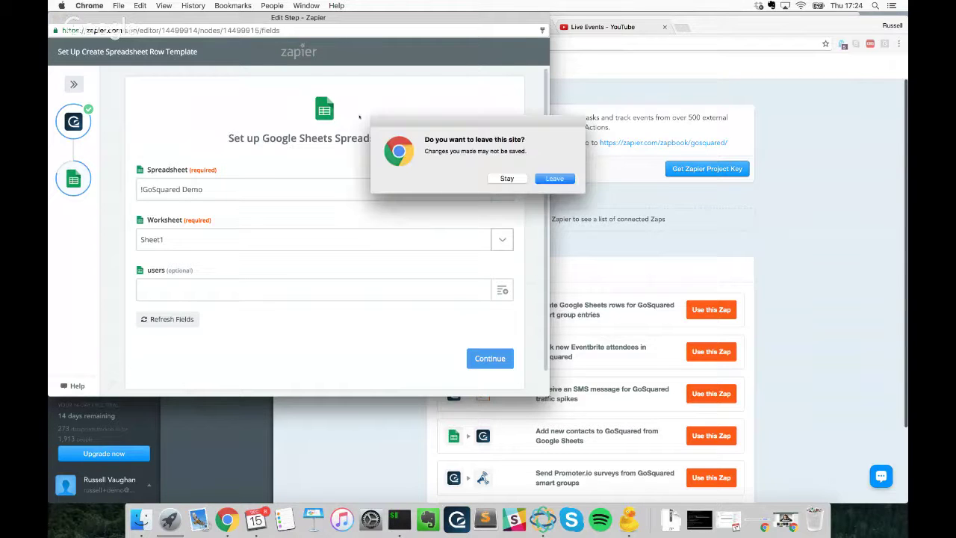
- Leave the unsaved Zap and switch to the FairMuse website tab
left_click(564, 181)
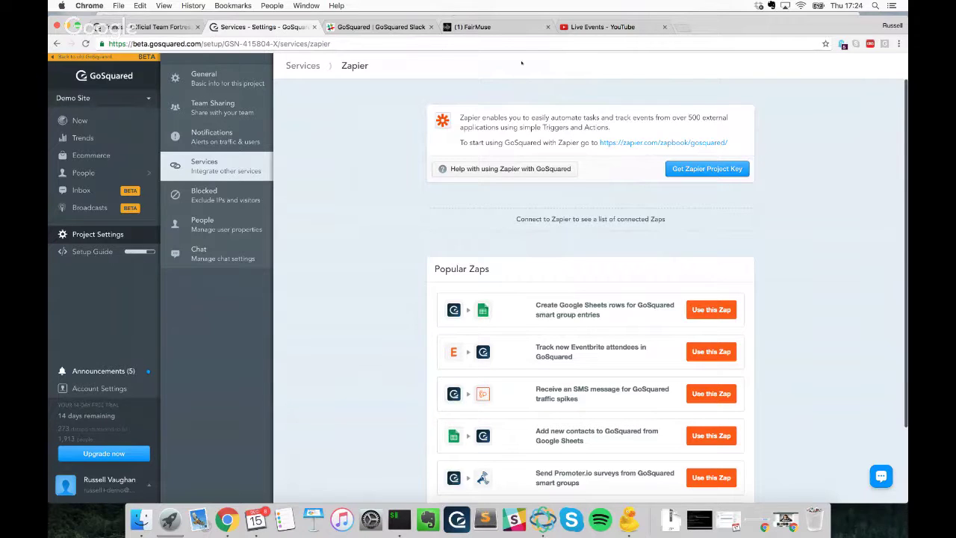
left_click(478, 27)
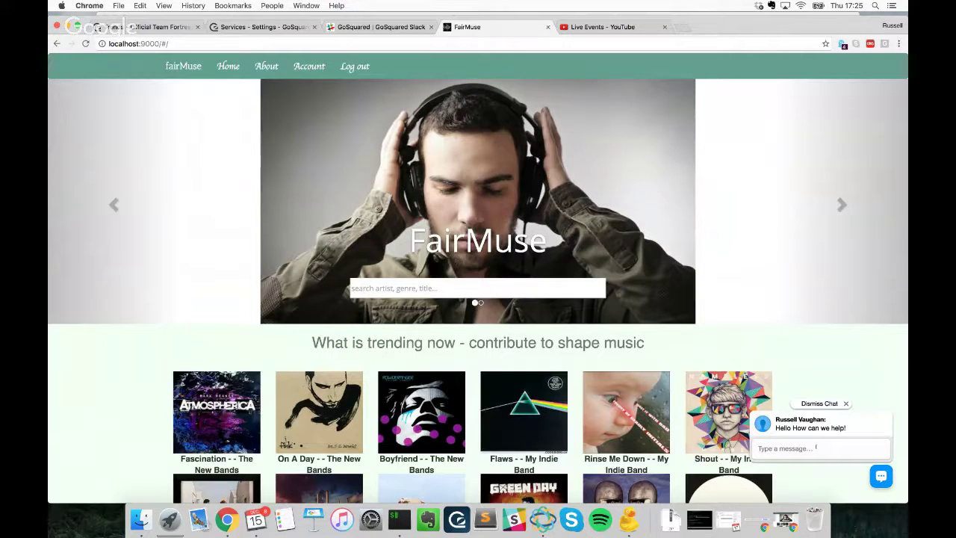
- Send the FairMuse chat message 'Hi I'm having problems with features', then return to GoSquared
left_click(803, 427)
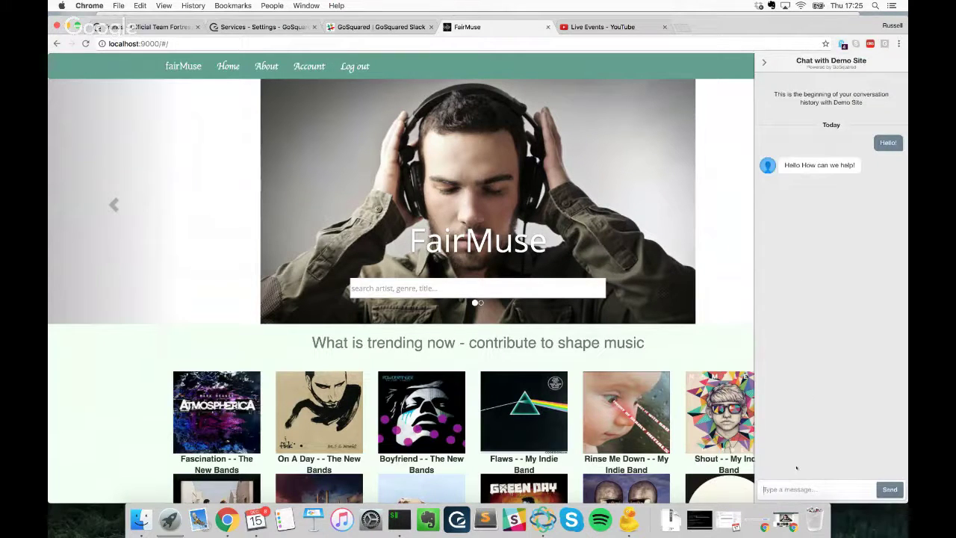
type("Hi I'm having problems with ")
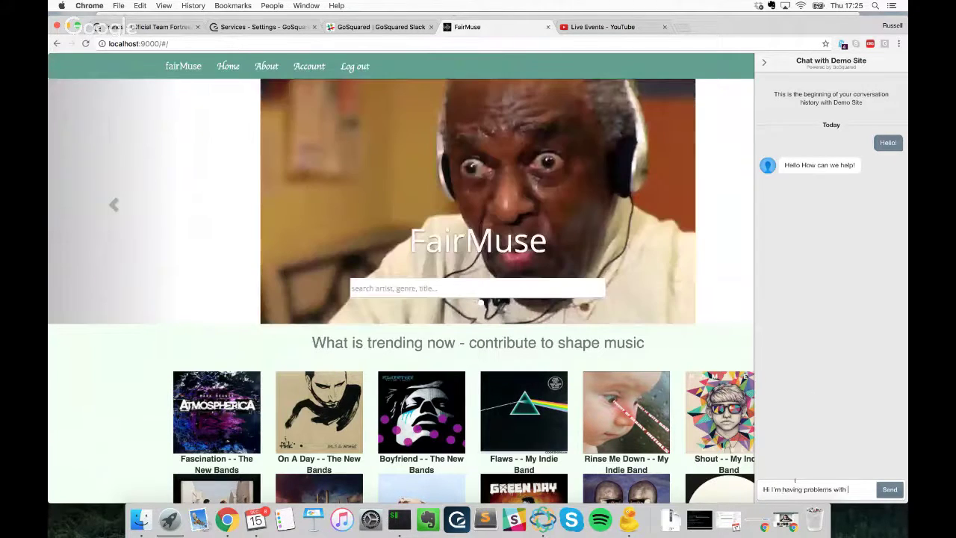
type("features")
key("Return")
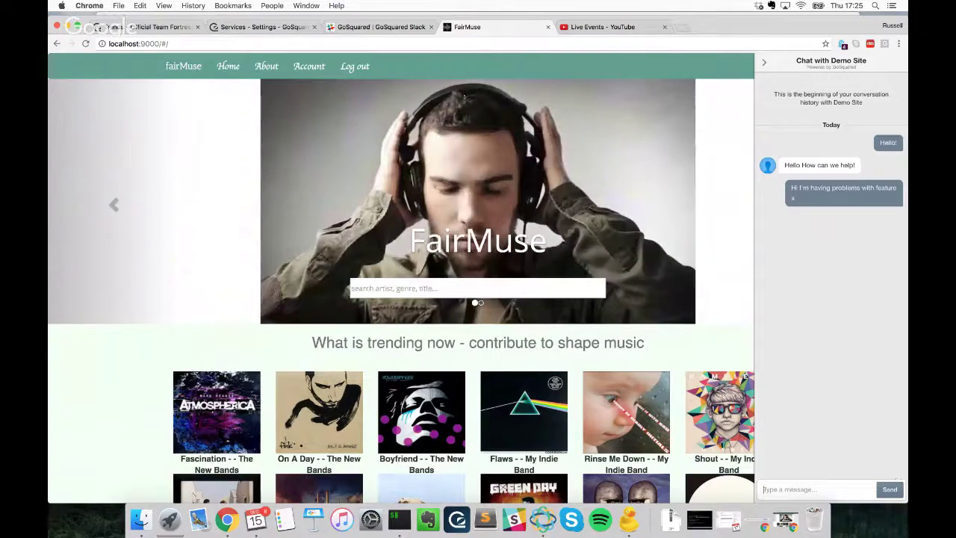
left_click(263, 26)
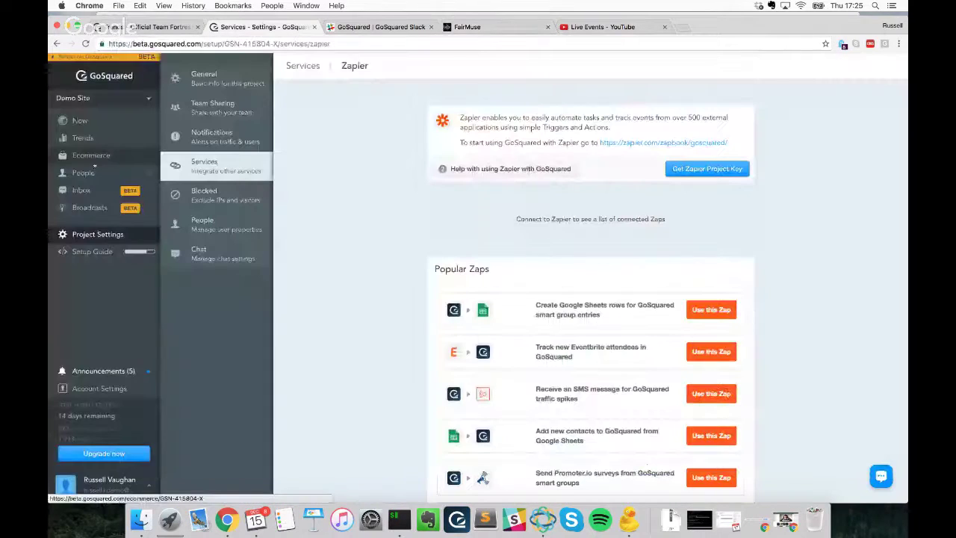
- Save a private Inbox note on the conversation naming the team member handling the issue
left_click(80, 190)
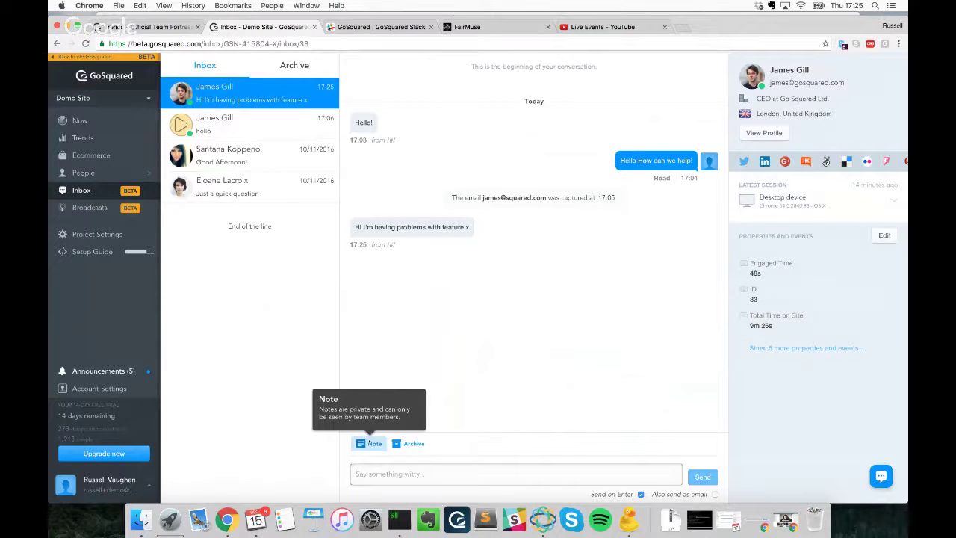
left_click(369, 444)
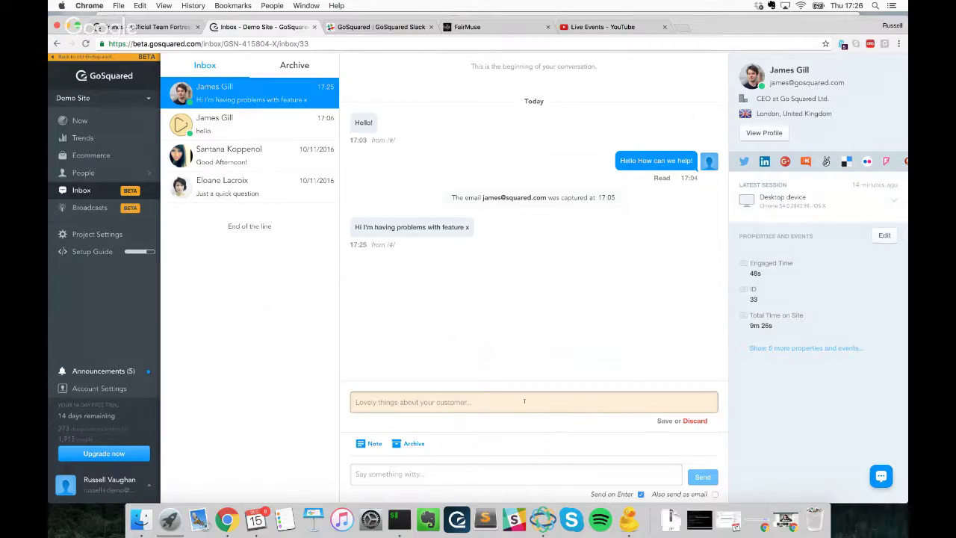
type("Russell is handling this issue")
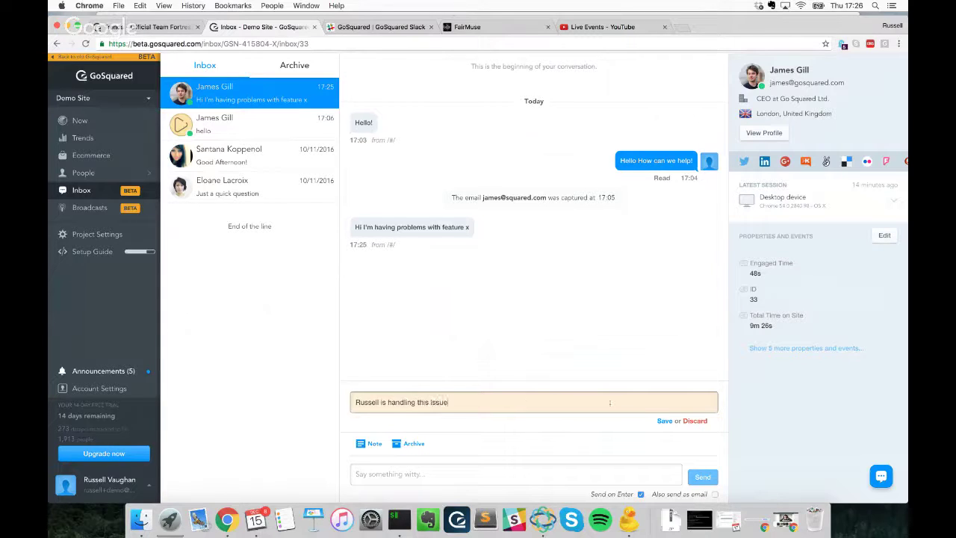
left_click(664, 421)
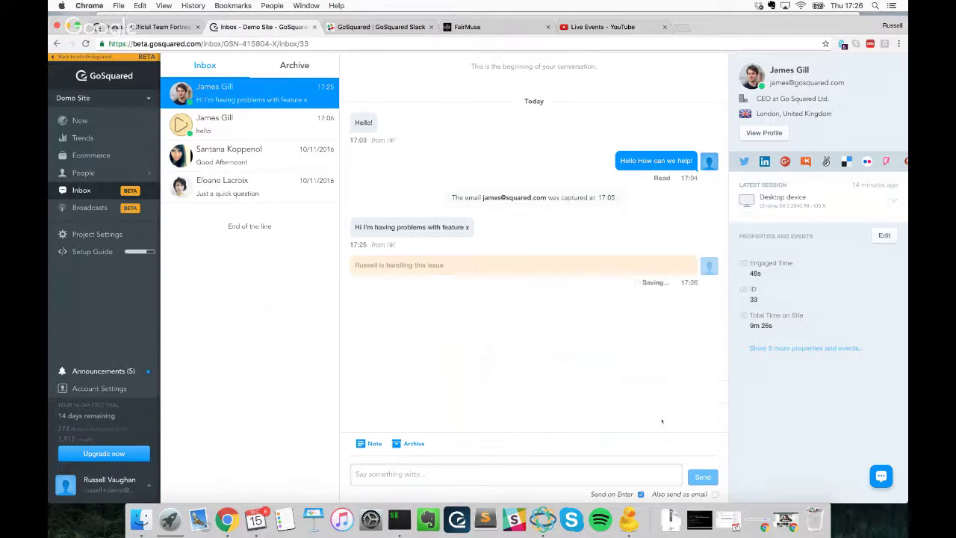
left_click(466, 28)
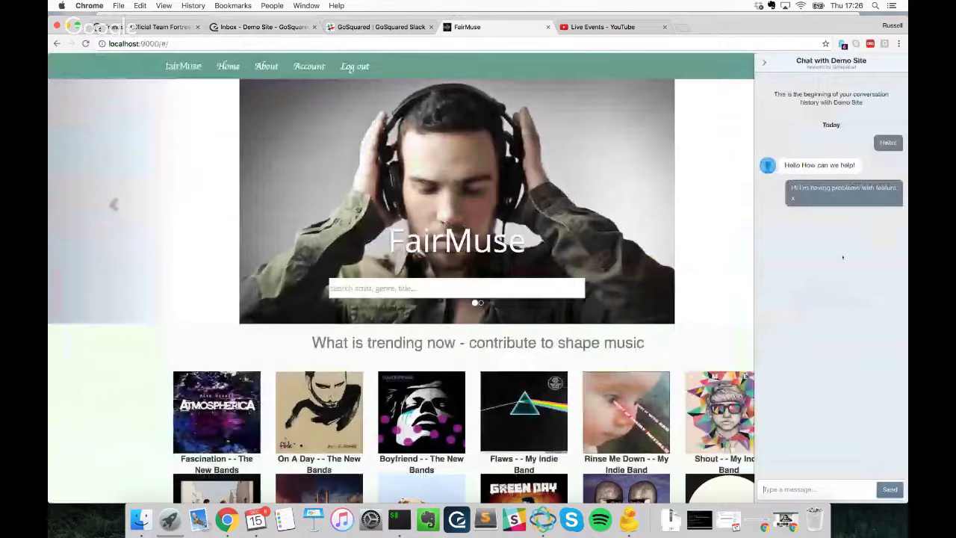
- Reply 'Hi I'm looking this now, will get back yo you ASAP' and open People
key("ctrl+shift+Tab")
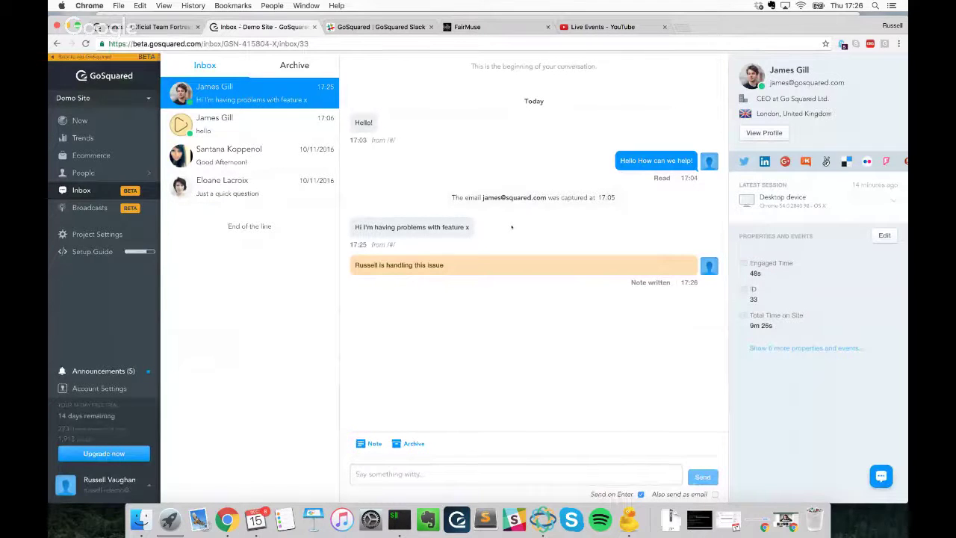
left_click(492, 476)
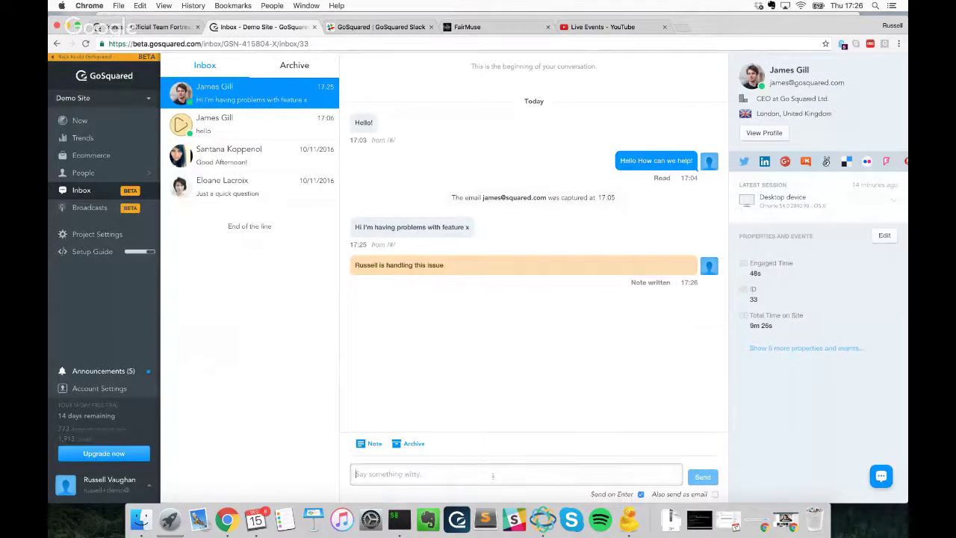
type("Hi I'm looking this now, will get back y")
type("o you ASAP")
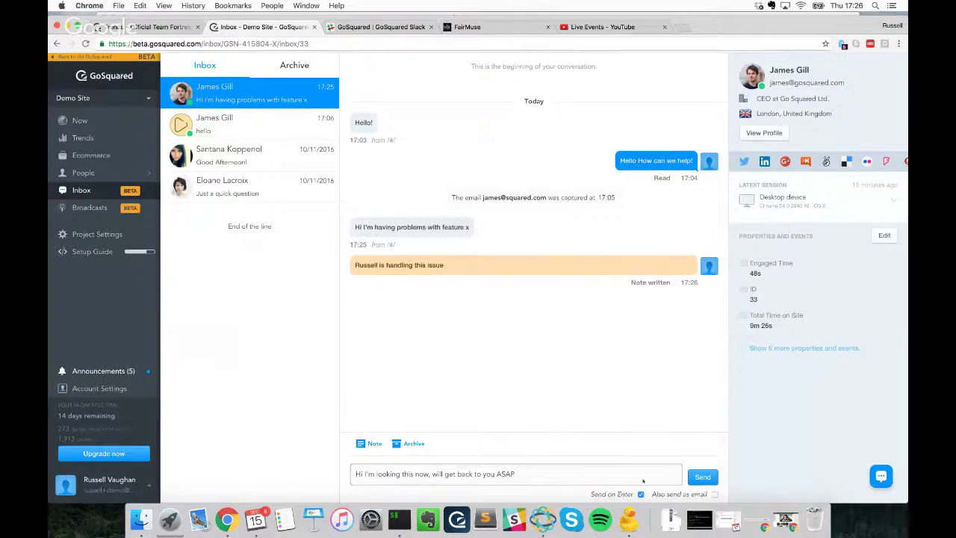
left_click(702, 476)
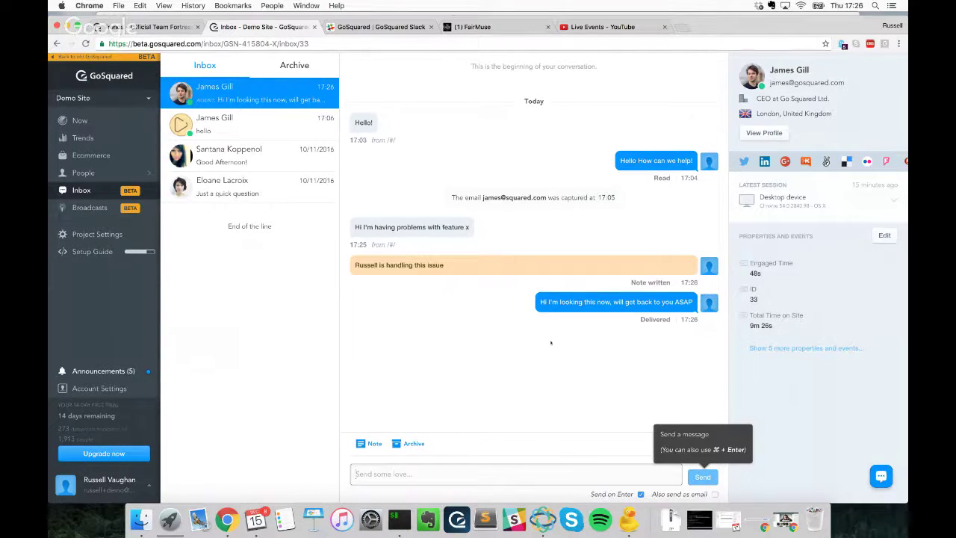
left_click(94, 174)
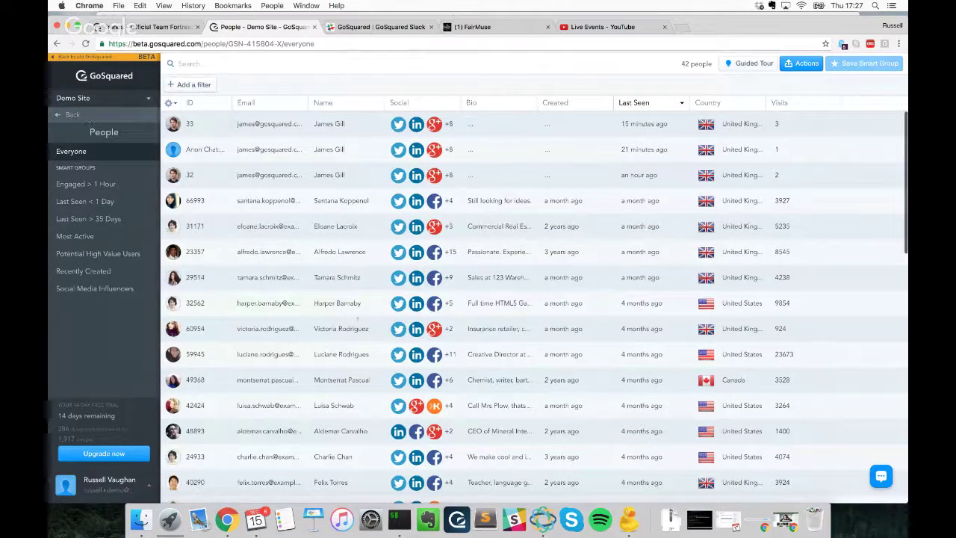
- Filter people to those who triggered the Used new feature event more than 0 times
scroll(357, 319, "down", 4)
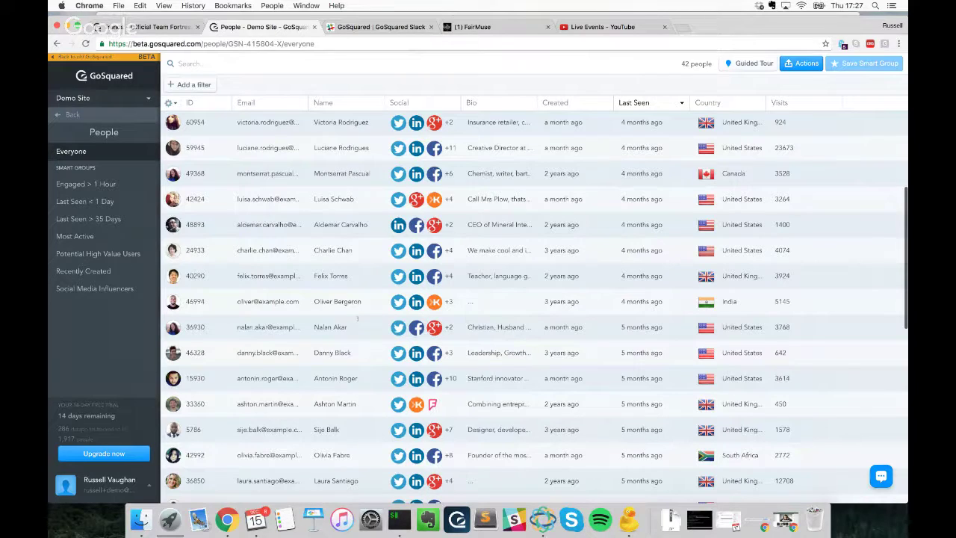
left_click(190, 85)
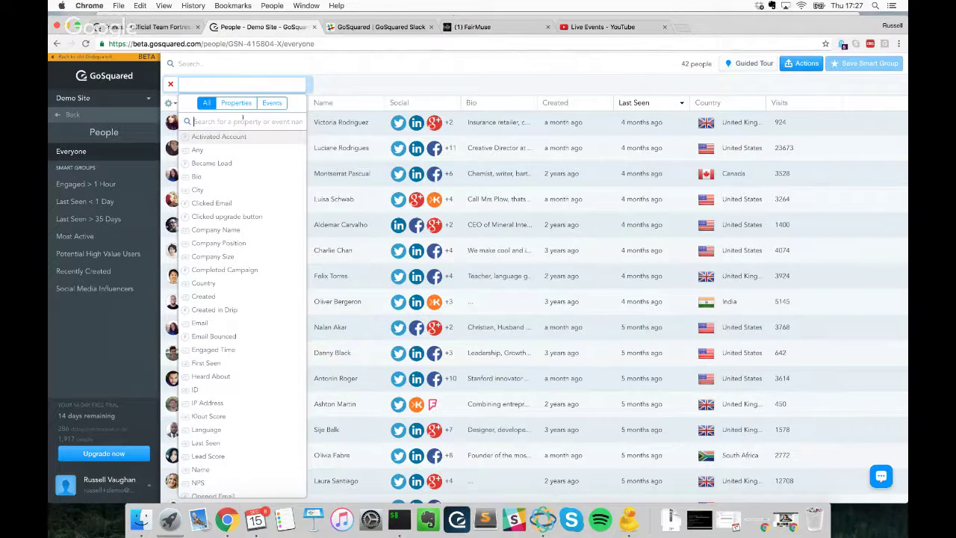
type("eng")
key("BackSpace")
key("BackSpace")
key("BackSpace")
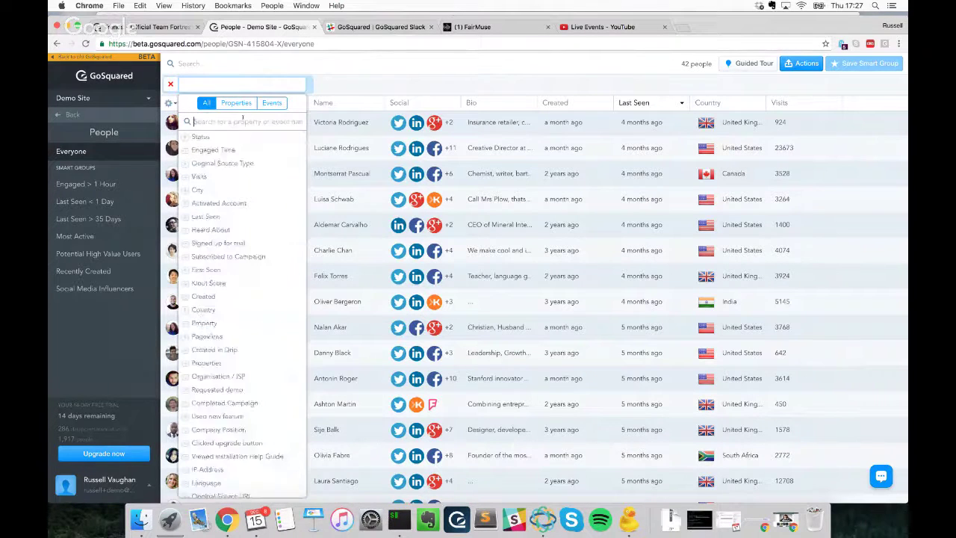
type("new")
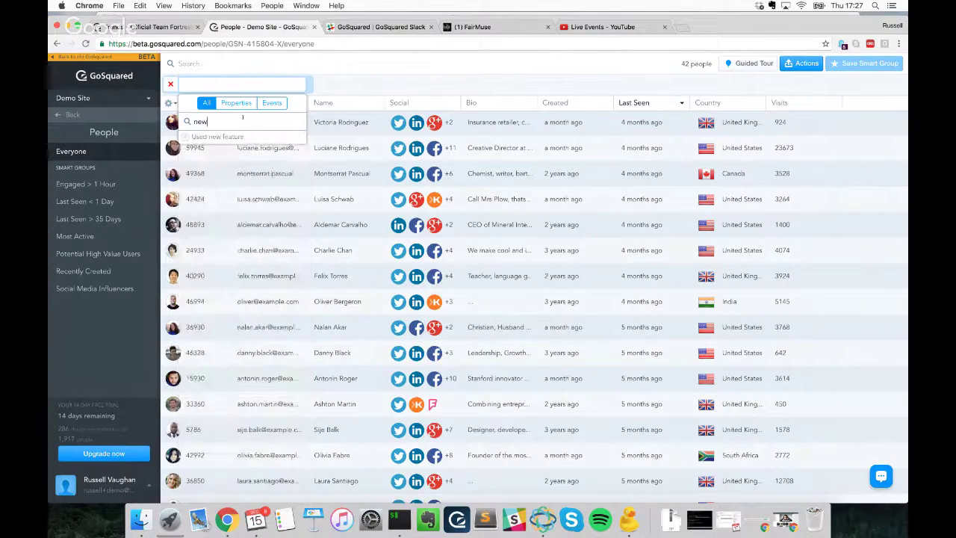
left_click(224, 136)
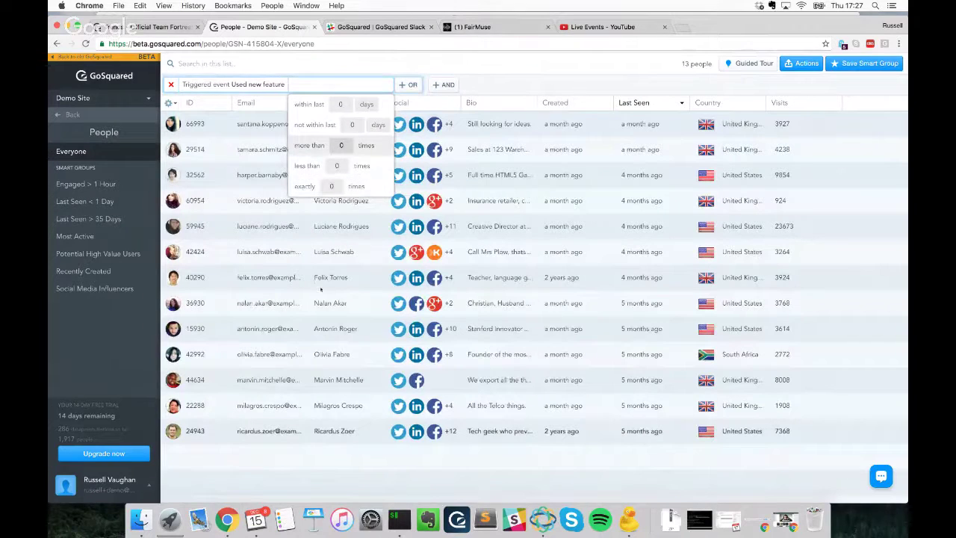
left_click(342, 148)
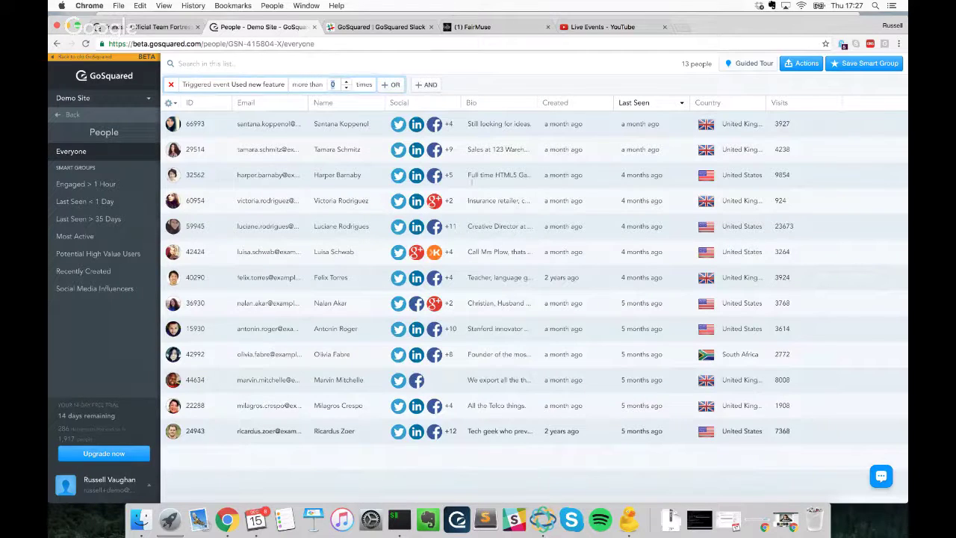
left_click(803, 63)
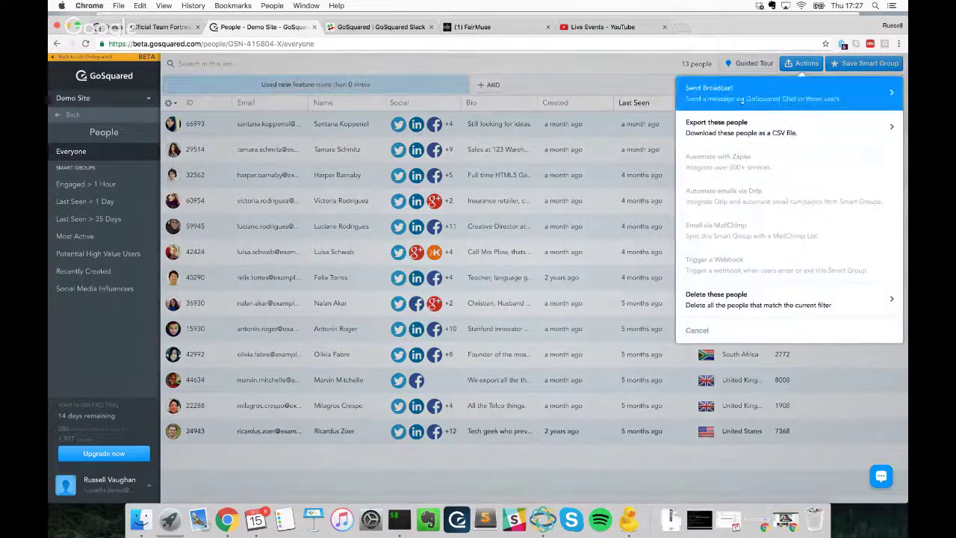
left_click(720, 94)
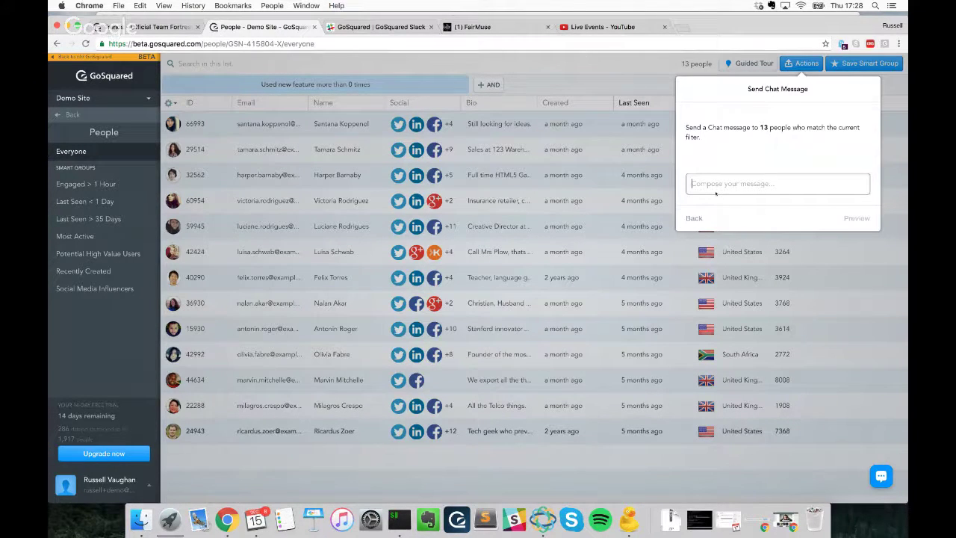
type("How have you found our new feature")
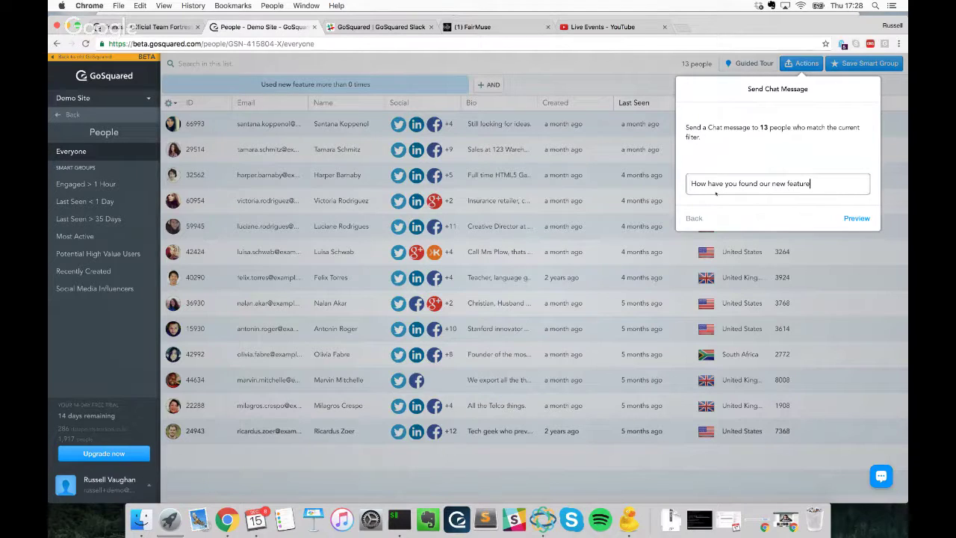
left_click(852, 218)
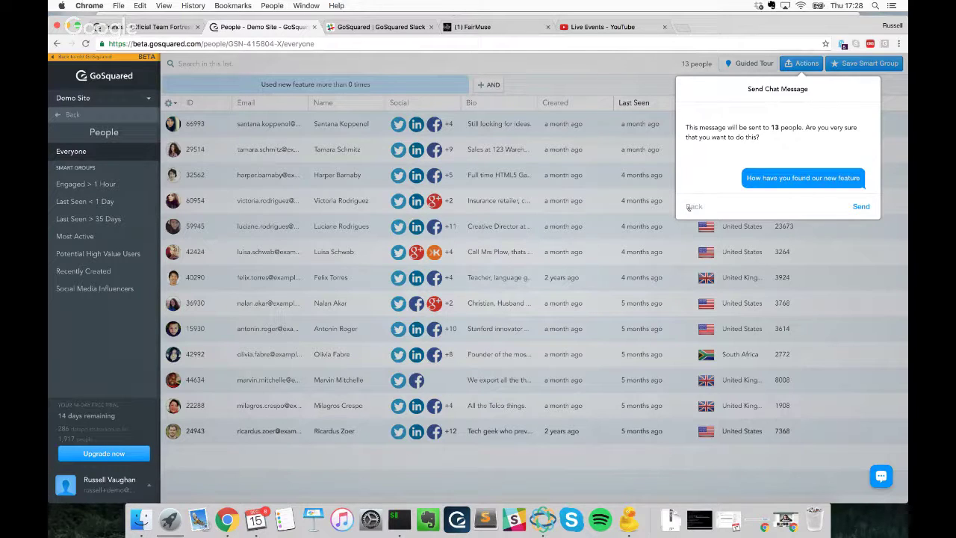
left_click(690, 207)
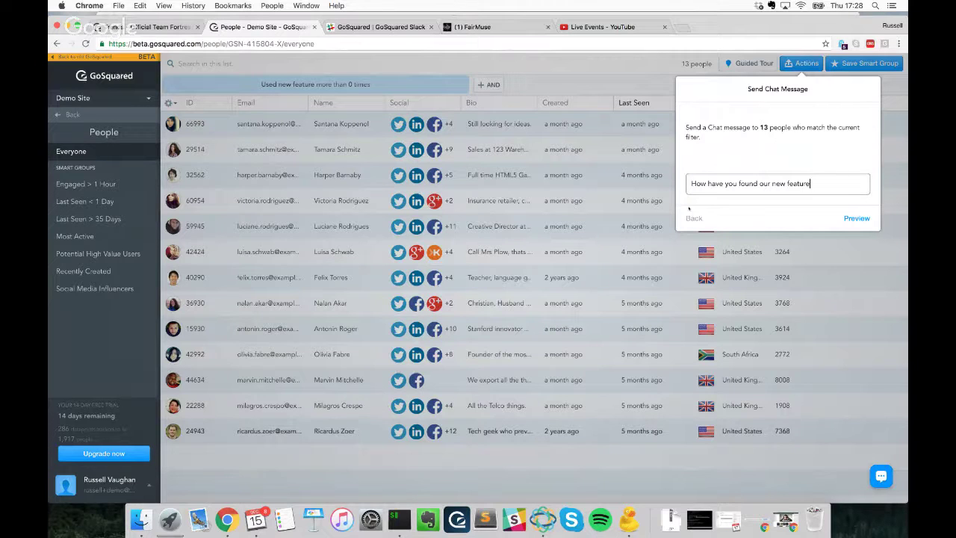
key("Return")
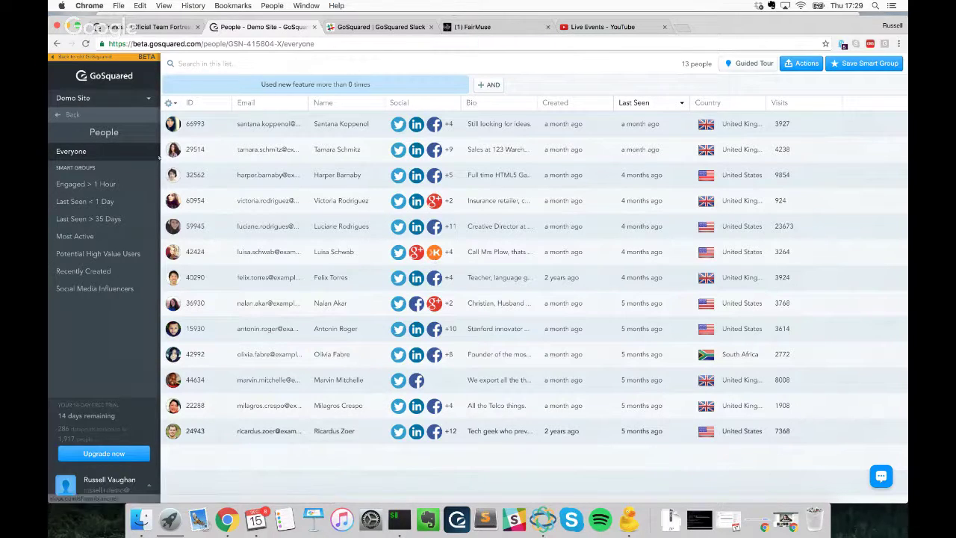
left_click(315, 84)
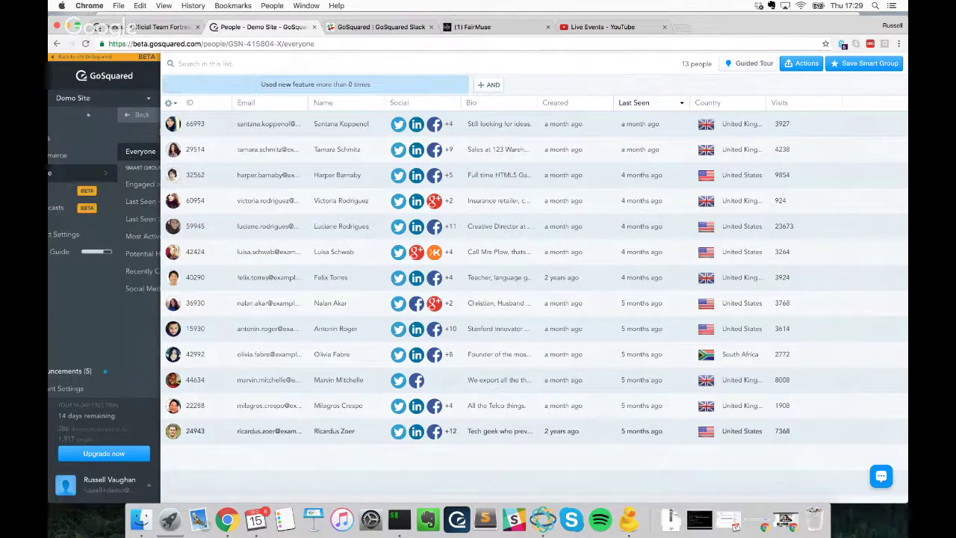
- Discard the unsaved feature filter and filter people by Plan contains 'pro'
left_click(90, 111)
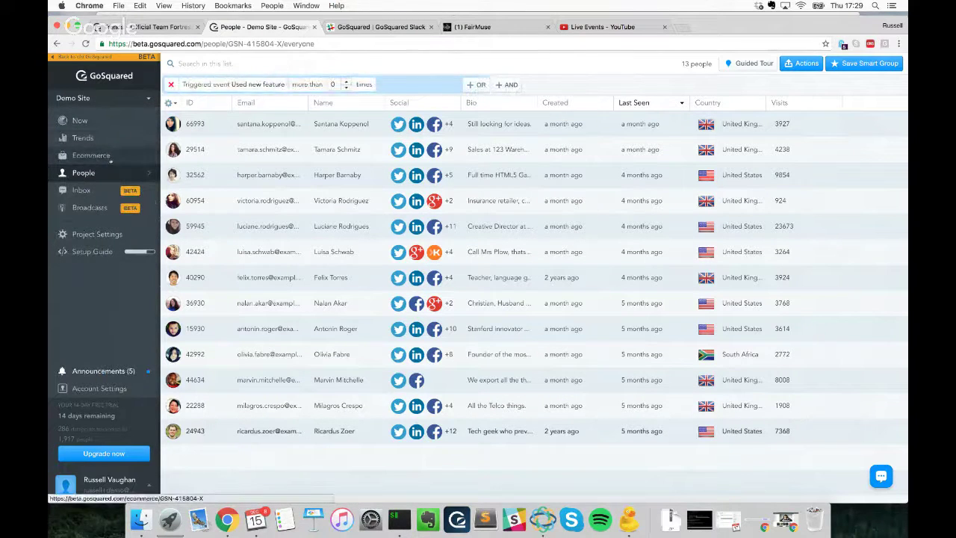
left_click(112, 172)
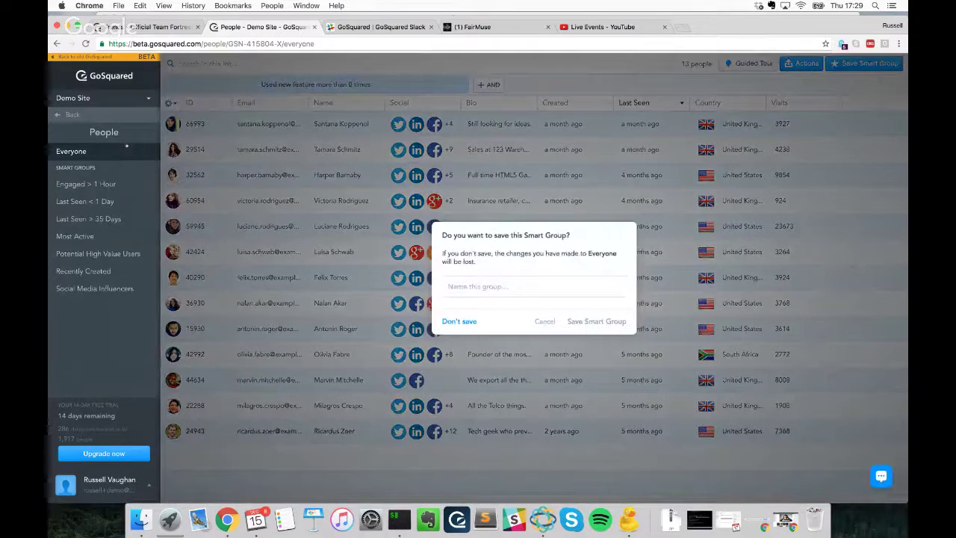
left_click(461, 321)
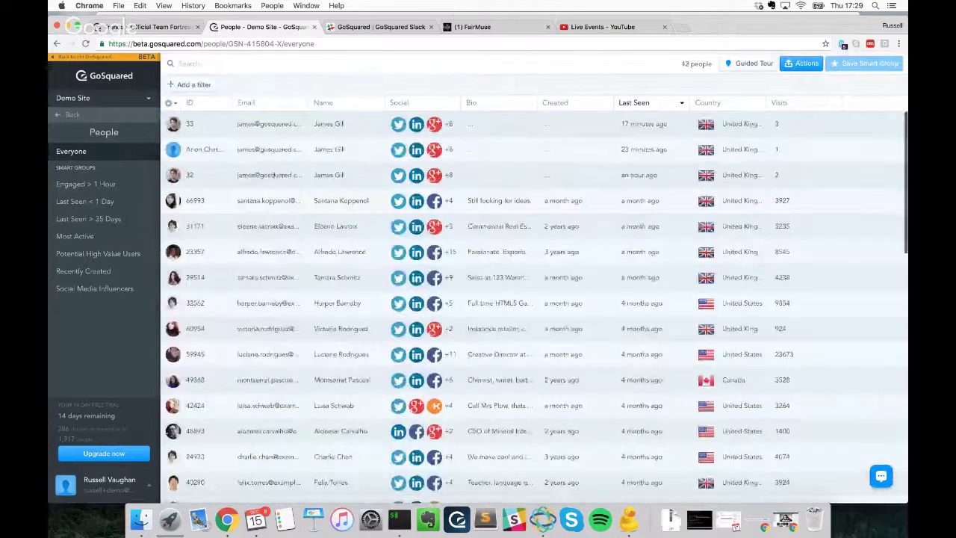
left_click(190, 86)
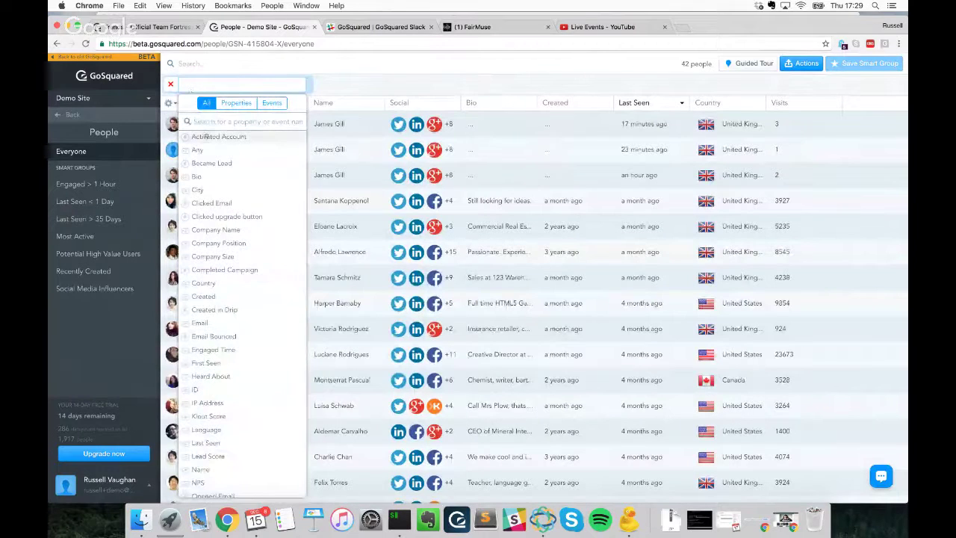
type("plan")
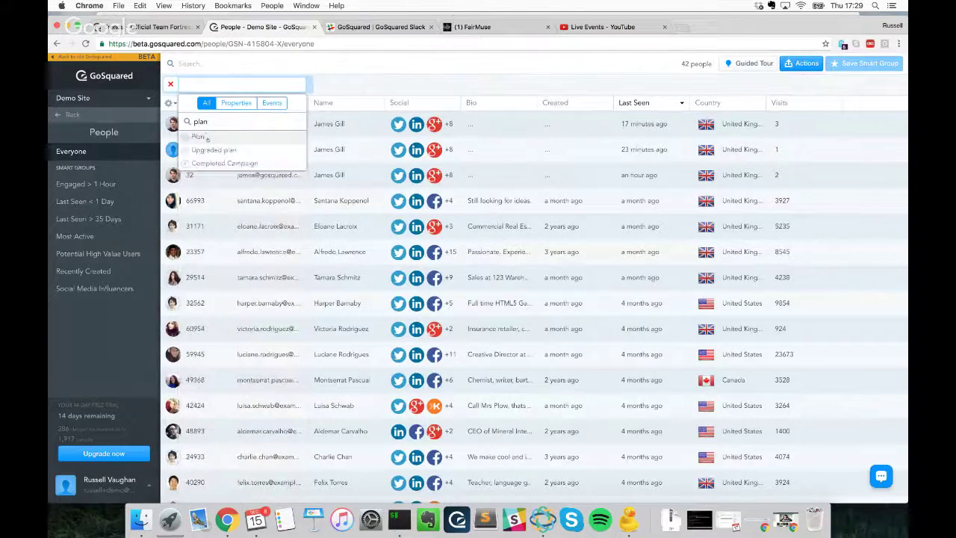
left_click(206, 137)
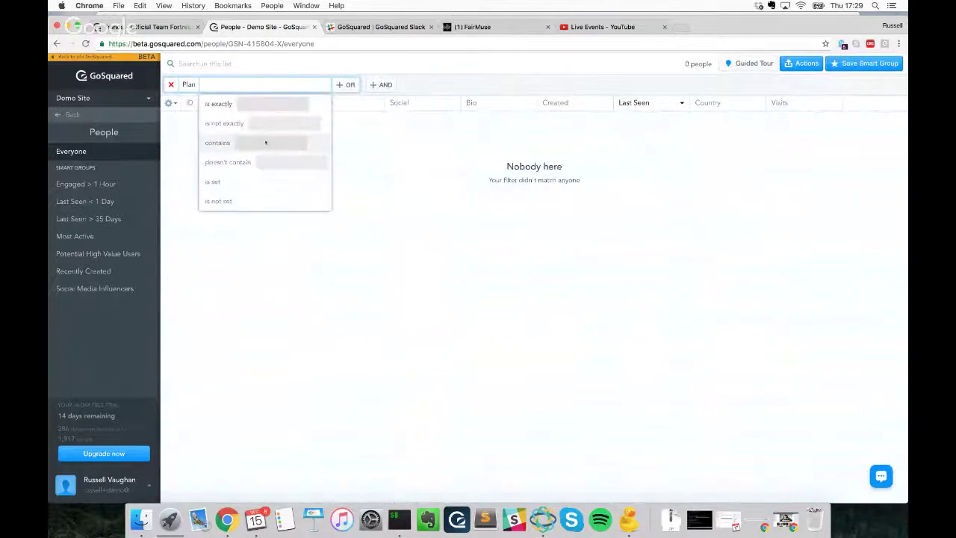
left_click(264, 142)
type("pro")
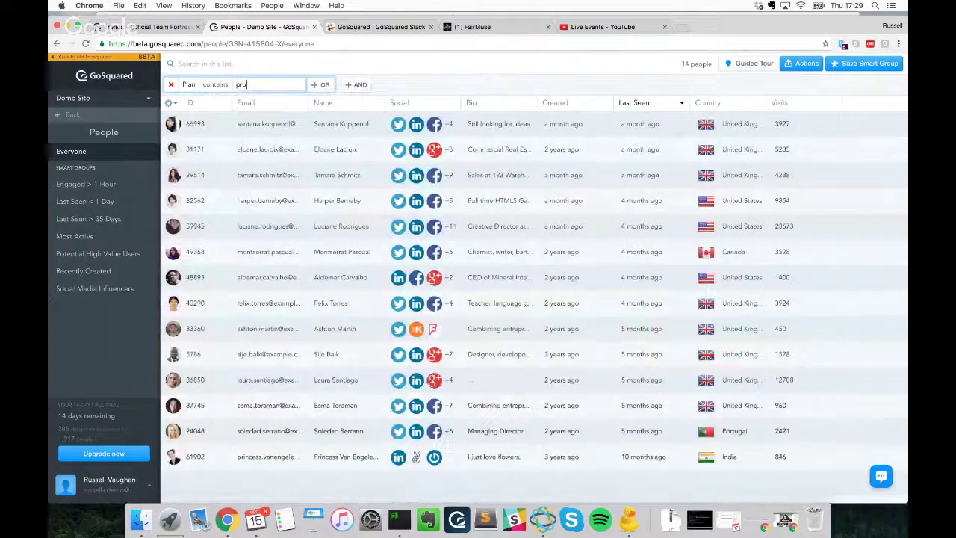
key("Return")
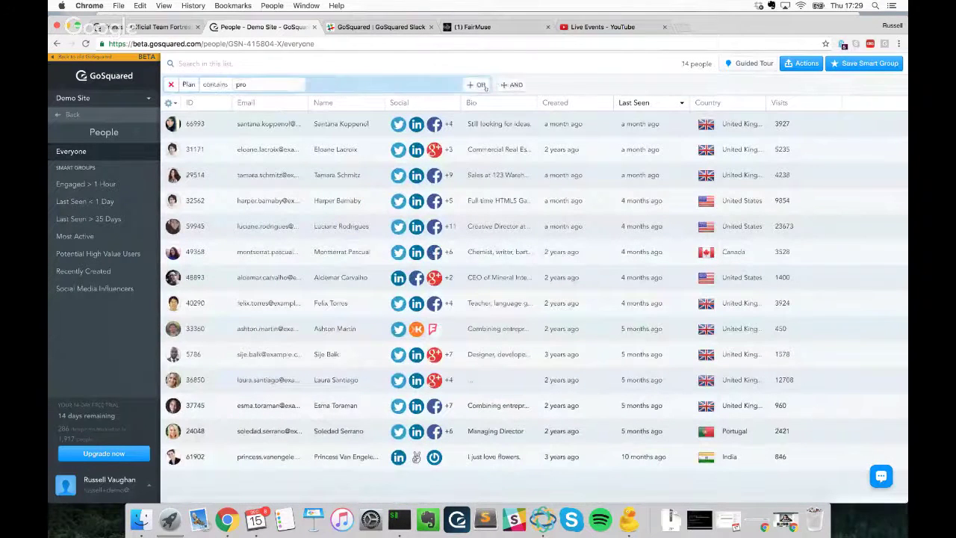
- Add an AND condition for Last Seen more than 30 days ago
left_click(494, 85)
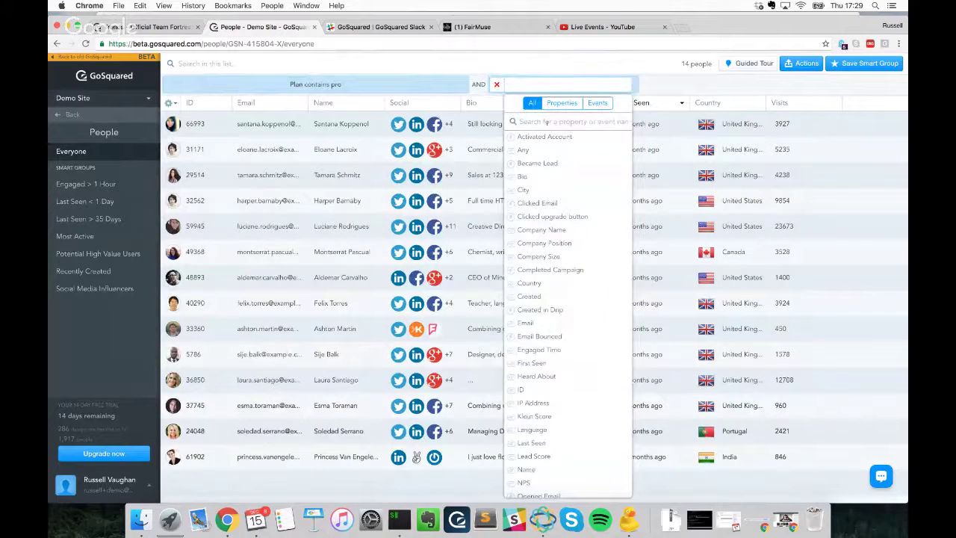
type("last")
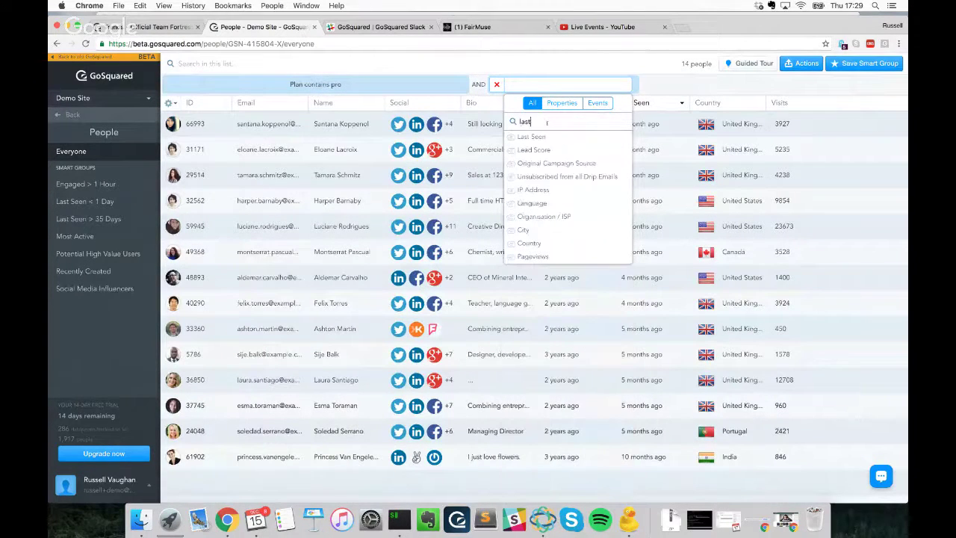
left_click(547, 134)
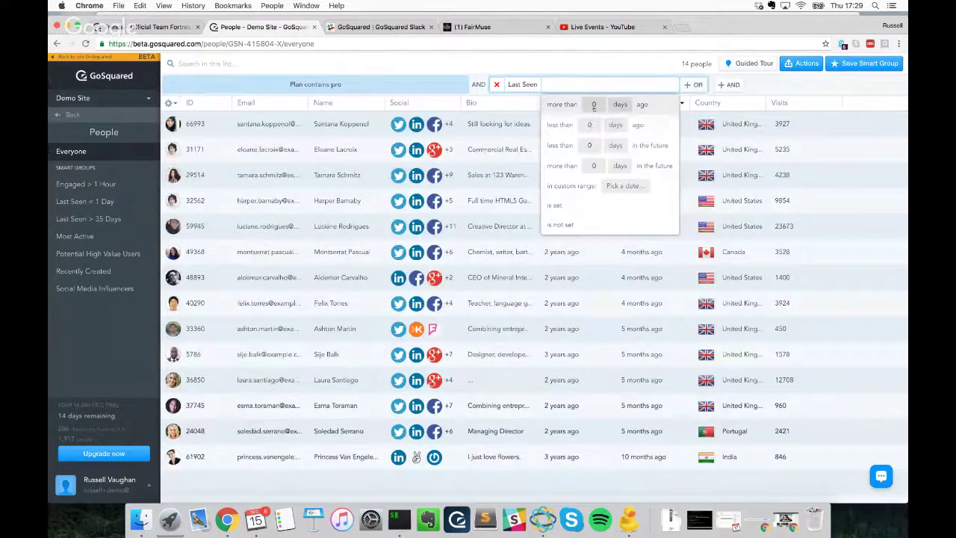
left_click(594, 106)
type("30")
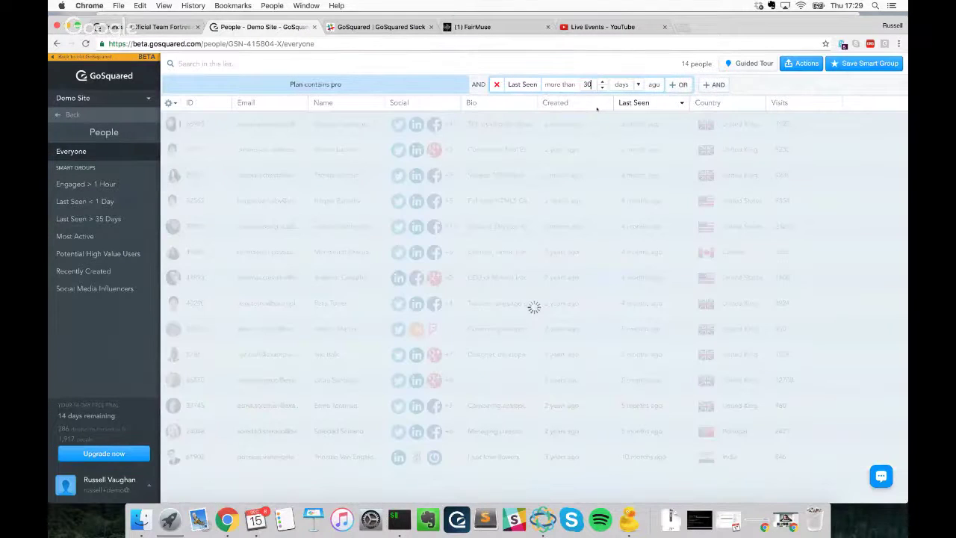